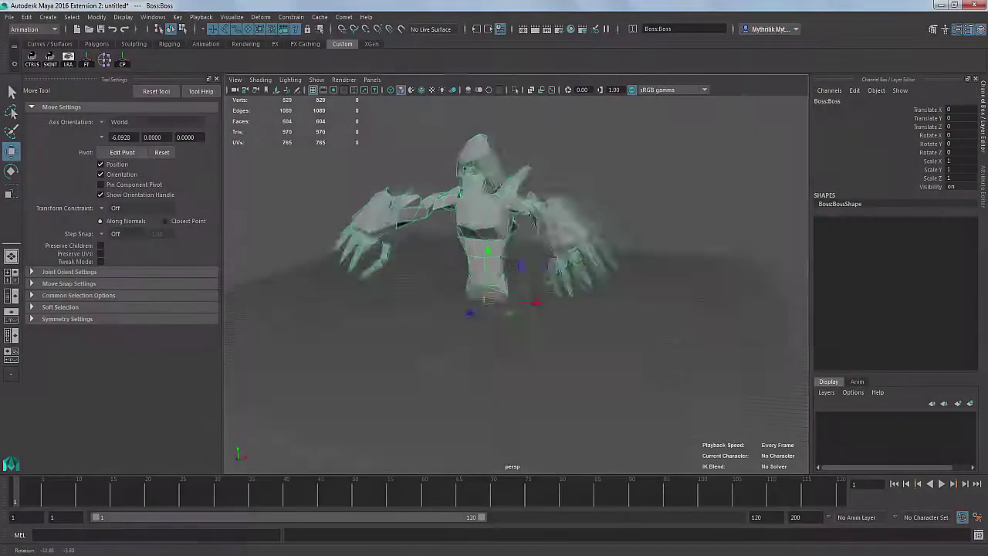
Switch to the front view, open the Outliner and place the Boss mesh in a new group
{"action": "scroll", "coordinate": [571, 371], "scroll_direction": "up", "scroll_amount": 4}
{"action": "left_click_drag", "start_coordinate": [571, 370], "coordinate": [518, 362], "text": "alt"}
{"action": "scroll", "coordinate": [522, 355], "scroll_direction": "down", "scroll_amount": 4}
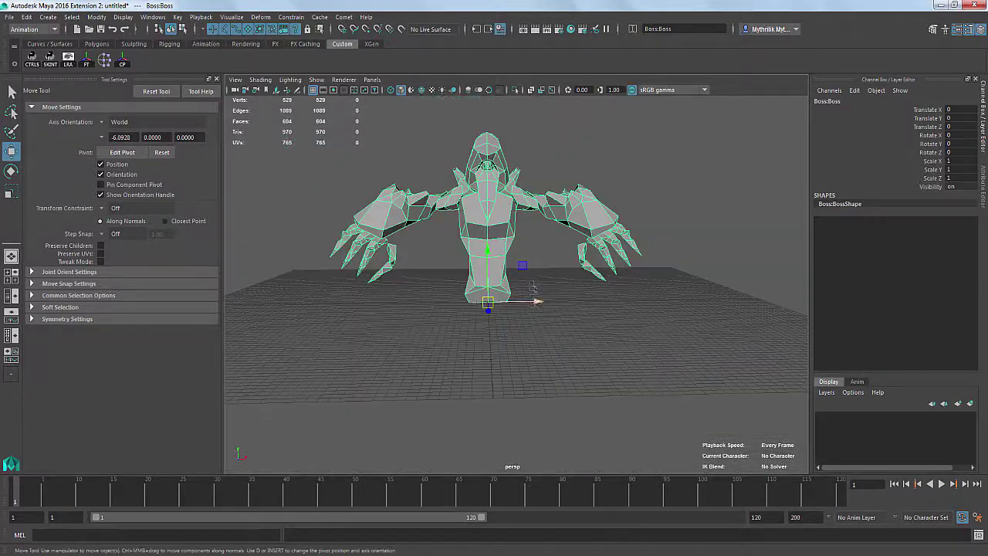
{"action": "key", "text": "space"}
{"action": "left_click_drag", "start_coordinate": [530, 276], "coordinate": [530, 325]}
{"action": "scroll", "coordinate": [519, 291], "scroll_direction": "down", "scroll_amount": 6}
{"action": "scroll", "coordinate": [520, 291], "scroll_direction": "down", "scroll_amount": 2}
{"action": "middle_click_drag", "start_coordinate": [519, 291], "coordinate": [490, 385], "text": "alt"}
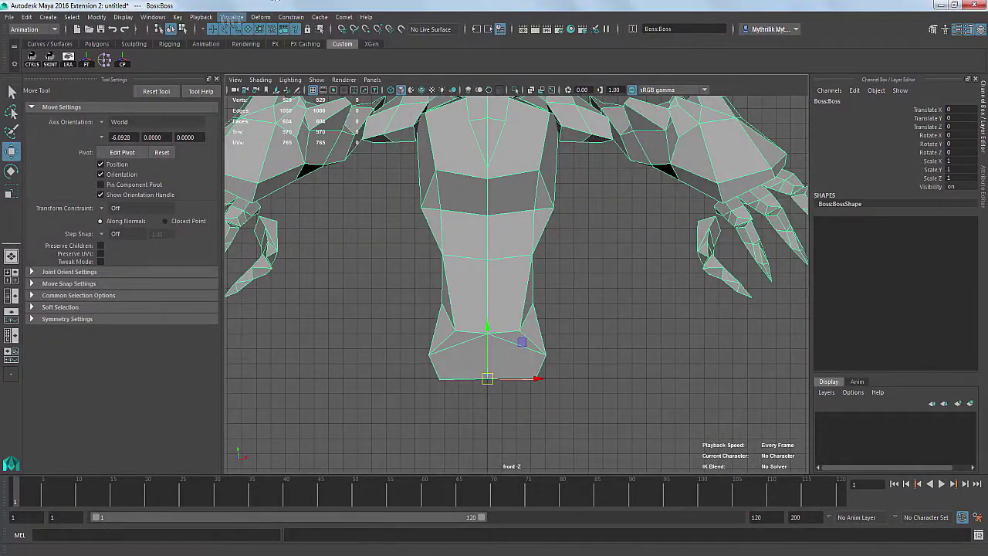
{"action": "left_click", "coordinate": [153, 17]}
{"action": "left_click", "coordinate": [178, 129]}
{"action": "key", "text": "ctrl+g"}
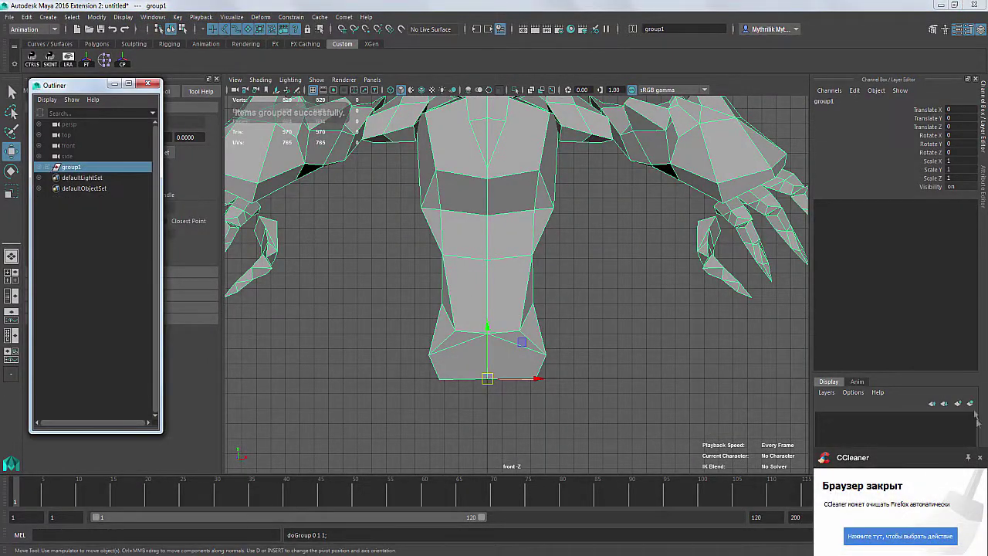
Put the grouped mesh on a new display layer named Mesh and show its wireframe over the shaded surface
{"action": "left_click", "coordinate": [973, 406]}
{"action": "key", "text": "Return"}
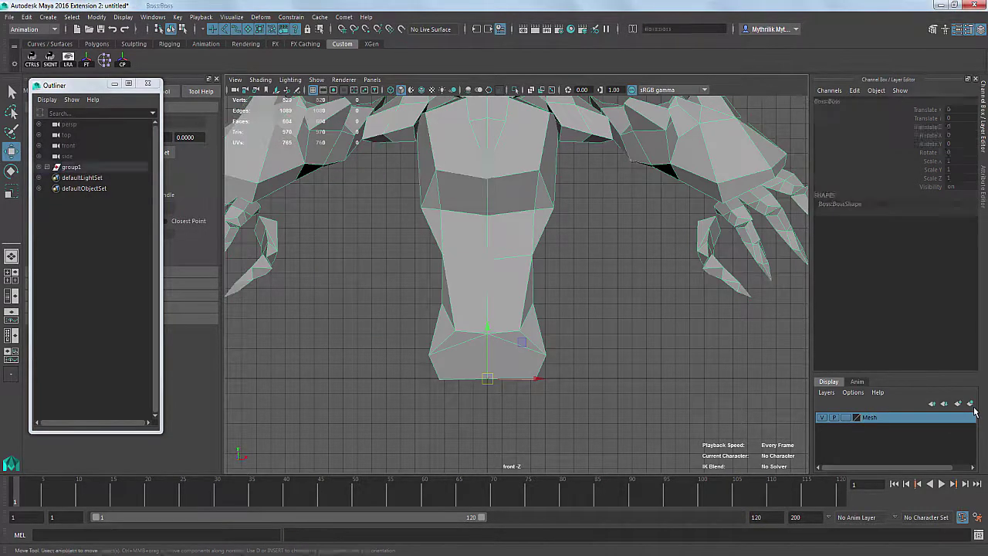
{"action": "scroll", "coordinate": [516, 284], "scroll_direction": "down", "scroll_amount": 2}
{"action": "left_click_drag", "start_coordinate": [517, 284], "coordinate": [533, 284], "text": "alt"}
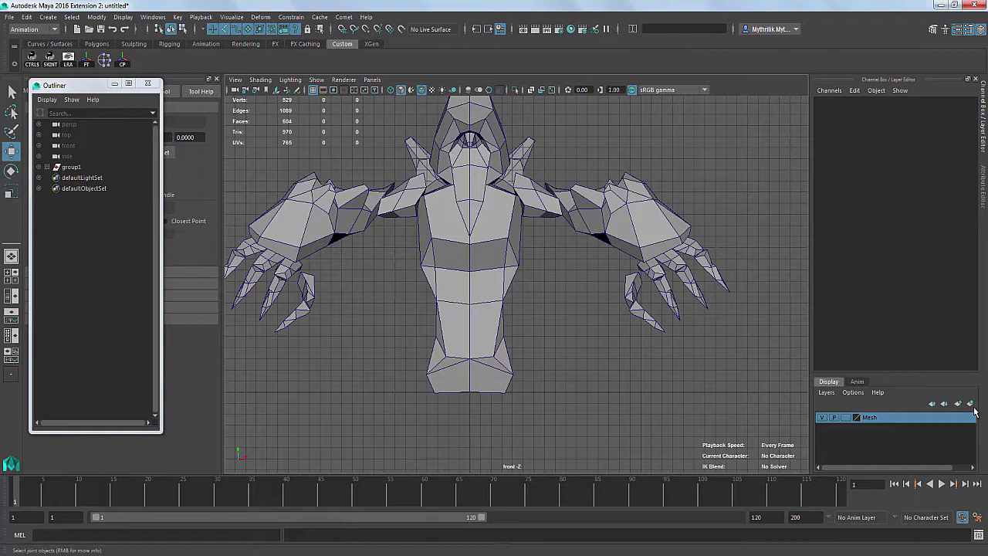
Build a spine joint chain with the Joint tool, running from the base of the body up its centre line
{"action": "left_click", "coordinate": [170, 44]}
{"action": "left_click", "coordinate": [50, 60]}
{"action": "left_click", "coordinate": [470, 358]}
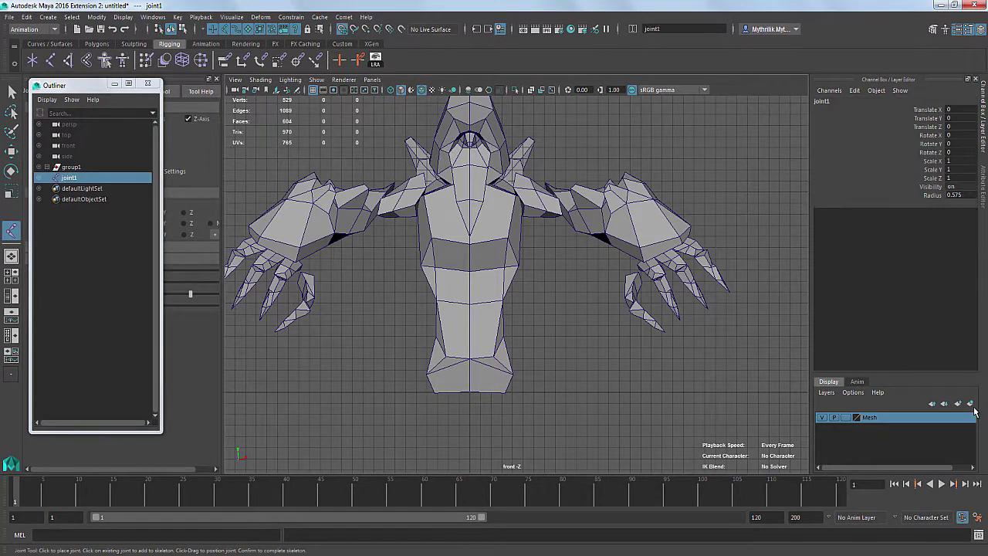
{"action": "key", "text": "4"}
{"action": "key", "text": "5"}
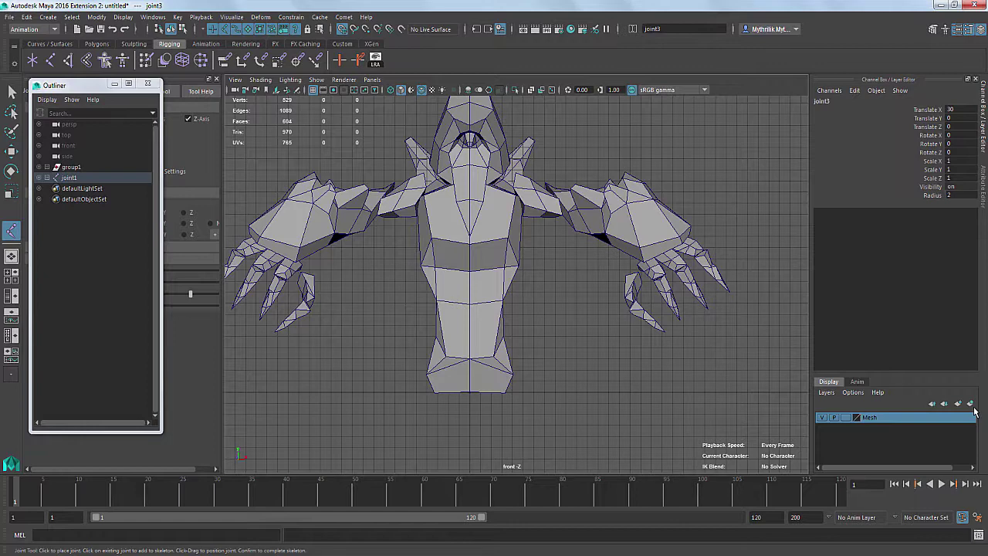
In a wireframe side view, tilt the spine's root joint to Rotate Y -6.968 to follow the torso
{"action": "key", "text": "w"}
{"action": "key", "text": "space"}
{"action": "left_click_drag", "start_coordinate": [549, 251], "coordinate": [608, 250]}
{"action": "key", "text": "f"}
{"action": "scroll", "coordinate": [516, 285], "scroll_direction": "down", "scroll_amount": 8}
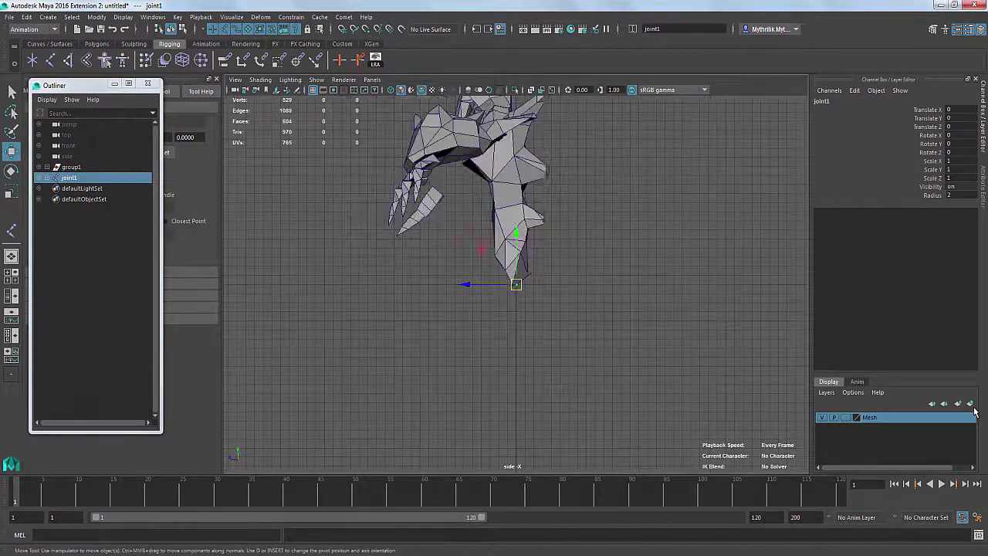
{"action": "middle_click_drag", "start_coordinate": [517, 285], "coordinate": [515, 379], "text": "alt"}
{"action": "left_click", "coordinate": [261, 80]}
{"action": "key", "text": "4"}
{"action": "key", "text": "e"}
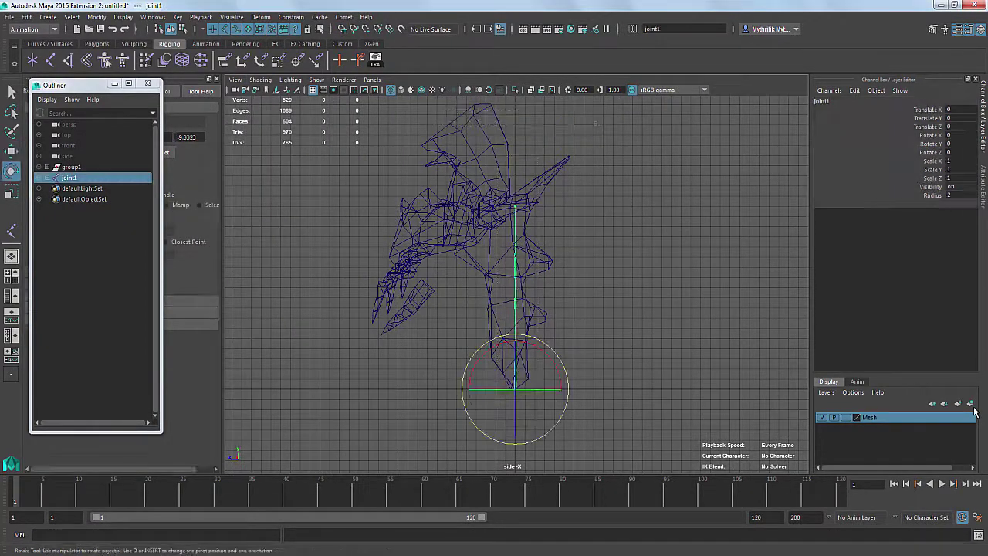
{"action": "scroll", "coordinate": [517, 285], "scroll_direction": "down", "scroll_amount": 1}
{"action": "key", "text": "space"}
{"action": "left_click", "coordinate": [582, 247]}
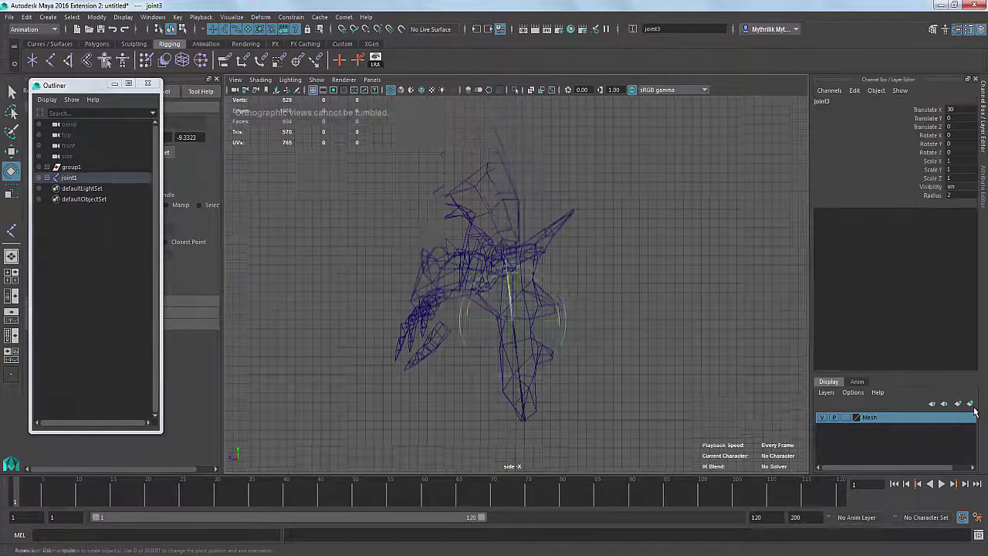
Select the spine's root joint in the perspective view and open its Radius value for editing
{"action": "scroll", "coordinate": [517, 285], "scroll_direction": "up", "scroll_amount": 5}
{"action": "key", "text": "space"}
{"action": "left_click_drag", "start_coordinate": [541, 267], "coordinate": [540, 239]}
{"action": "scroll", "coordinate": [516, 285], "scroll_direction": "down", "scroll_amount": 10}
{"action": "left_click", "coordinate": [69, 177]}
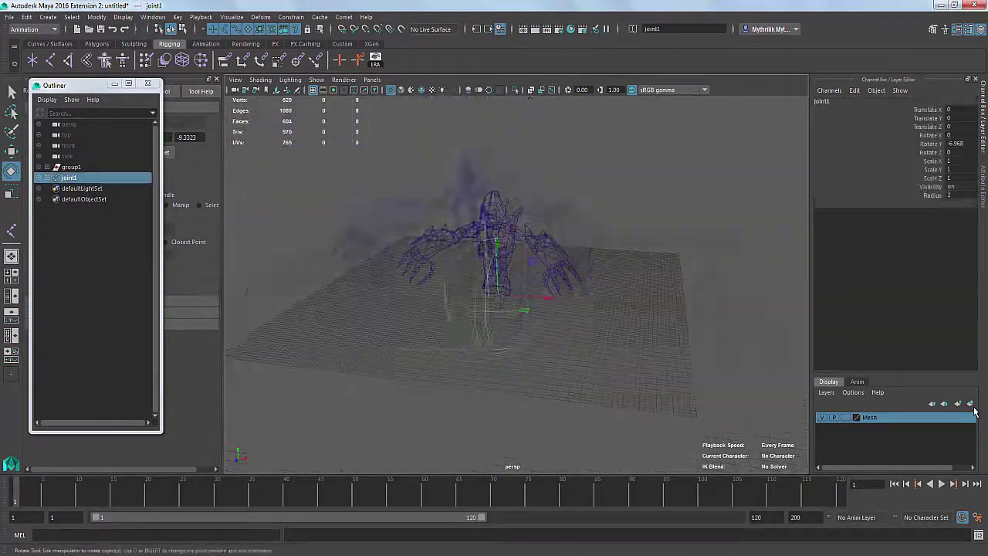
{"action": "key", "text": "w"}
{"action": "left_click", "coordinate": [960, 195]}
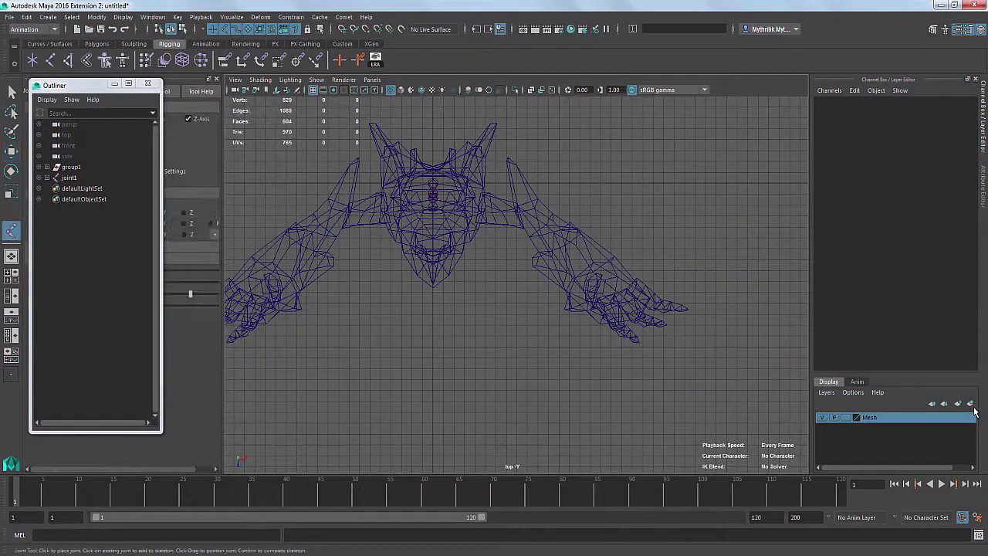
Draw an arm joint chain from shoulder to hand in the top view and raise it to Translate Y 182.366
{"action": "left_click", "coordinate": [517, 213]}
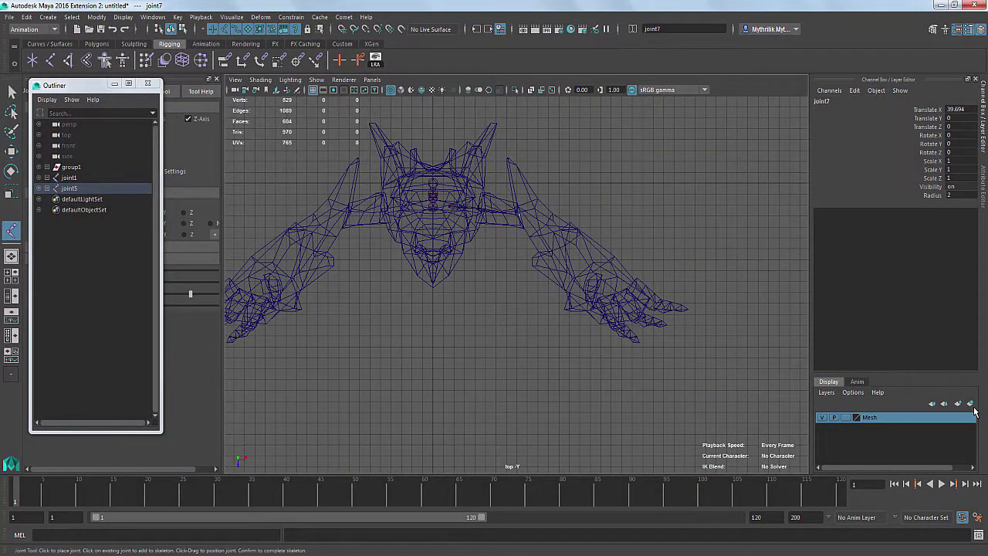
{"action": "key", "text": "5"}
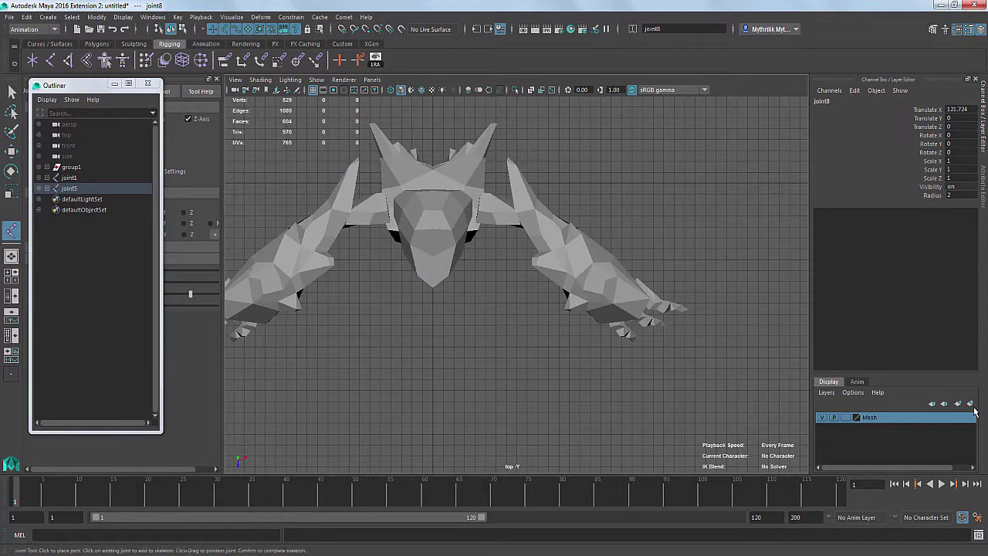
{"action": "key", "text": "w"}
{"action": "key", "text": "space"}
{"action": "left_click_drag", "start_coordinate": [552, 331], "coordinate": [551, 299]}
{"action": "left_click_drag", "start_coordinate": [481, 284], "coordinate": [475, 173]}
{"action": "left_click_drag", "start_coordinate": [476, 231], "coordinate": [417, 286], "text": "alt"}
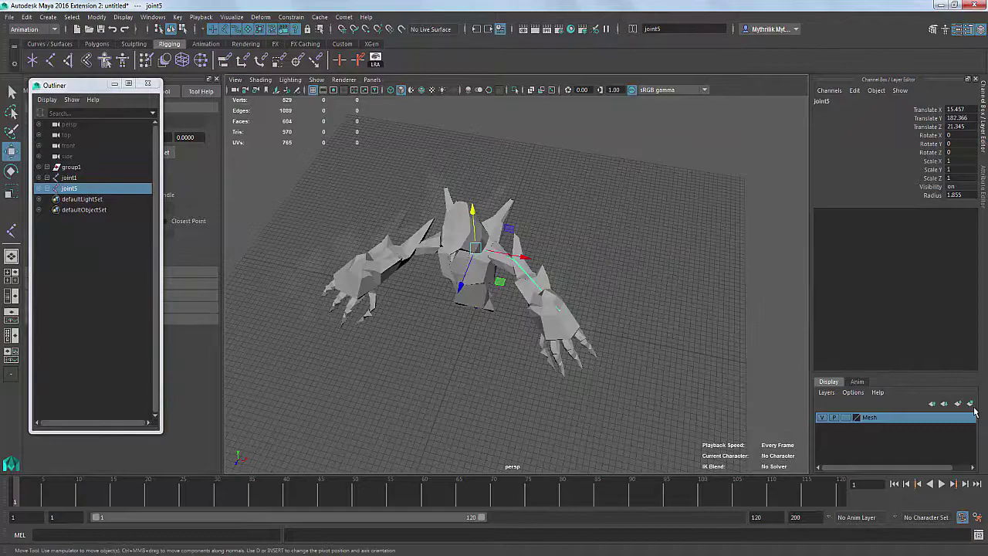
Fit the arm chain inside the mesh by setting its root joint to Translate X 15.856 and Rotate Z -12.677, and adjust the elbow joint
{"action": "key", "text": "4"}
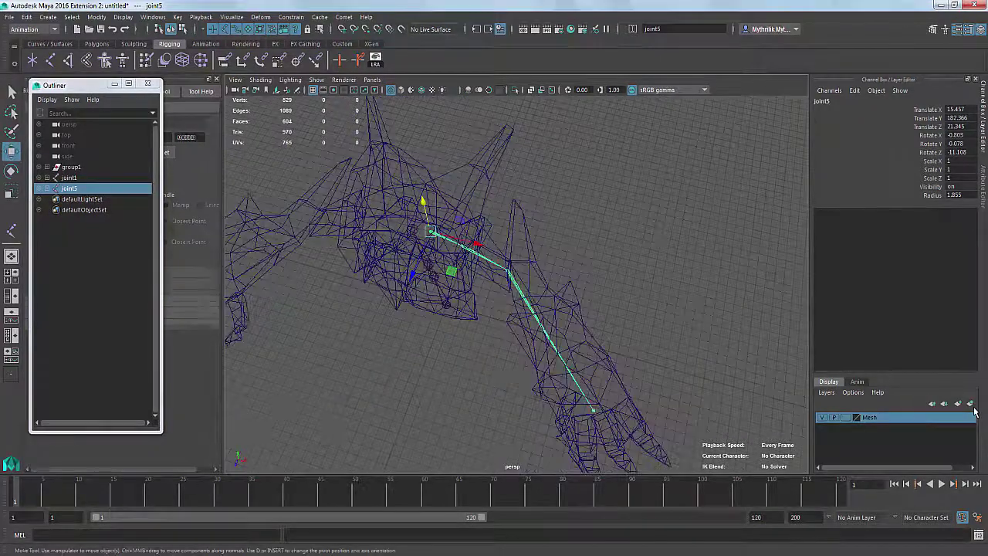
{"action": "left_click_drag", "start_coordinate": [476, 244], "coordinate": [479, 245]}
{"action": "left_click_drag", "start_coordinate": [494, 324], "coordinate": [463, 224], "text": "alt"}
{"action": "key", "text": "e"}
{"action": "left_click_drag", "start_coordinate": [514, 159], "coordinate": [513, 161]}
{"action": "mouse_move", "coordinate": [513, 255]}
{"action": "left_mouse_down", "text": "alt"}
{"action": "mouse_move", "coordinate": [432, 255]}
{"action": "mouse_move", "coordinate": [510, 243]}
{"action": "mouse_move", "coordinate": [656, 247]}
{"action": "mouse_move", "coordinate": [517, 254]}
{"action": "left_mouse_up", "text": "alt"}
{"action": "right_click_drag", "start_coordinate": [517, 255], "coordinate": [618, 263], "text": "alt"}
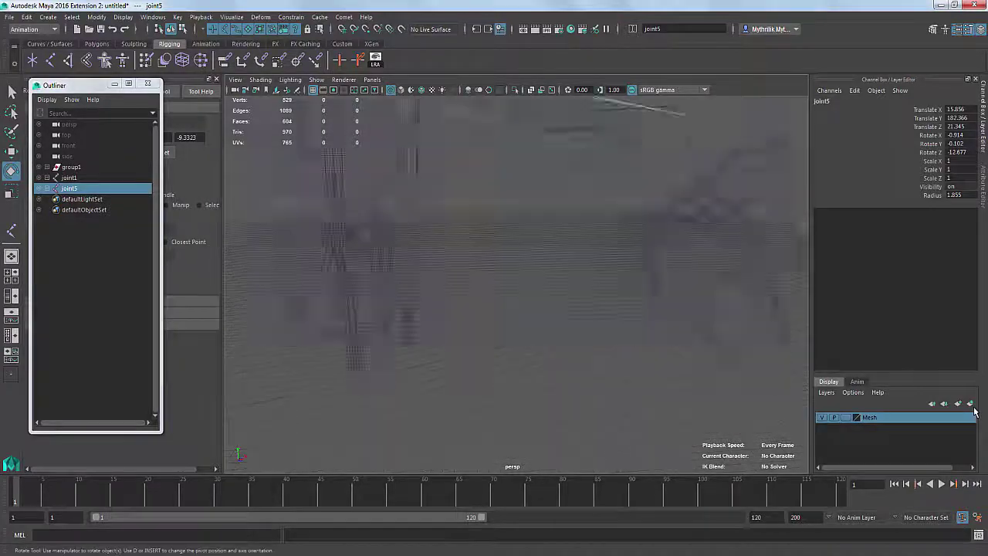
{"action": "middle_click_drag", "start_coordinate": [618, 262], "coordinate": [532, 309], "text": "alt"}
{"action": "left_click_drag", "start_coordinate": [532, 309], "coordinate": [494, 282], "text": "alt"}
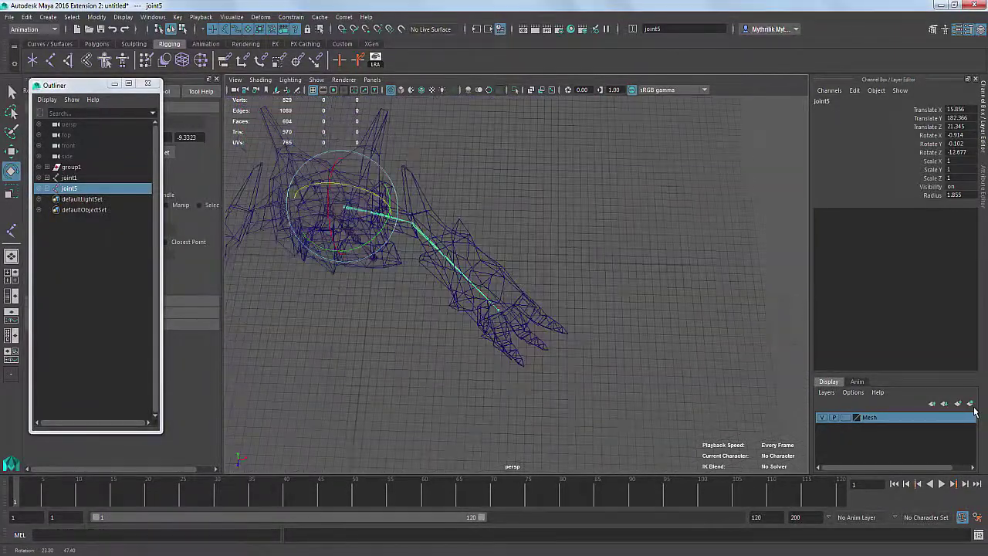
{"action": "key", "text": "w"}
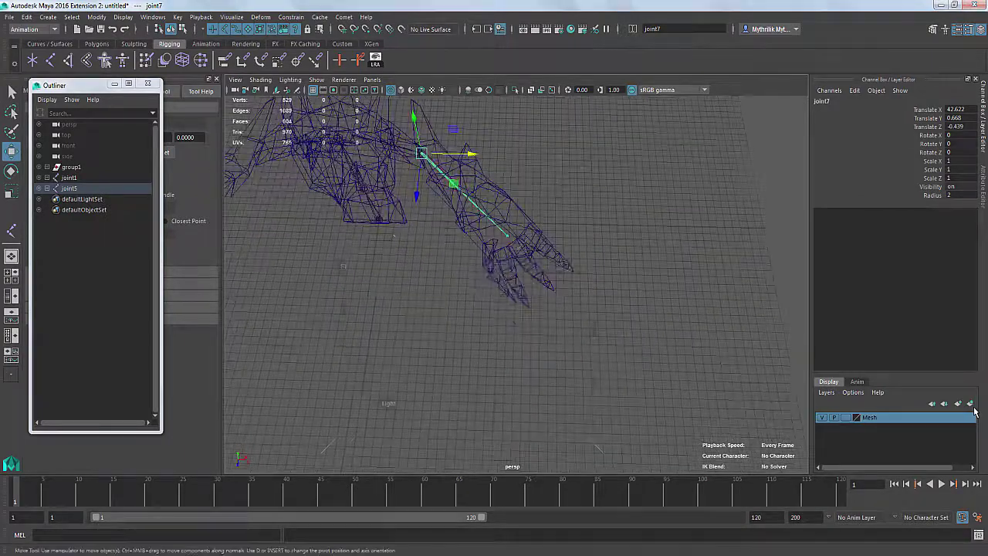
Draw a grid-snapped finger joint chain beside the hand at X 120, Z 160 in the top view and raise it to Y 104.229
{"action": "key", "text": "space"}
{"action": "key", "text": "space"}
{"action": "key", "text": "x"}
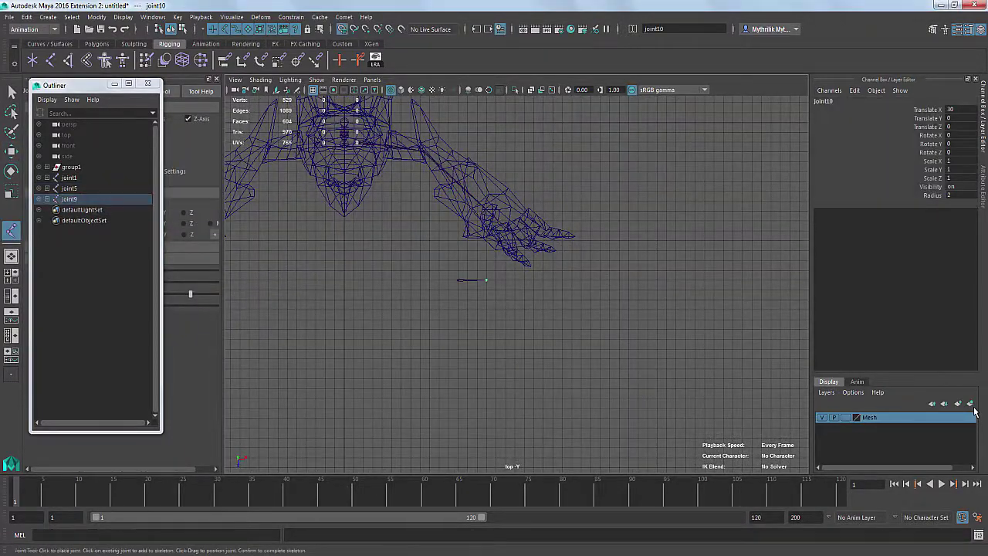
{"action": "key", "text": "w"}
{"action": "key", "text": "space"}
{"action": "key", "text": "space"}
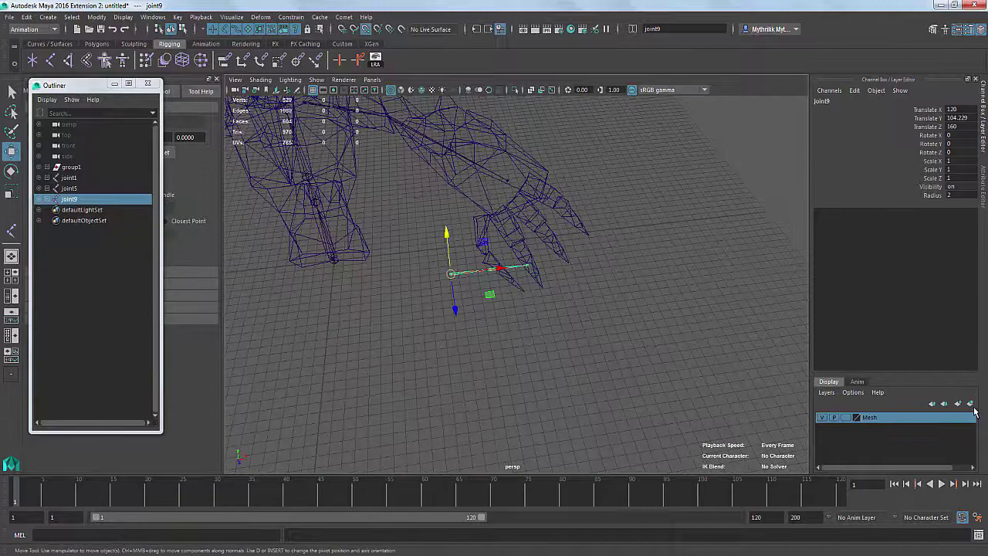
Rotate the finger chain's root joint to -75.648 in Y and move it to the knuckle at about 167.3, 114.7, 111.6
{"action": "key", "text": "e"}
{"action": "key", "text": "ctrl+z"}
{"action": "key", "text": "ctrl+z"}
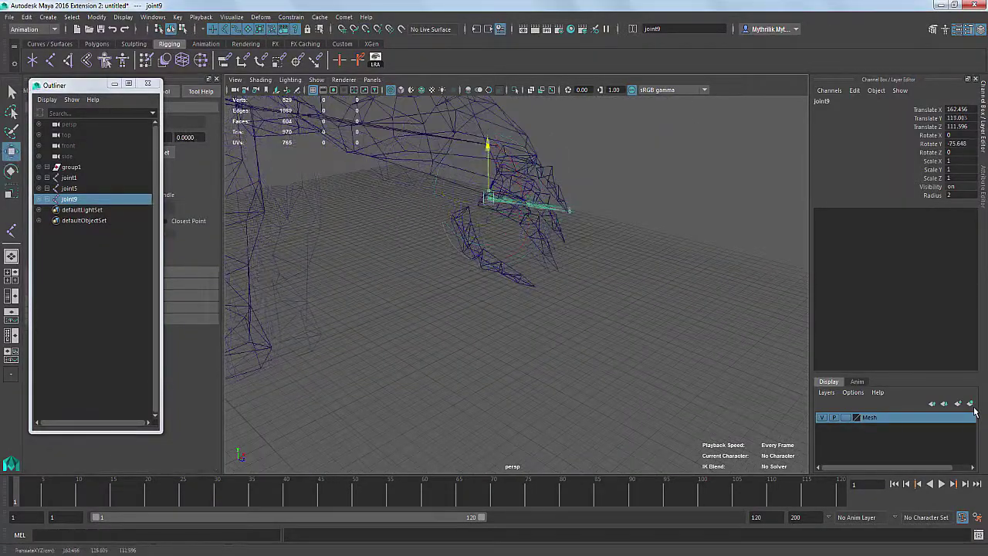
{"action": "key", "text": "ctrl+z"}
{"action": "key", "text": "ctrl+z"}
{"action": "key", "text": "ctrl+z"}
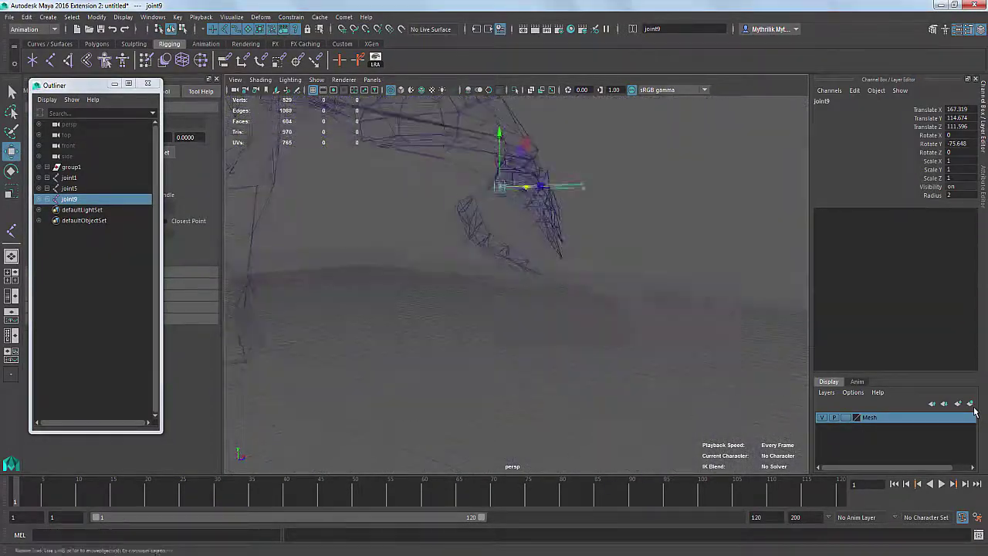
Rotate the finger chain's root joint to about 60.6, -59.7, -64.1 so the bones run down inside the finger
{"action": "key", "text": "ctrl+z"}
{"action": "key", "text": "ctrl+z"}
{"action": "key", "text": "ctrl+z"}
{"action": "key", "text": "ctrl+z"}
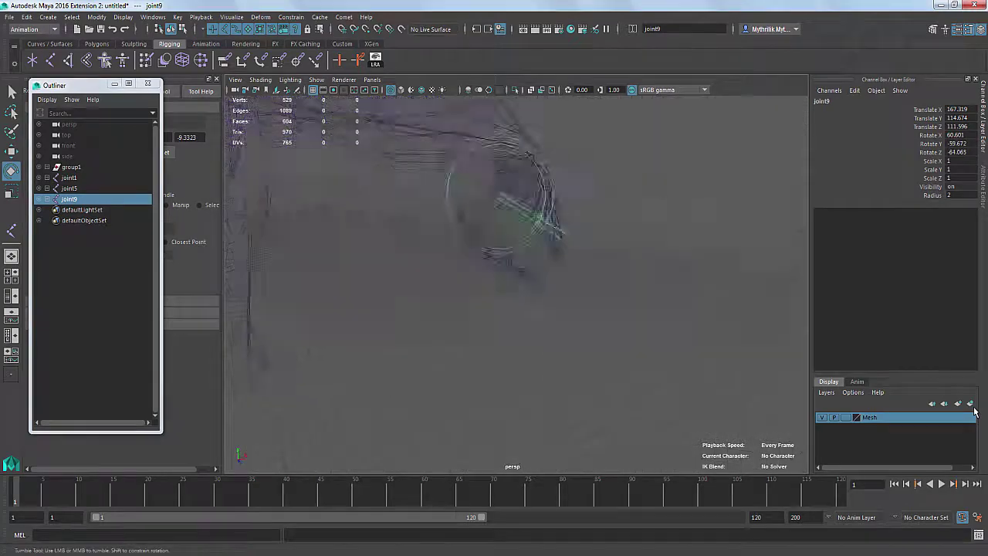
{"action": "key", "text": "ctrl+z"}
{"action": "key", "text": "ctrl+z"}
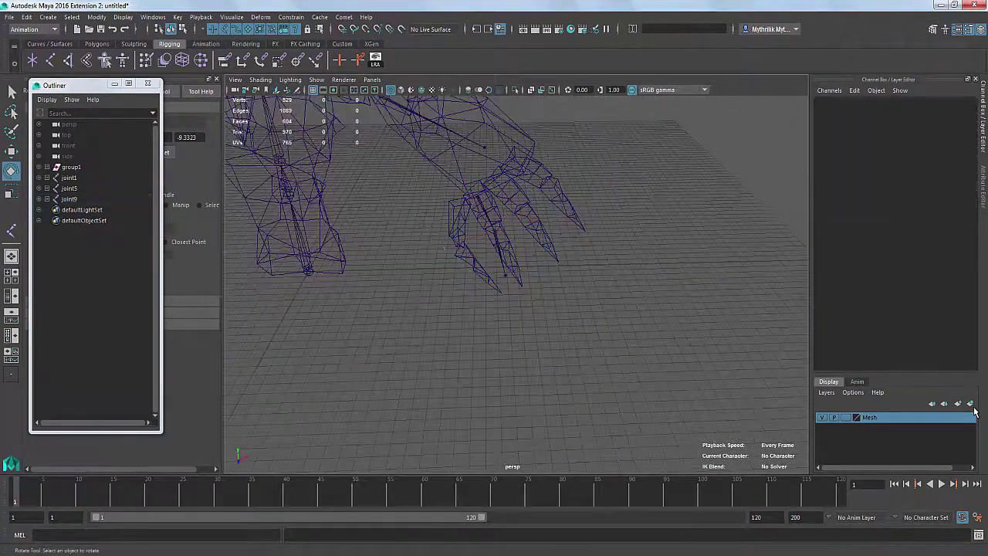
{"action": "key", "text": "ctrl+z"}
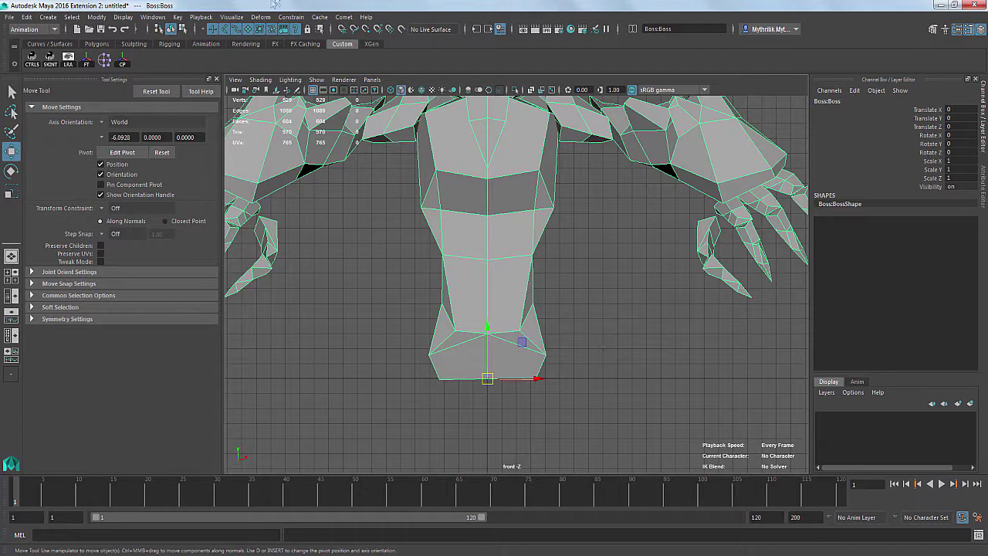
Open the Outliner, group the Boss mesh and expand the group to show its contents
{"action": "left_click", "coordinate": [153, 17]}
{"action": "left_click", "coordinate": [165, 122]}
{"action": "key", "text": "ctrl+g"}
{"action": "left_click", "coordinate": [48, 168]}
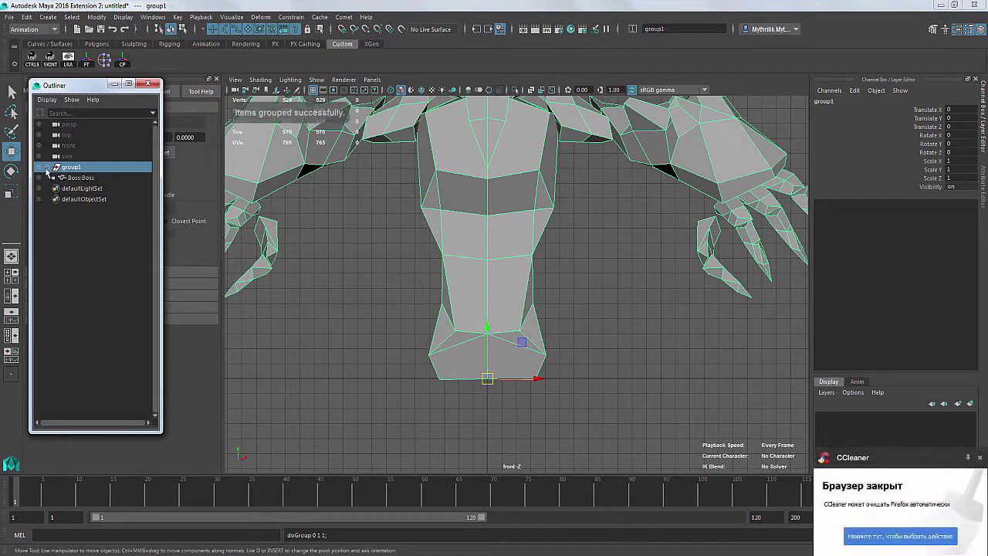
Dismiss the CCleaner notification and put the group on a new display layer named Mesh
{"action": "left_click", "coordinate": [980, 458]}
{"action": "left_click", "coordinate": [970, 403]}
{"action": "double_click", "coordinate": [974, 415]}
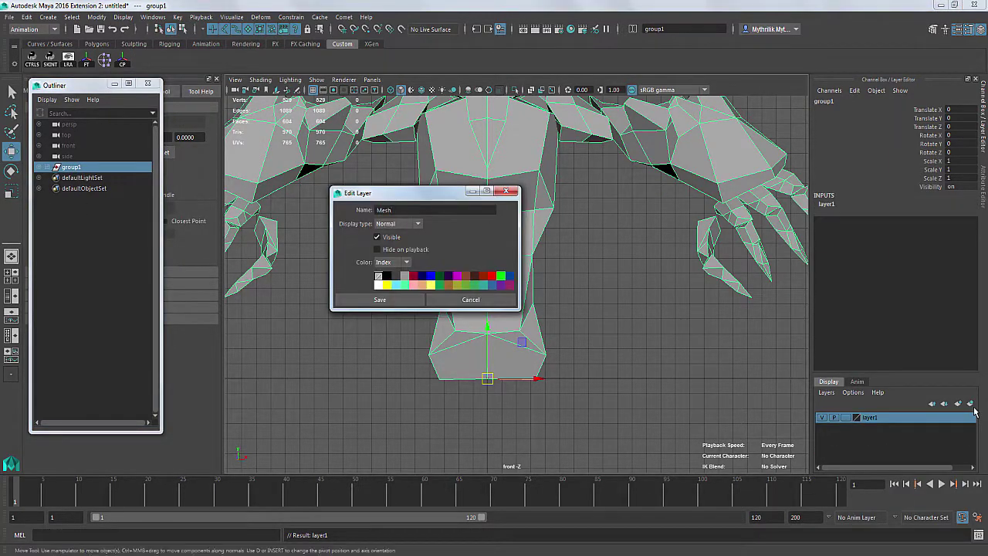
{"action": "key", "text": "Return"}
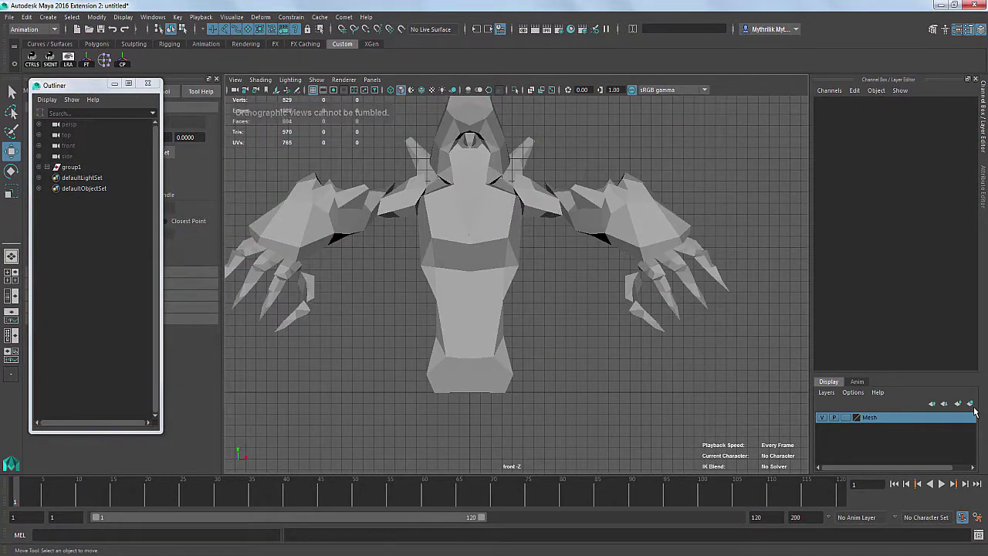
Deselect the model and turn on wireframe display over the shaded surface in the front view
{"action": "left_click", "coordinate": [470, 309]}
{"action": "left_click", "coordinate": [260, 79]}
{"action": "left_click", "coordinate": [304, 187]}
{"action": "left_click", "coordinate": [575, 340]}
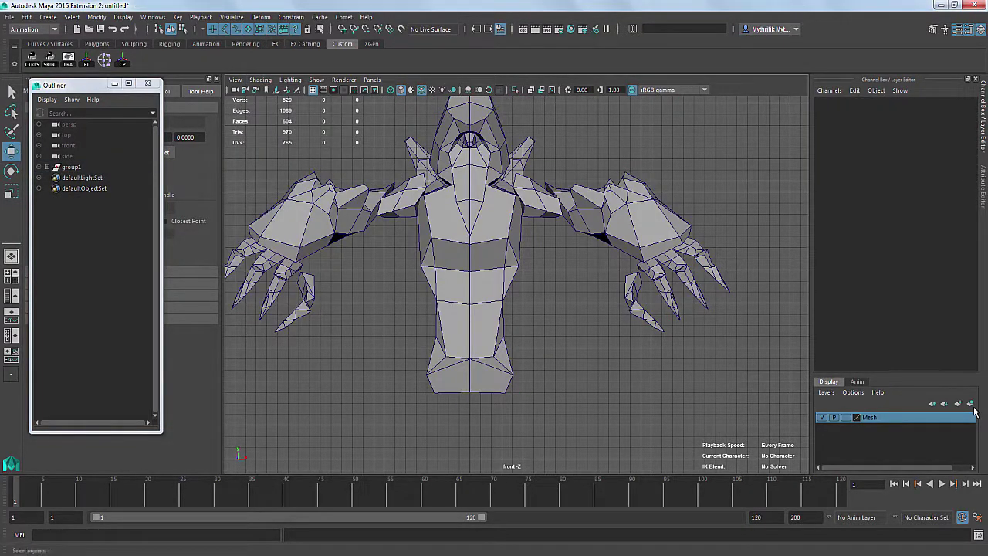
Place a four-joint spine chain with the Joint tool up the centre line of the torso in the front view
{"action": "left_click", "coordinate": [169, 44]}
{"action": "left_click", "coordinate": [49, 60]}
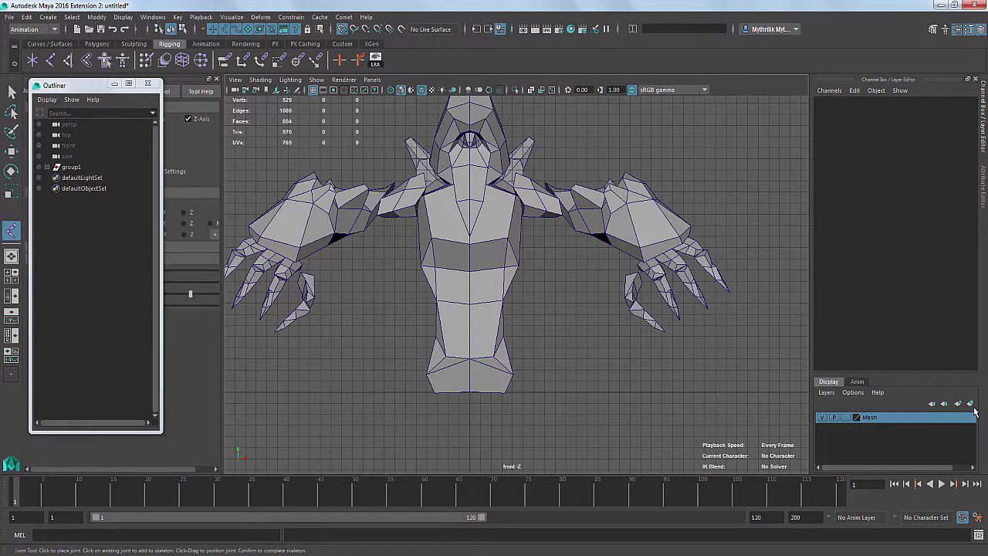
{"action": "left_click", "coordinate": [470, 303]}
{"action": "left_click", "coordinate": [470, 266]}
{"action": "key", "text": "4"}
{"action": "key", "text": "5"}
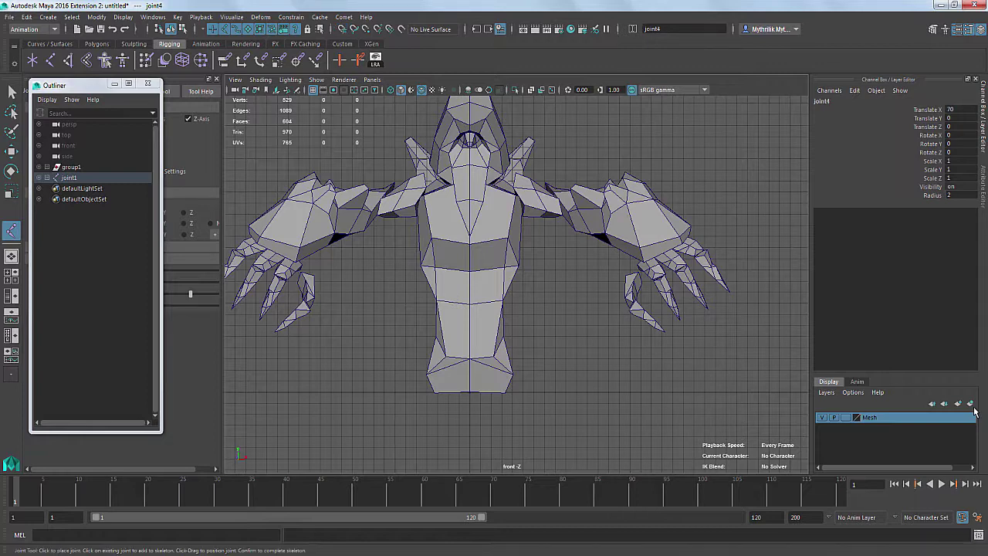
Switch to a wireframe side view and rotate the spine's root joint to -6.968 in Y so the chain follows the torso
{"action": "key", "text": "w"}
{"action": "key", "text": "space"}
{"action": "left_click_drag", "start_coordinate": [552, 252], "coordinate": [607, 251]}
{"action": "scroll", "coordinate": [606, 251], "scroll_direction": "down", "scroll_amount": 10}
{"action": "middle_click_drag", "start_coordinate": [607, 251], "coordinate": [606, 344], "text": "alt"}
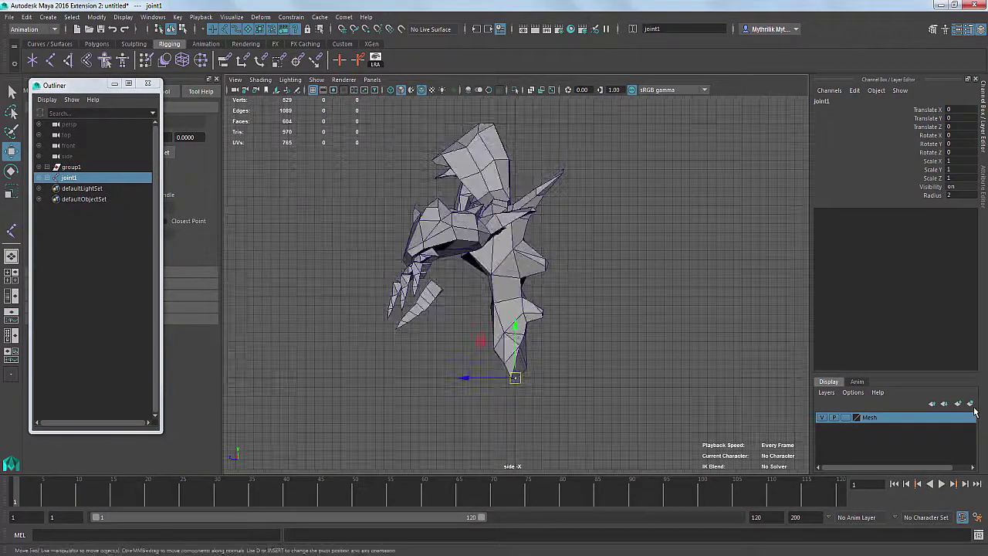
{"action": "key", "text": "4"}
{"action": "key", "text": "e"}
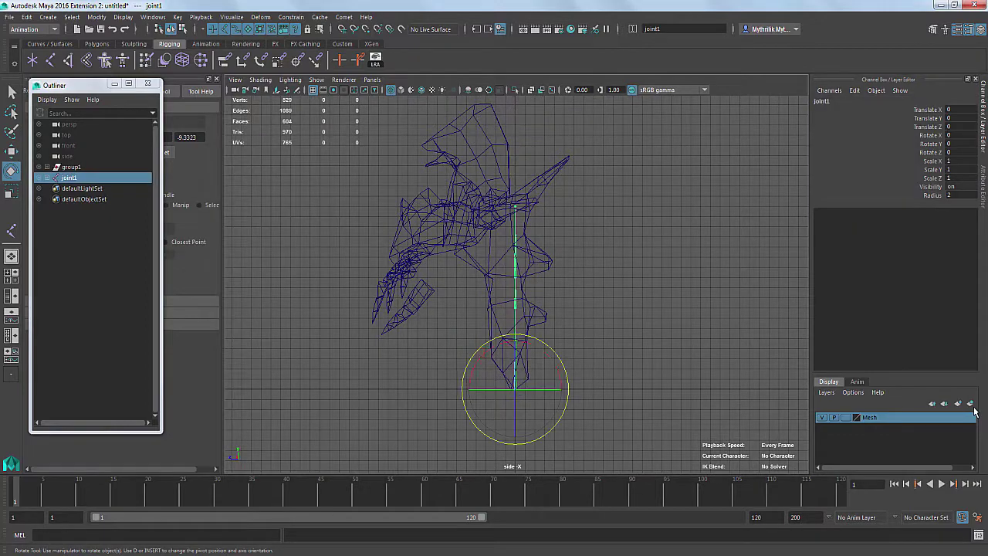
{"action": "left_click_drag", "start_coordinate": [546, 353], "coordinate": [542, 350]}
{"action": "scroll", "coordinate": [582, 244], "scroll_direction": "down", "scroll_amount": 1}
{"action": "left_click", "coordinate": [583, 244], "text": "alt"}
{"action": "key", "text": "space"}
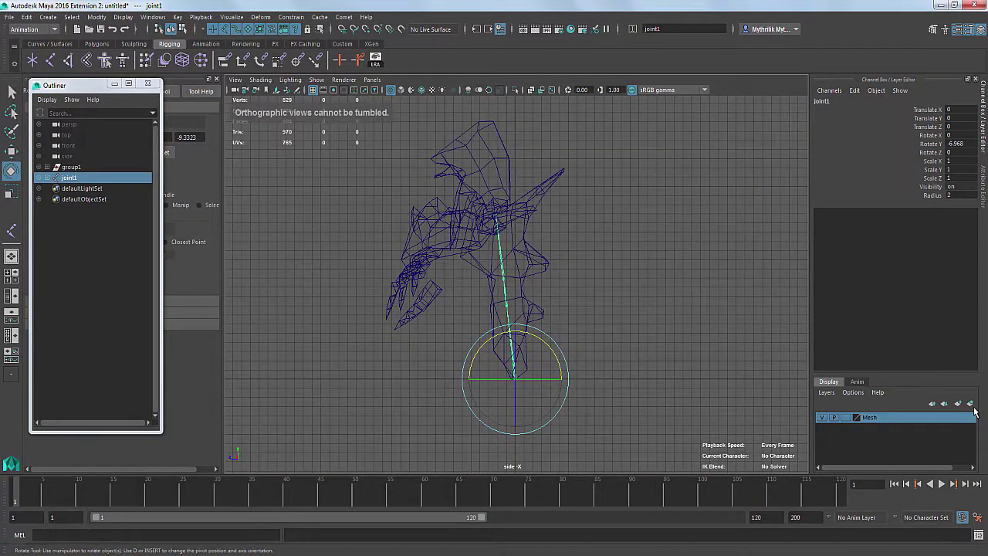
Deselect the spine chain and switch from the side view to the perspective view
{"action": "left_click", "coordinate": [583, 262]}
{"action": "middle_click_drag", "start_coordinate": [584, 262], "coordinate": [583, 306], "text": "alt"}
{"action": "left_click", "coordinate": [514, 322]}
{"action": "left_click", "coordinate": [595, 309]}
{"action": "scroll", "coordinate": [594, 308], "scroll_direction": "up", "scroll_amount": 7}
{"action": "left_click", "coordinate": [505, 309]}
{"action": "scroll", "coordinate": [510, 338], "scroll_direction": "down", "scroll_amount": 3}
{"action": "left_click", "coordinate": [618, 309]}
{"action": "key", "text": "space"}
{"action": "left_click", "coordinate": [538, 305]}
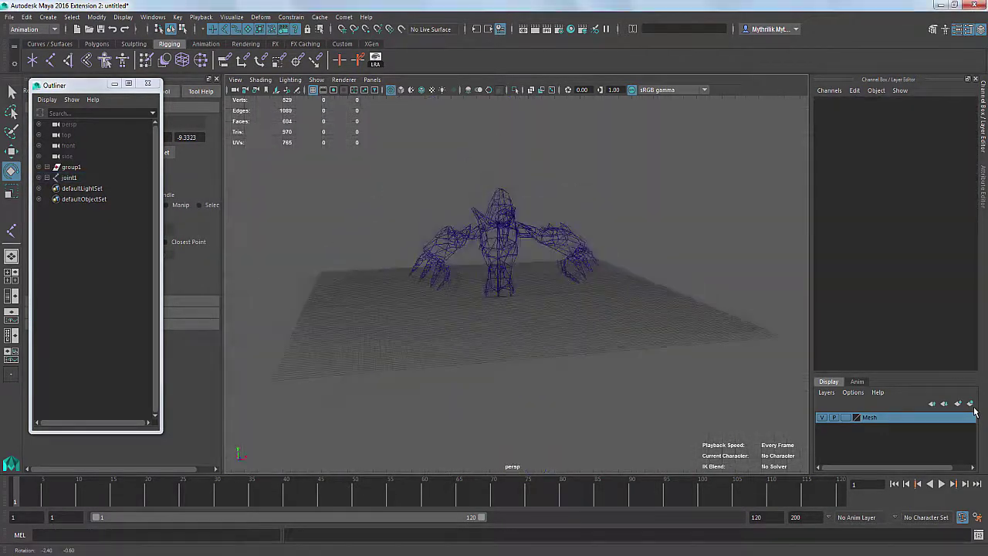
Select the spine's root joint at the base of the torso and enlarge its display radius
{"action": "scroll", "coordinate": [494, 270], "scroll_direction": "up", "scroll_amount": 8}
{"action": "left_click", "coordinate": [453, 308]}
{"action": "scroll", "coordinate": [454, 309], "scroll_direction": "down", "scroll_amount": 8}
{"action": "key", "text": "w"}
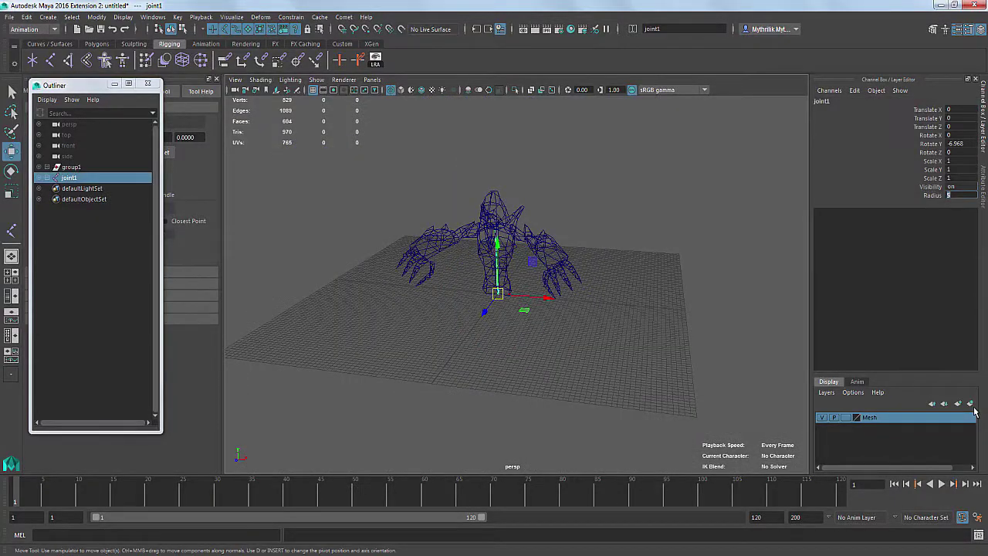
{"action": "left_click_drag", "start_coordinate": [495, 309], "coordinate": [525, 263], "text": "alt"}
{"action": "scroll", "coordinate": [494, 270], "scroll_direction": "up", "scroll_amount": 8}
{"action": "left_click", "coordinate": [618, 309]}
Work up the spine chain from the second joint, enlarging the display radius of the joints above the root
{"action": "left_click", "coordinate": [435, 331]}
{"action": "left_click", "coordinate": [431, 199]}
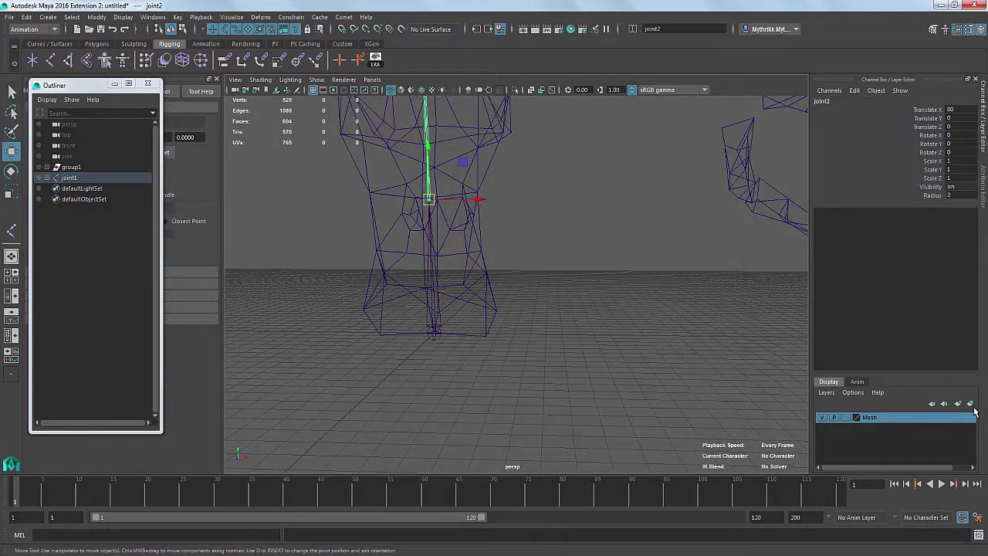
{"action": "scroll", "coordinate": [494, 271], "scroll_direction": "down", "scroll_amount": 5}
{"action": "key", "text": "Down"}
{"action": "key", "text": "f"}
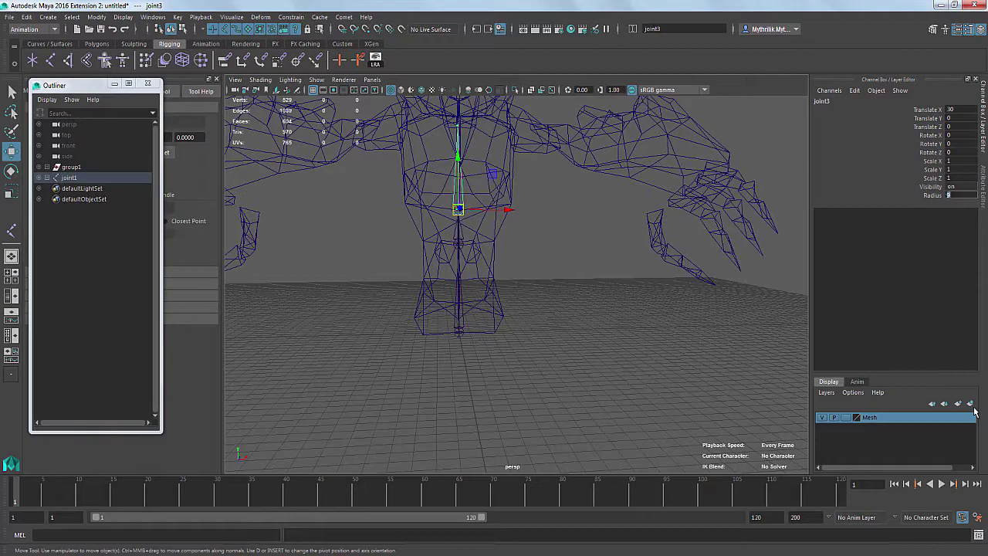
{"action": "key", "text": "Down"}
{"action": "left_click", "coordinate": [618, 347]}
Place a three-joint arm chain with the Joint tool in the top view, running from beside the spine out through the shoulder
{"action": "mouse_move", "coordinate": [618, 347]}
{"action": "left_mouse_down", "text": "alt"}
{"action": "mouse_move", "coordinate": [540, 309]}
{"action": "mouse_move", "coordinate": [520, 370]}
{"action": "left_mouse_up", "text": "alt"}
{"action": "scroll", "coordinate": [520, 297], "scroll_direction": "down", "scroll_amount": 5}
{"action": "key", "text": "space"}
{"action": "left_click", "coordinate": [520, 296]}
{"action": "left_click", "coordinate": [467, 297]}
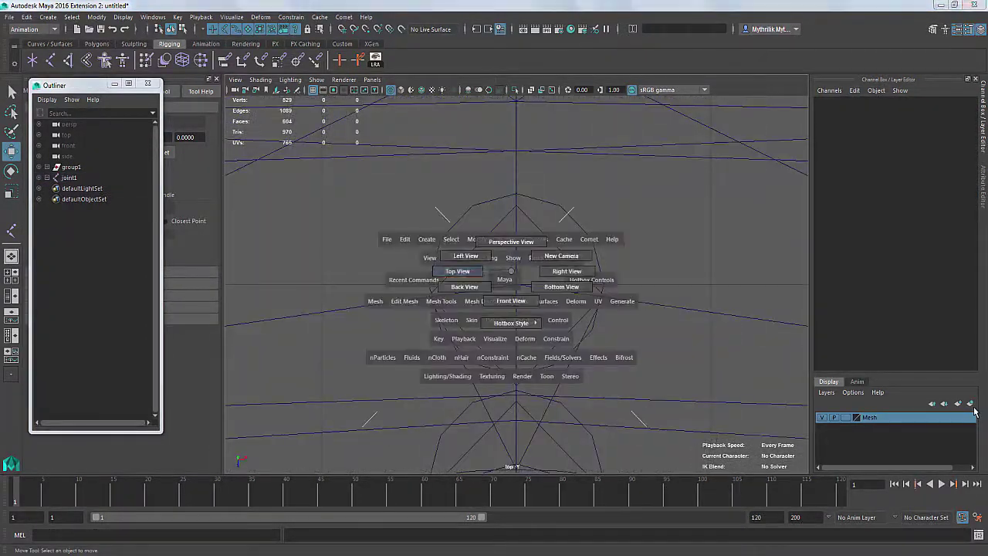
{"action": "scroll", "coordinate": [516, 284], "scroll_direction": "down", "scroll_amount": 10}
{"action": "middle_click_drag", "start_coordinate": [516, 284], "coordinate": [434, 197], "text": "alt"}
{"action": "left_click", "coordinate": [433, 197], "text": "alt"}
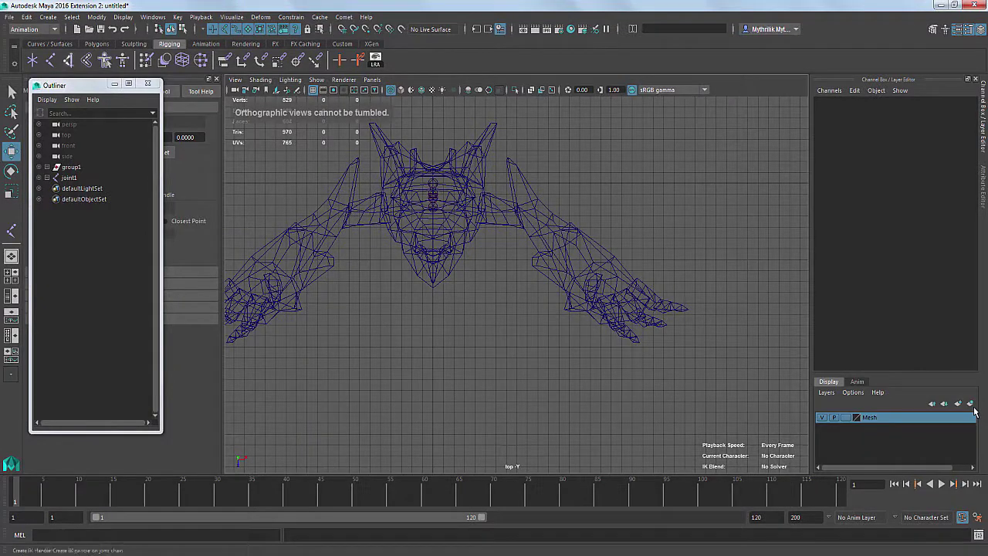
{"action": "left_click", "coordinate": [50, 60]}
{"action": "left_click", "coordinate": [453, 206]}
{"action": "left_click", "coordinate": [478, 207]}
{"action": "left_click", "coordinate": [519, 212]}
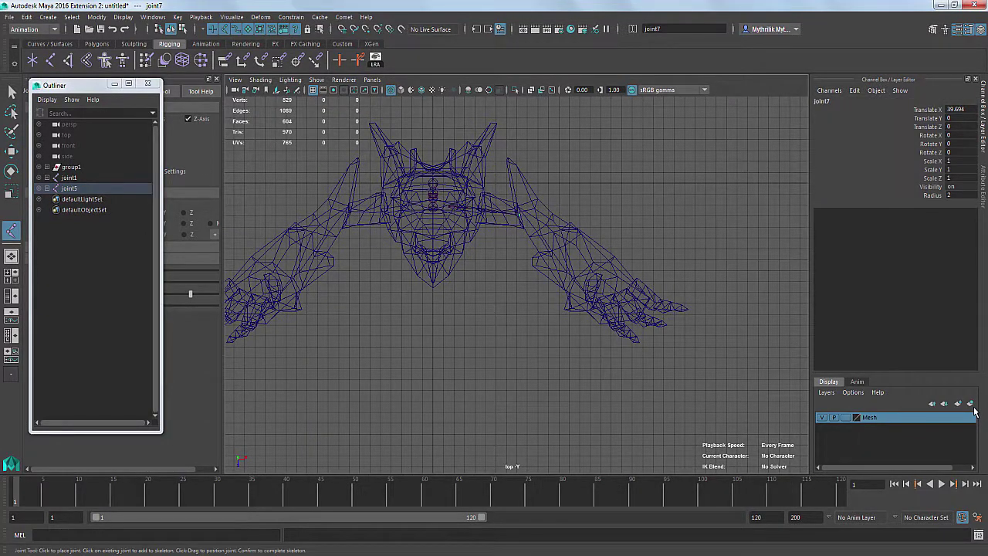
Raise the arm chain's root joint to 182.366 in Y in the perspective view and show the model in wireframe
{"action": "key", "text": "5"}
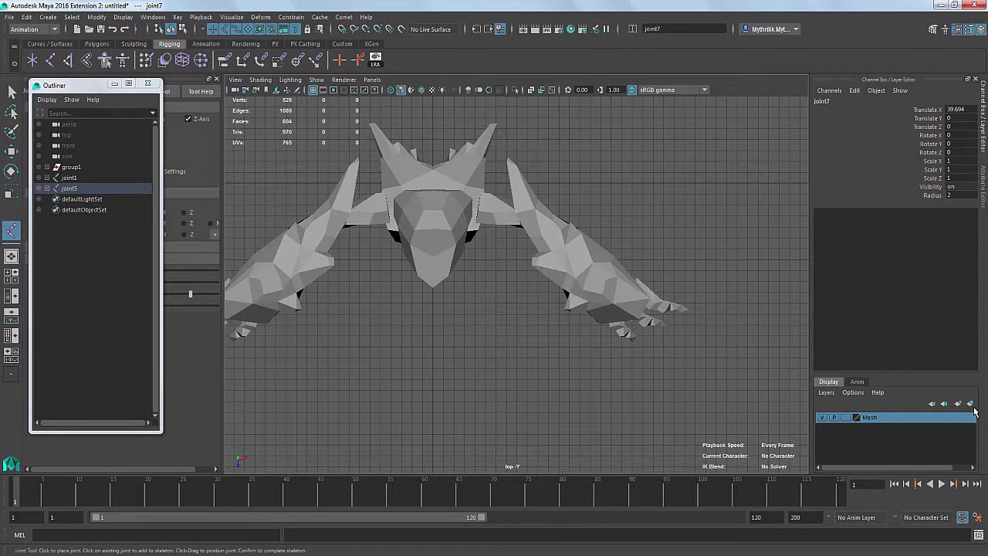
{"action": "key", "text": "w"}
{"action": "key", "text": "space"}
{"action": "left_click_drag", "start_coordinate": [551, 331], "coordinate": [551, 302]}
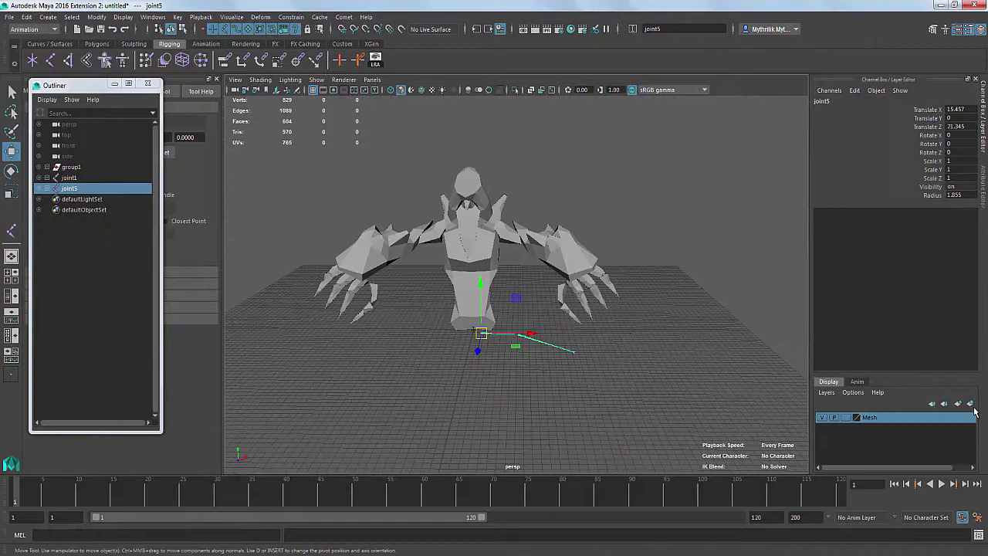
{"action": "key", "text": "f"}
{"action": "key", "text": "4"}
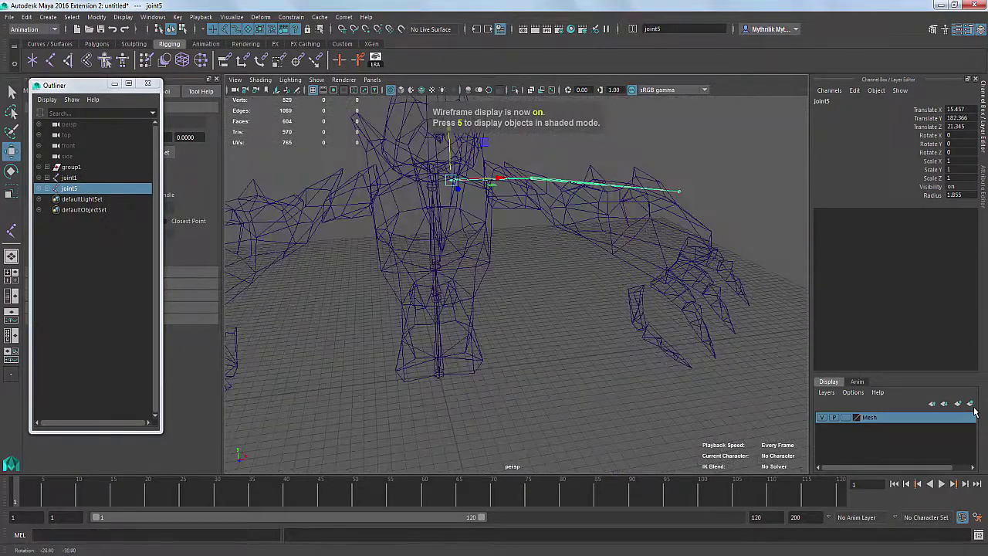
Rotate the arm chain's root to about -0.914, -0.102, -12.677 and move it to 15.856 in X to fit the arm
{"action": "key", "text": "e"}
{"action": "left_click_drag", "start_coordinate": [495, 158], "coordinate": [501, 174]}
{"action": "left_click_drag", "start_coordinate": [525, 271], "coordinate": [494, 347], "text": "alt"}
{"action": "key", "text": "w"}
{"action": "left_click_drag", "start_coordinate": [478, 242], "coordinate": [485, 245]}
{"action": "left_click_drag", "start_coordinate": [494, 332], "coordinate": [533, 193], "text": "alt"}
{"action": "key", "text": "e"}
{"action": "left_click_drag", "start_coordinate": [501, 127], "coordinate": [504, 131]}
{"action": "scroll", "coordinate": [502, 255], "scroll_direction": "down", "scroll_amount": 5}
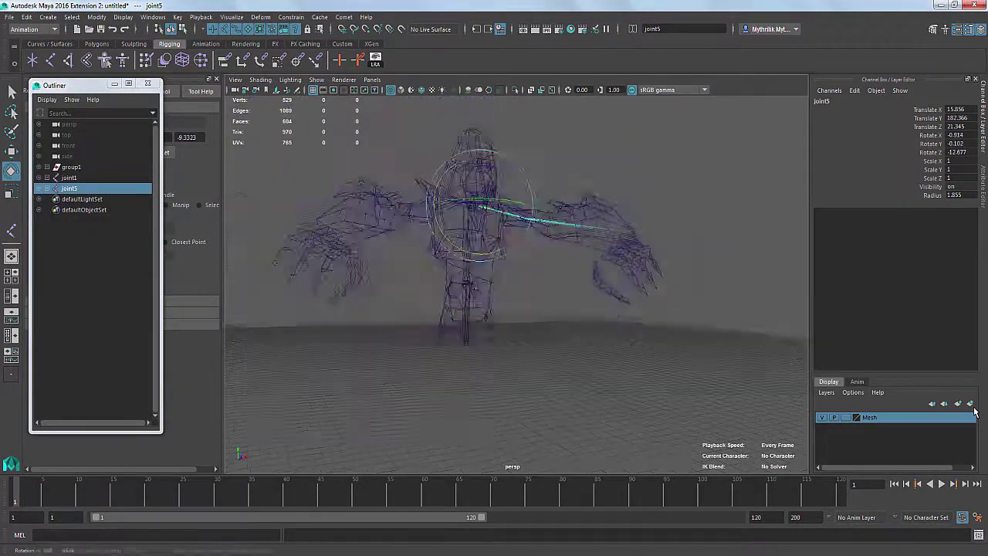
Undo the last change to the arm chain and activate the Move tool
{"action": "left_click_drag", "start_coordinate": [494, 262], "coordinate": [468, 278], "text": "alt"}
{"action": "scroll", "coordinate": [502, 262], "scroll_direction": "up", "scroll_amount": 5}
{"action": "left_click", "coordinate": [502, 321]}
{"action": "key", "text": "ctrl+z"}
{"action": "key", "text": "w"}
{"action": "scroll", "coordinate": [467, 278], "scroll_direction": "down", "scroll_amount": 5}
{"action": "scroll", "coordinate": [467, 278], "scroll_direction": "up", "scroll_amount": 5}
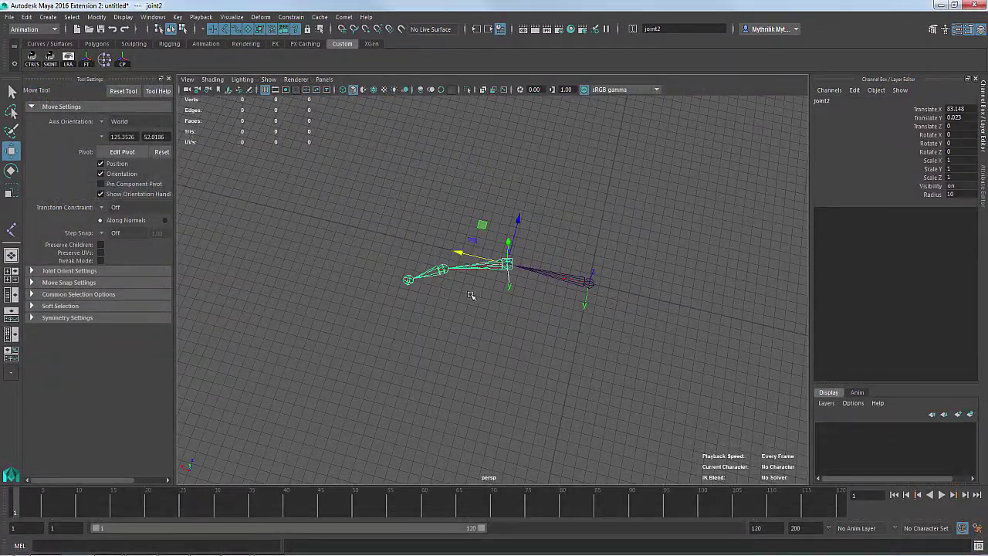
Show the local rotation axes on the third and fourth joints of the four-joint example chain
{"action": "left_click", "coordinate": [471, 296]}
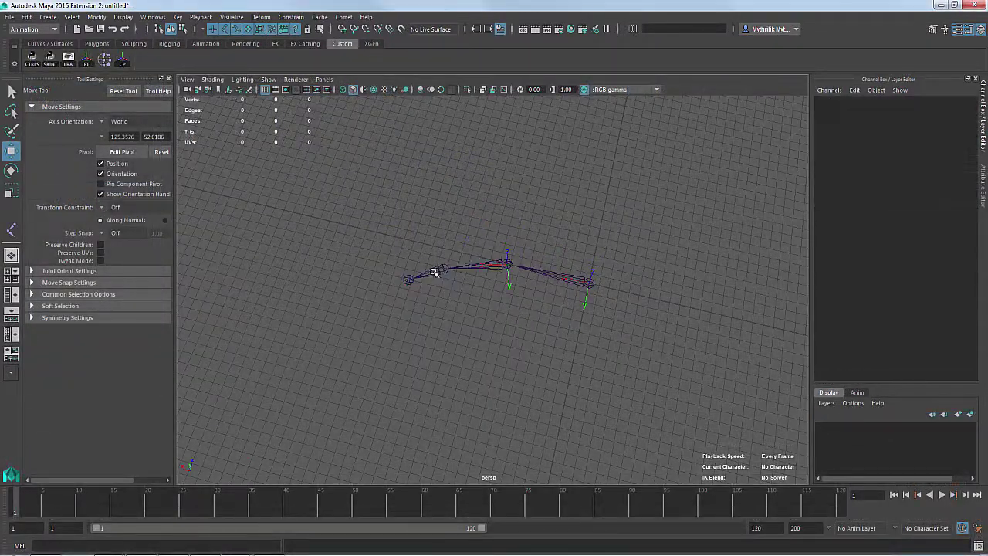
{"action": "left_click", "coordinate": [443, 270]}
{"action": "key", "text": "g"}
{"action": "left_click", "coordinate": [463, 326]}
{"action": "left_click", "coordinate": [408, 282]}
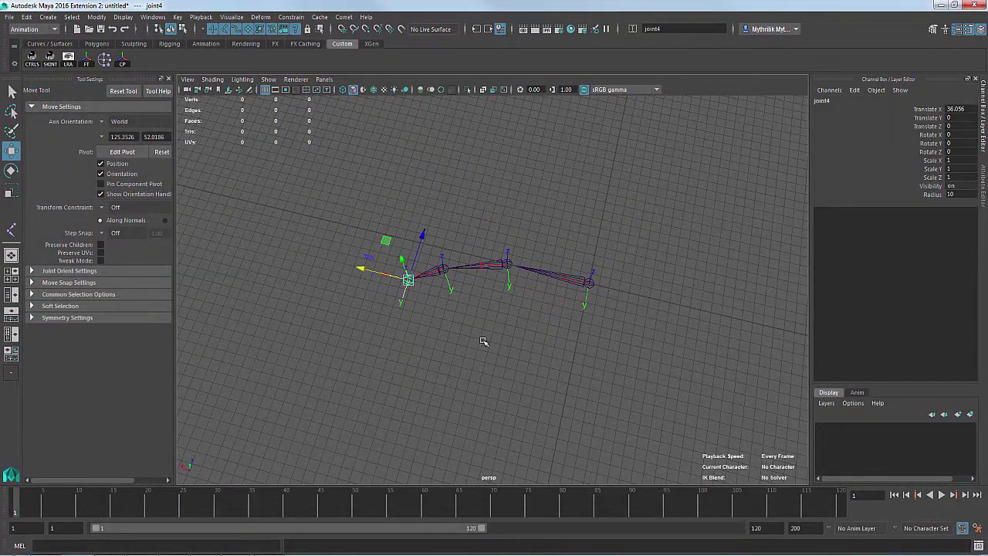
{"action": "left_click", "coordinate": [485, 324]}
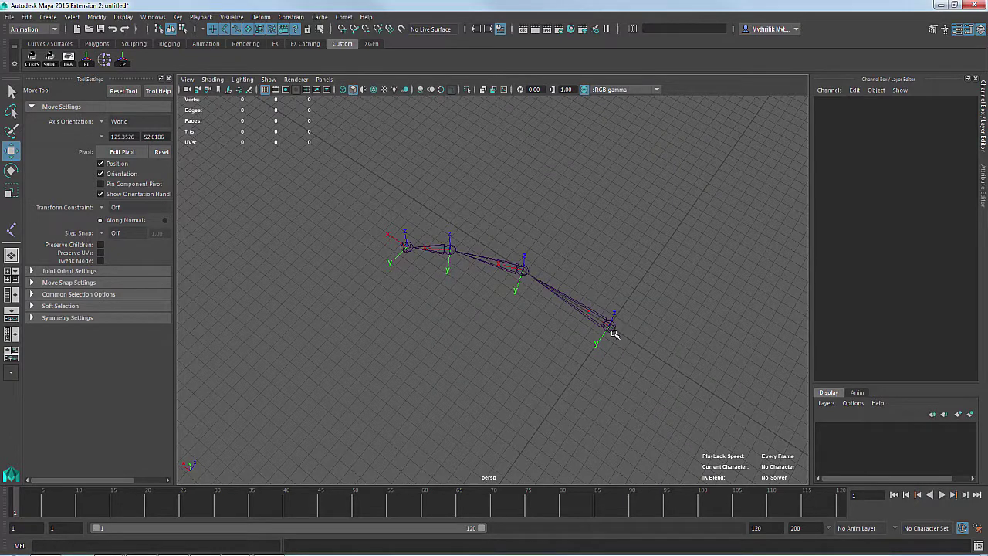
Try rotating the example chain's second joint about its local axis and undo the rotation
{"action": "left_click", "coordinate": [614, 333]}
{"action": "left_click", "coordinate": [610, 344]}
{"action": "left_click", "coordinate": [610, 328]}
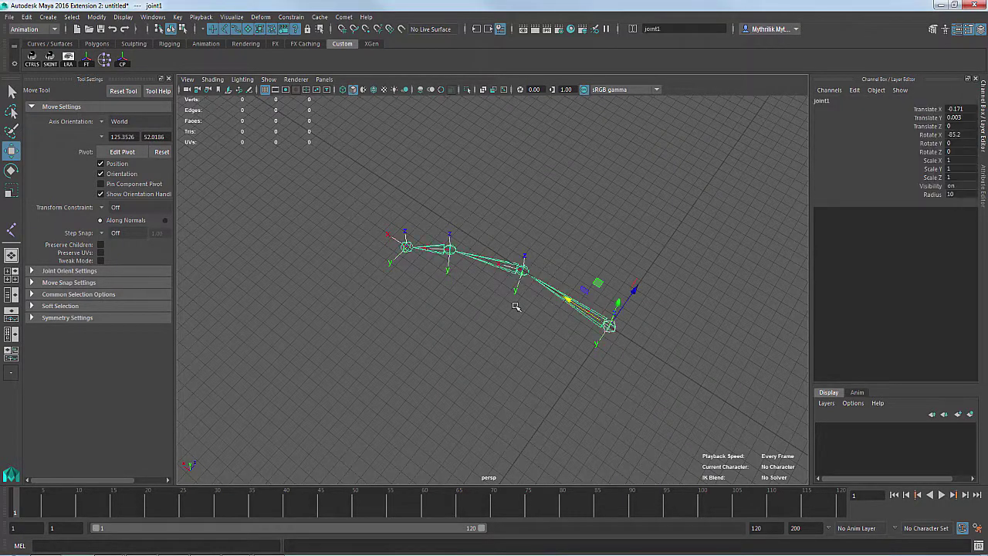
{"action": "left_click", "coordinate": [519, 304]}
{"action": "left_click", "coordinate": [522, 272]}
{"action": "key", "text": "e"}
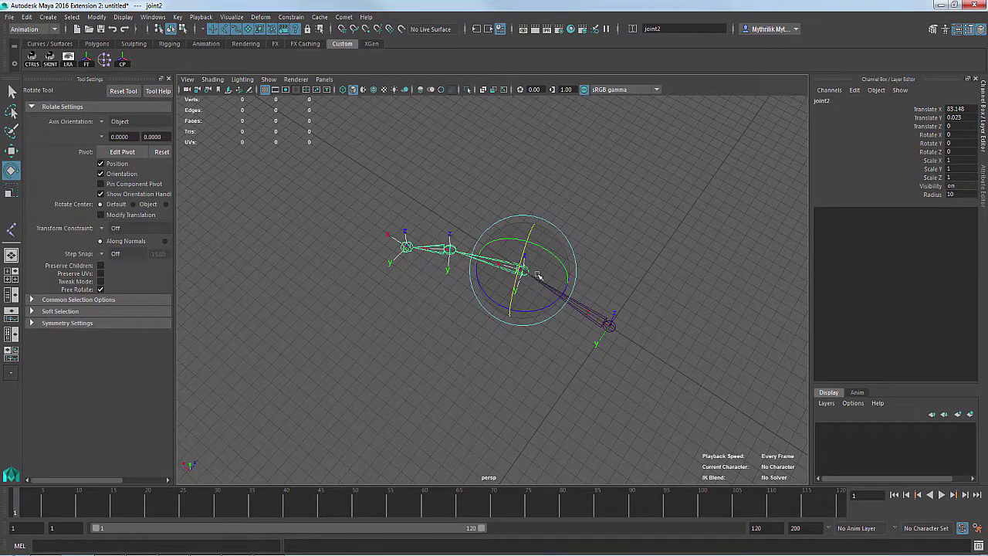
{"action": "left_click_drag", "start_coordinate": [539, 249], "coordinate": [466, 296]}
{"action": "key", "text": "ctrl+z"}
{"action": "key", "text": "ctrl+z"}
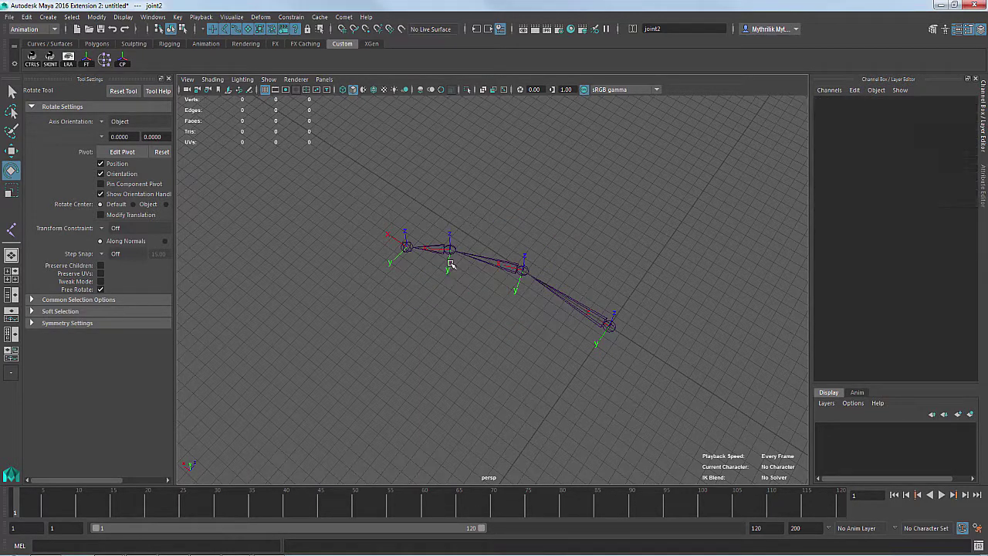
Try rotating the example chain's third joint and its root joint, undoing the test rotations
{"action": "left_click", "coordinate": [450, 251]}
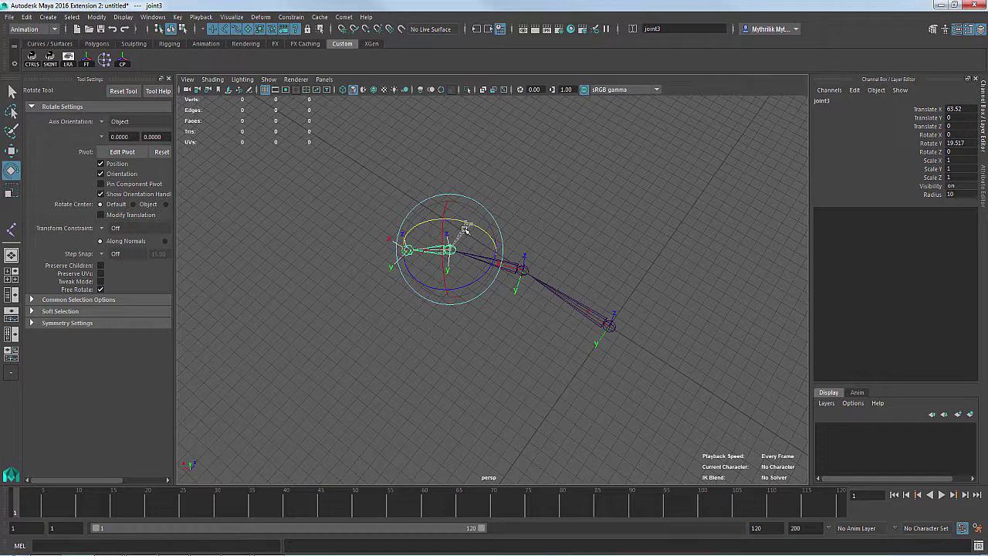
{"action": "left_click_drag", "start_coordinate": [668, 392], "coordinate": [379, 203]}
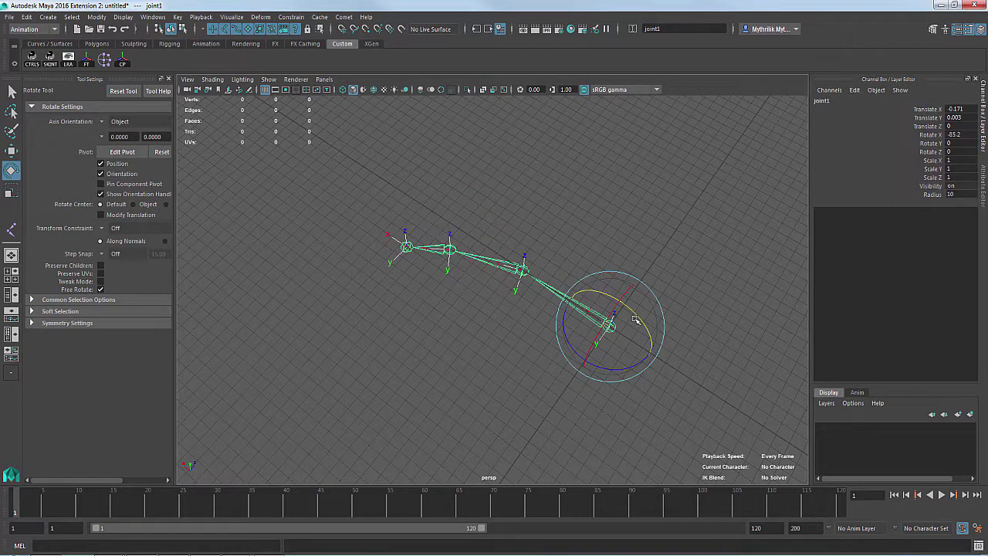
{"action": "left_click_drag", "start_coordinate": [626, 308], "coordinate": [316, 304]}
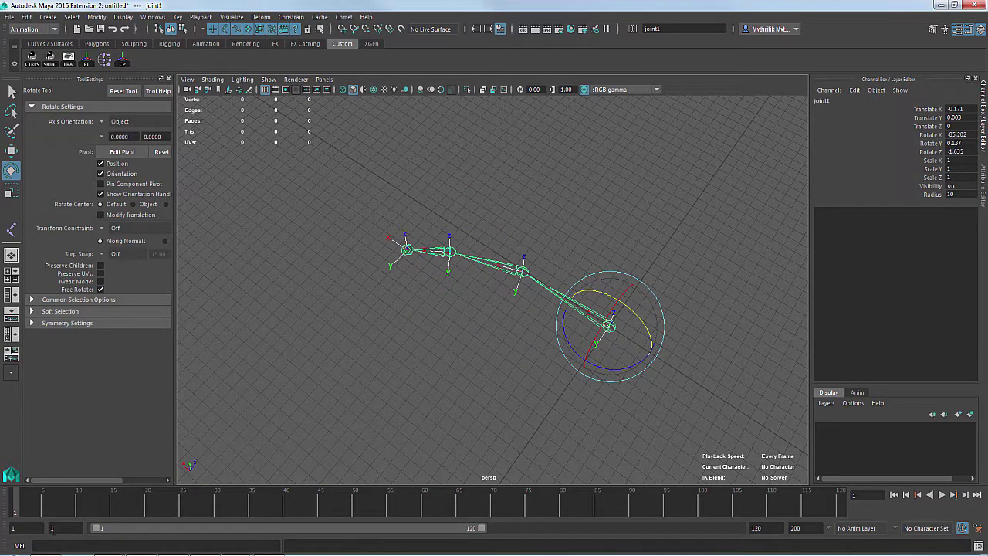
{"action": "key", "text": "ctrl+z"}
Open the Outliner, select joint1 to joint4 and try rotating all four joints together
{"action": "left_click", "coordinate": [153, 17]}
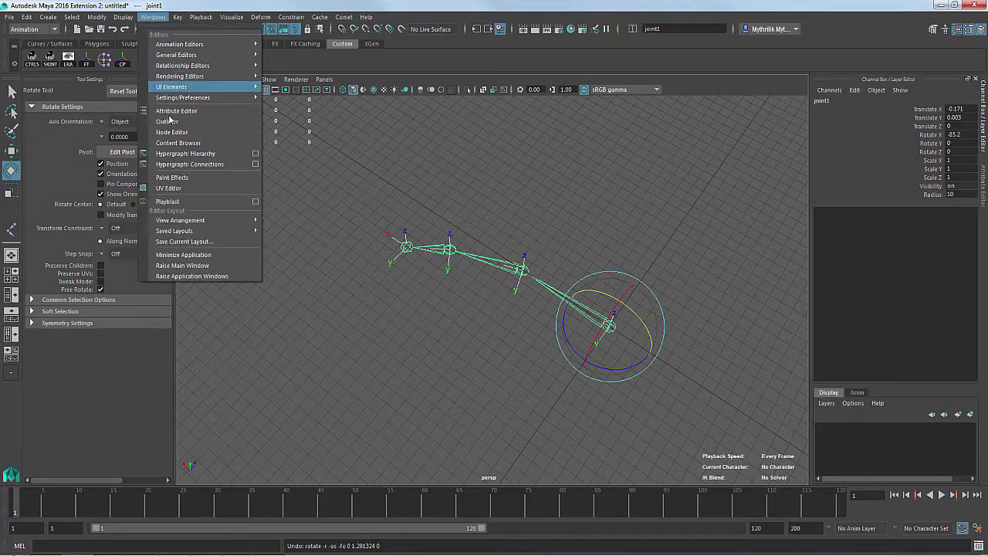
{"action": "left_click", "coordinate": [176, 123]}
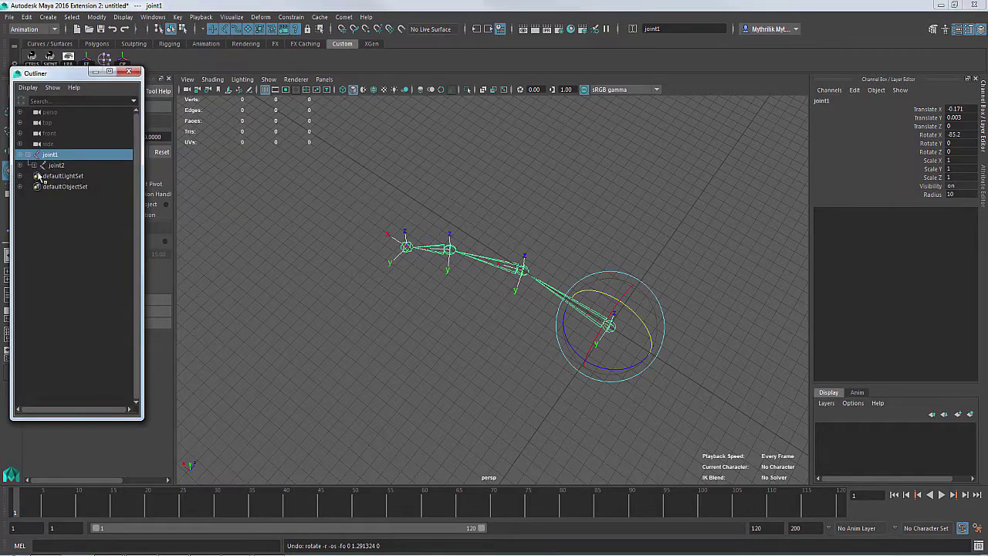
{"action": "left_click", "coordinate": [68, 186], "text": "shift"}
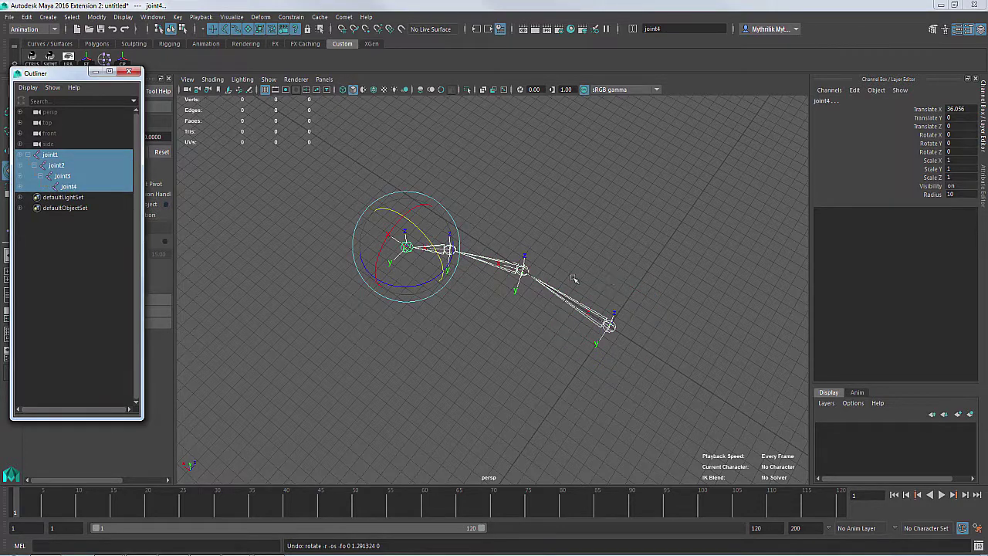
{"action": "left_click_drag", "start_coordinate": [428, 235], "coordinate": [395, 281]}
{"action": "key", "text": "ctrl+z"}
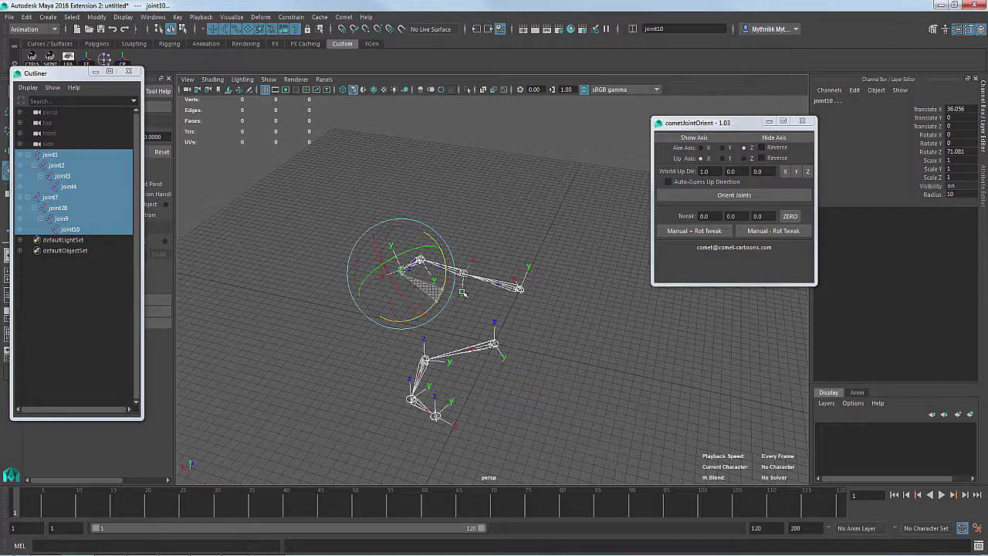
Rotate the selected joints of both example chains together to compare how they bend with different orientations
{"action": "left_click_drag", "start_coordinate": [527, 287], "coordinate": [522, 308]}
{"action": "left_click_drag", "start_coordinate": [522, 309], "coordinate": [484, 283], "text": "alt"}
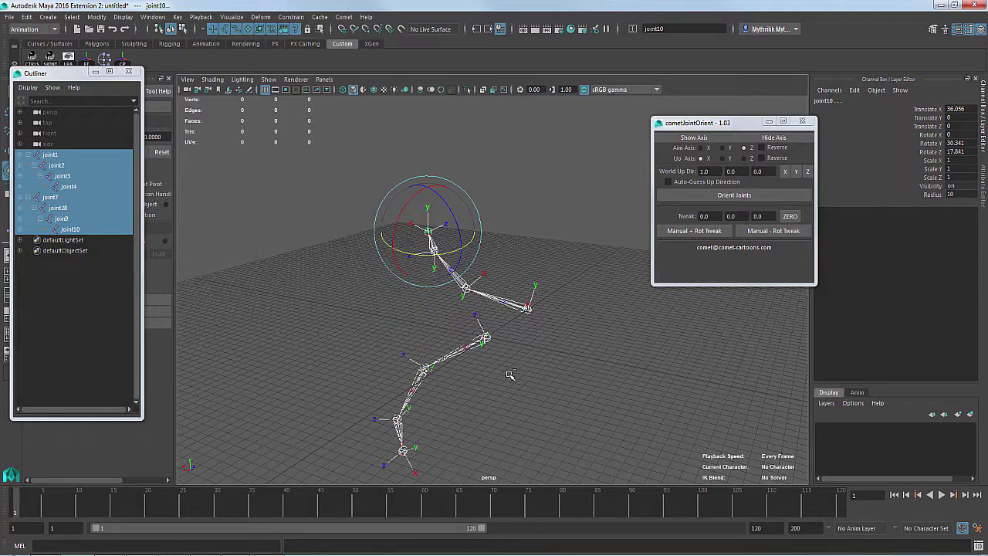
{"action": "left_click_drag", "start_coordinate": [516, 370], "coordinate": [506, 389], "text": "alt"}
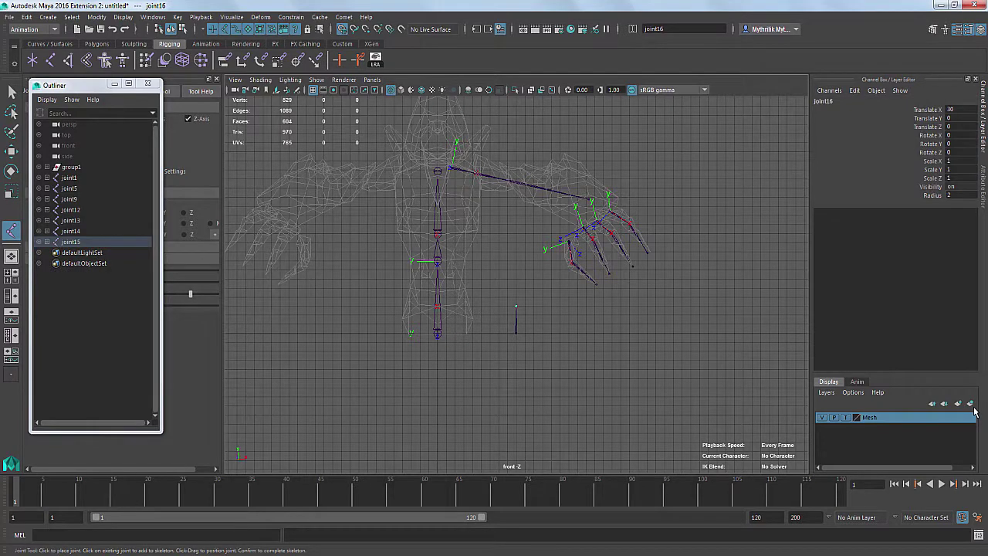
Leave the Joint tool and mirror the L_Clavicle01 arm chain to the other side of the body
{"action": "key", "text": "w"}
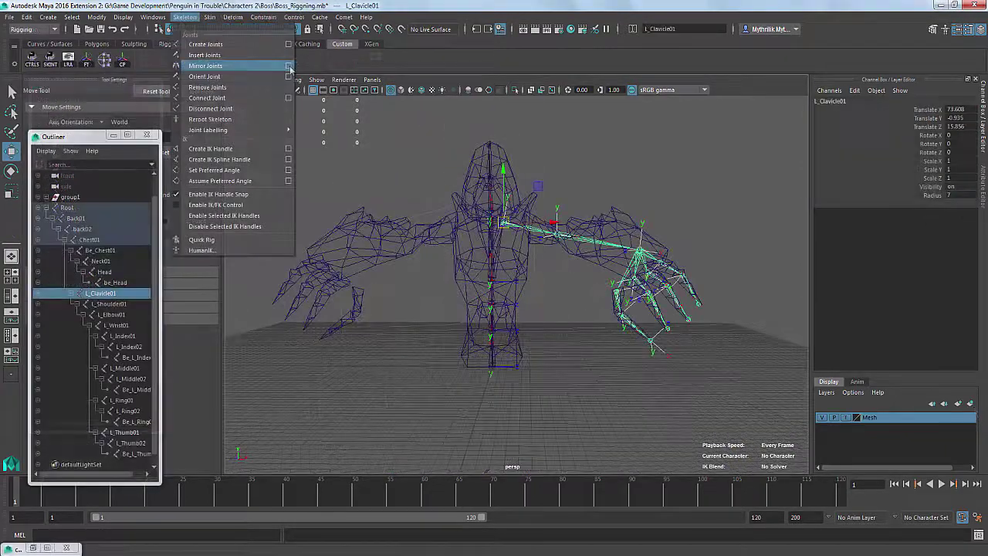
{"action": "left_click", "coordinate": [283, 66]}
{"action": "left_click", "coordinate": [186, 343]}
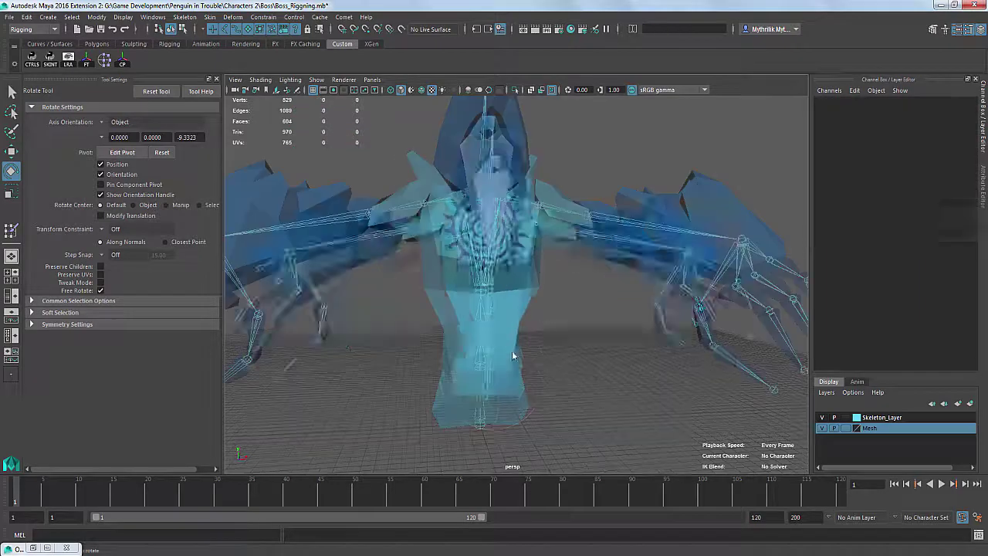
Convert the head's face selection on the Boss mesh and rotate the Neck01 joint to test the head's skinning
{"action": "right_click", "coordinate": [487, 302]}
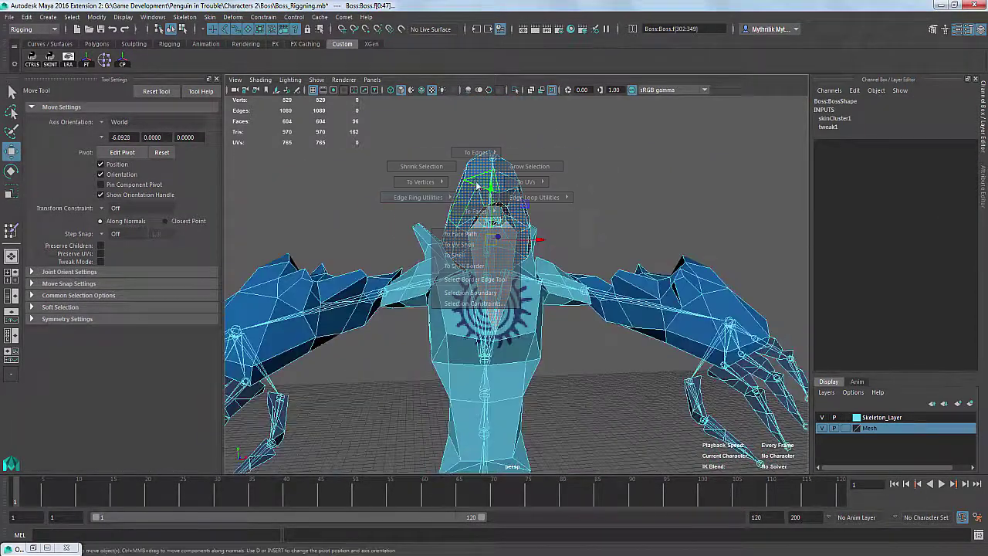
{"action": "mouse_move", "coordinate": [464, 210]}
{"action": "right_mouse_down", "text": "ctrl"}
{"action": "mouse_move", "coordinate": [432, 193]}
{"action": "mouse_move", "coordinate": [479, 249]}
{"action": "mouse_move", "coordinate": [441, 360]}
{"action": "right_mouse_up", "text": "ctrl"}
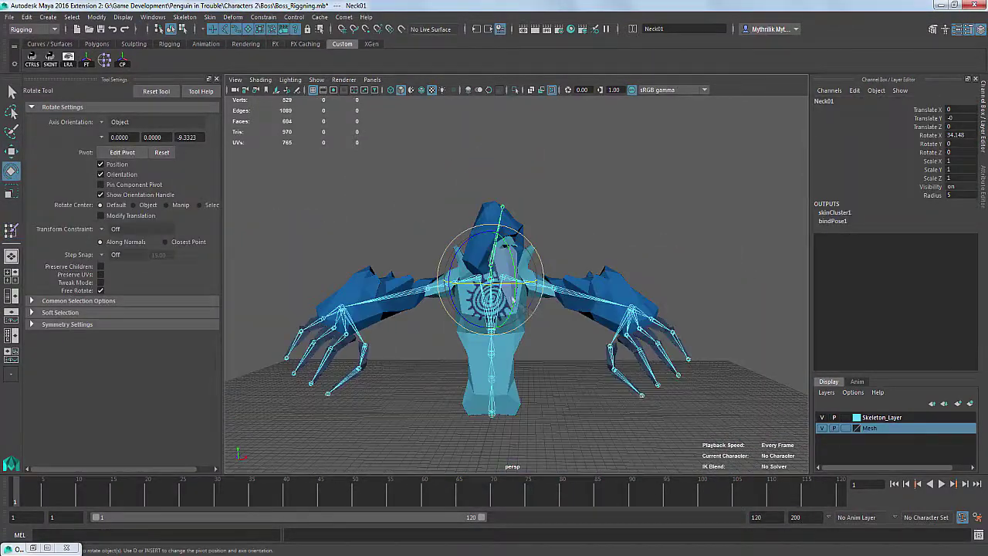
{"action": "left_click_drag", "start_coordinate": [501, 255], "coordinate": [492, 286]}
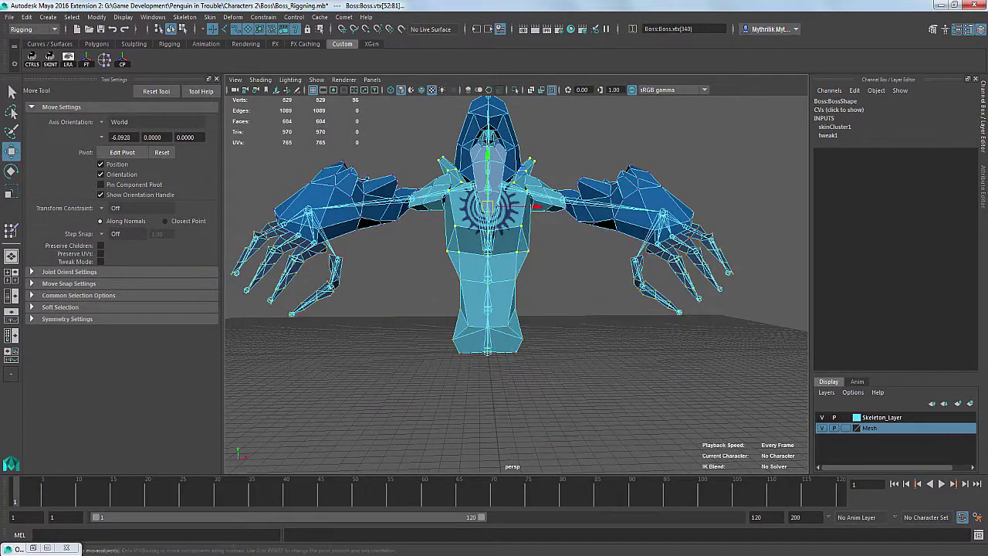
Open the Paint Skin Weights tool on the Boss mesh with the chest vertices selected and minimise the Outliner
{"action": "left_click", "coordinate": [33, 548]}
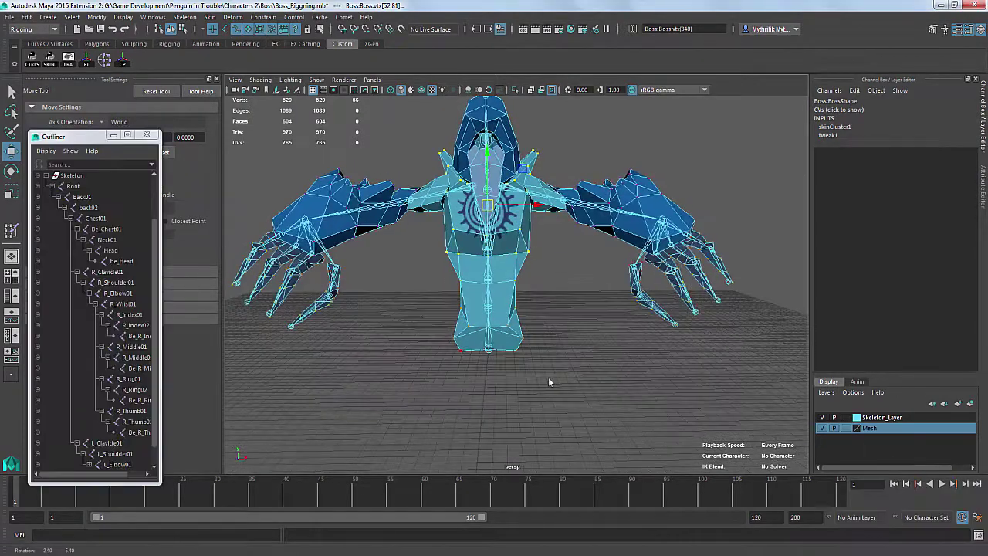
{"action": "mouse_move", "coordinate": [489, 231]}
{"action": "right_mouse_down"}
{"action": "mouse_move", "coordinate": [512, 465]}
{"action": "mouse_move", "coordinate": [540, 467]}
{"action": "mouse_move", "coordinate": [489, 226]}
{"action": "right_mouse_up"}
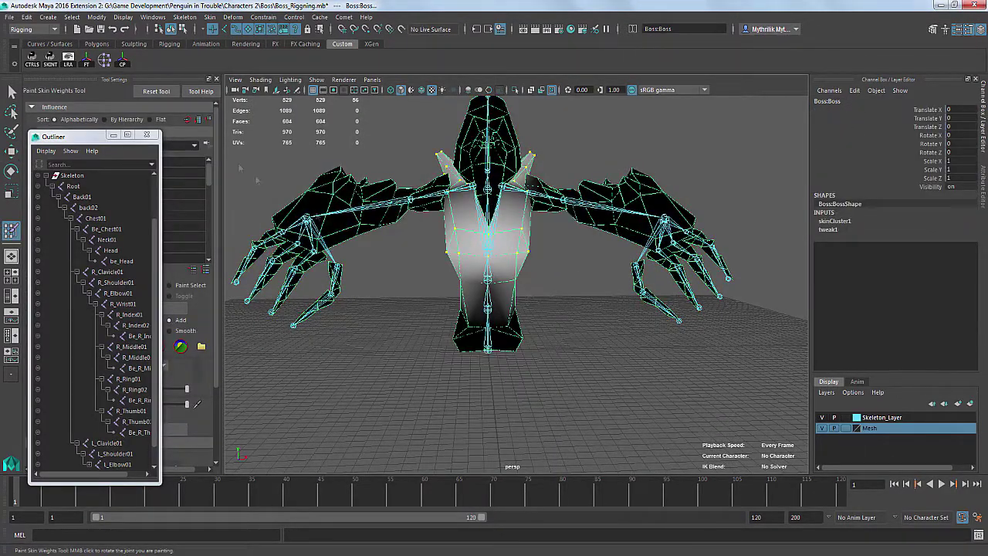
{"action": "left_click", "coordinate": [113, 135]}
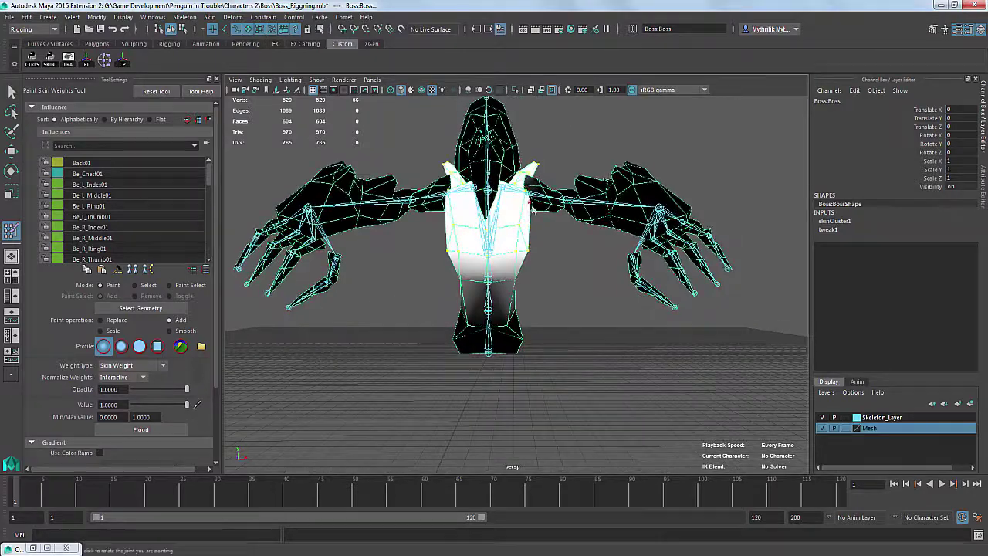
Leave weight painting and rotate the chest joint to check how the Boss mesh deforms
{"action": "key", "text": "e"}
{"action": "left_click_drag", "start_coordinate": [532, 203], "coordinate": [492, 221], "text": "alt"}
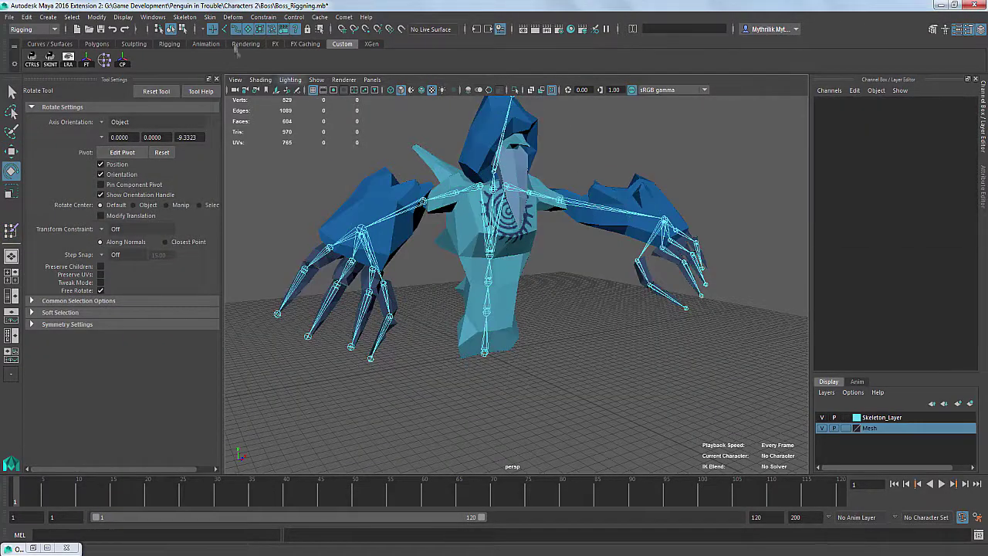
{"action": "left_click", "coordinate": [481, 260]}
{"action": "left_click_drag", "start_coordinate": [481, 260], "coordinate": [505, 271]}
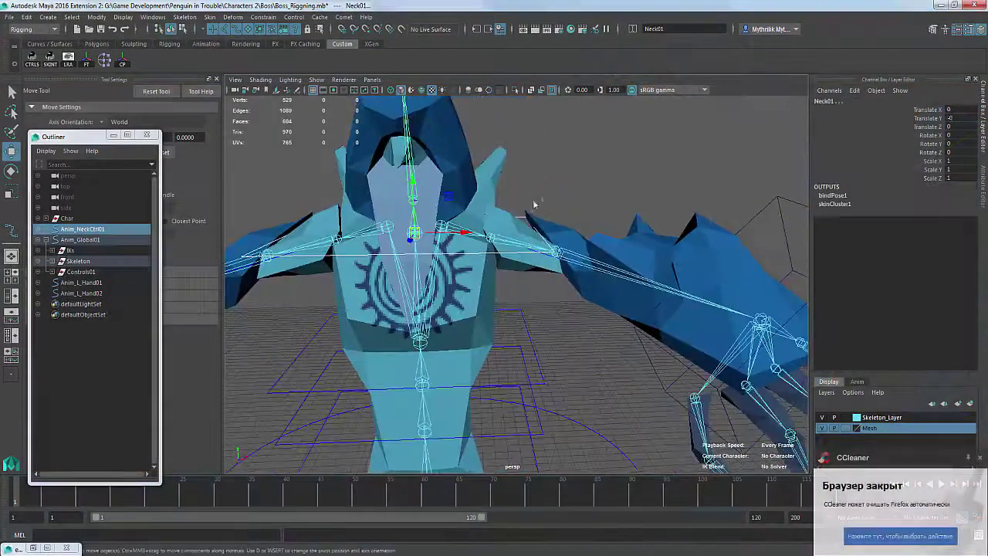
Orient-constrain the Neck01 joint to the Anim_NeckCtrl01 control with maintained offset on all axes
{"action": "left_click", "coordinate": [345, 17]}
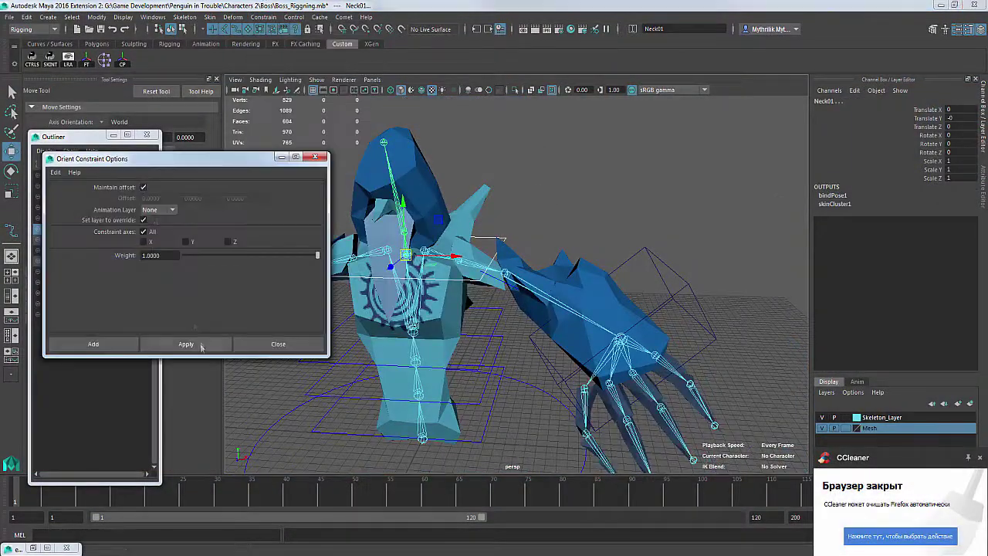
{"action": "left_click", "coordinate": [186, 344]}
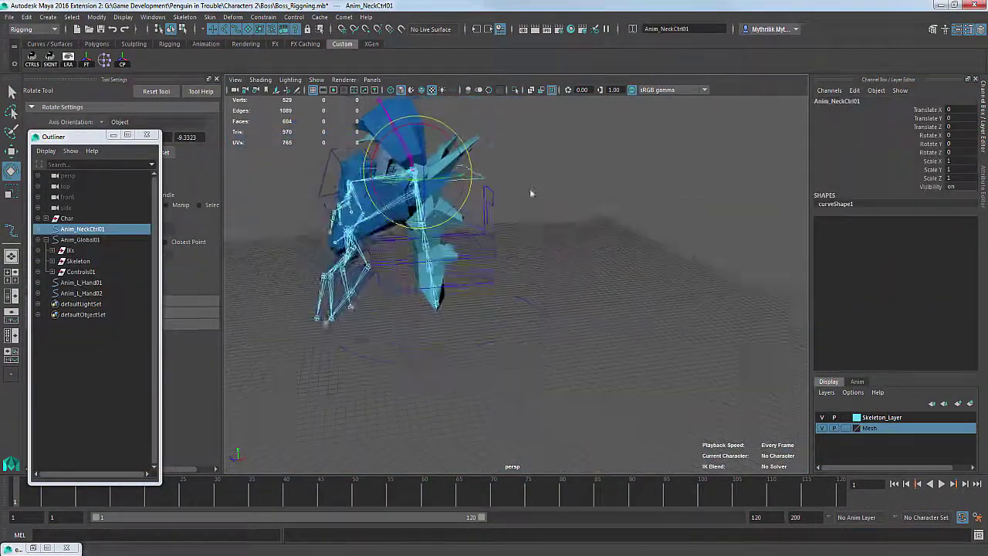
{"action": "left_click_drag", "start_coordinate": [433, 232], "coordinate": [506, 236], "text": "alt"}
{"action": "left_click", "coordinate": [506, 235], "text": "shift"}
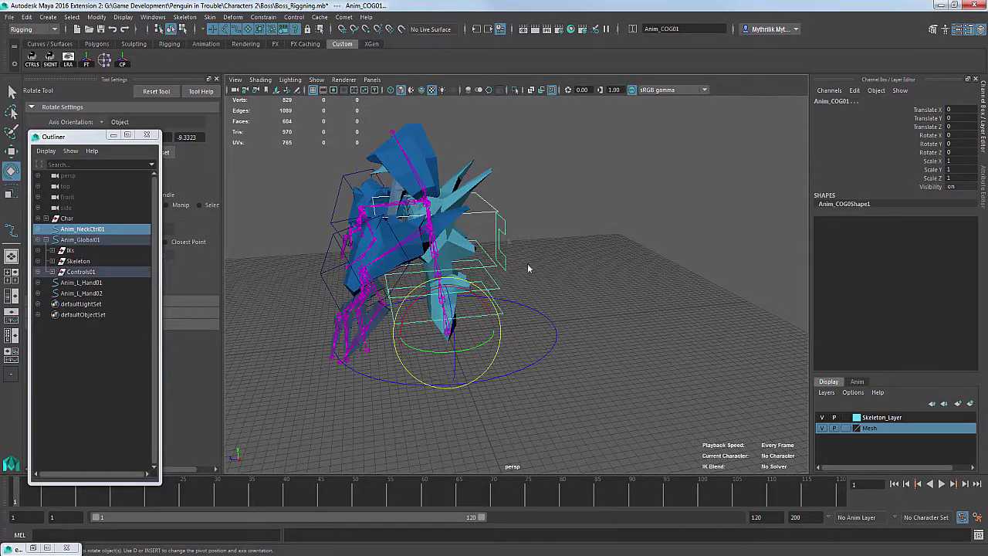
Parent the Anim_NeckCtrl01 control under Anim_ChestCtrl01 and clear the selection
{"action": "left_click", "coordinate": [527, 264]}
{"action": "left_click", "coordinate": [492, 214]}
{"action": "left_click_drag", "start_coordinate": [552, 259], "coordinate": [521, 221], "text": "alt"}
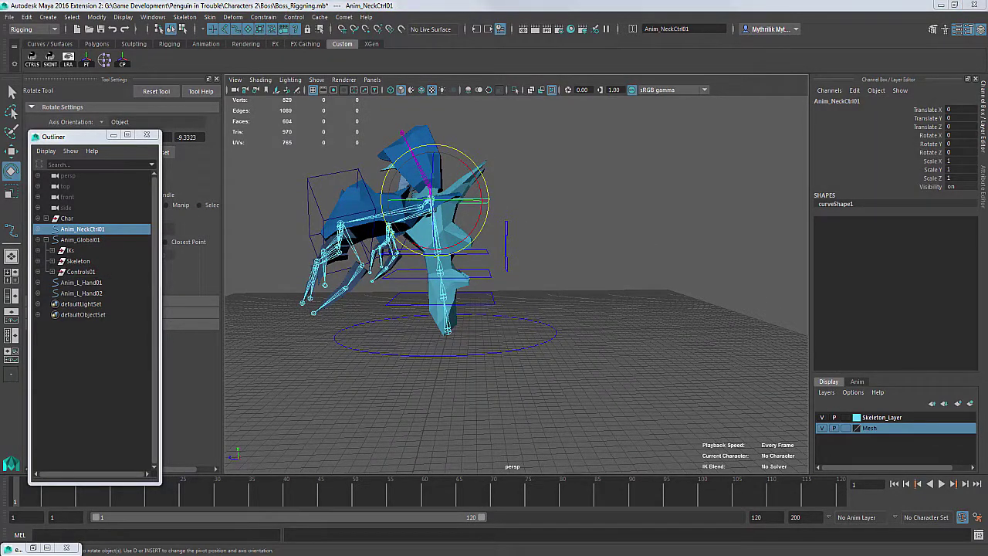
{"action": "left_click", "coordinate": [476, 255]}
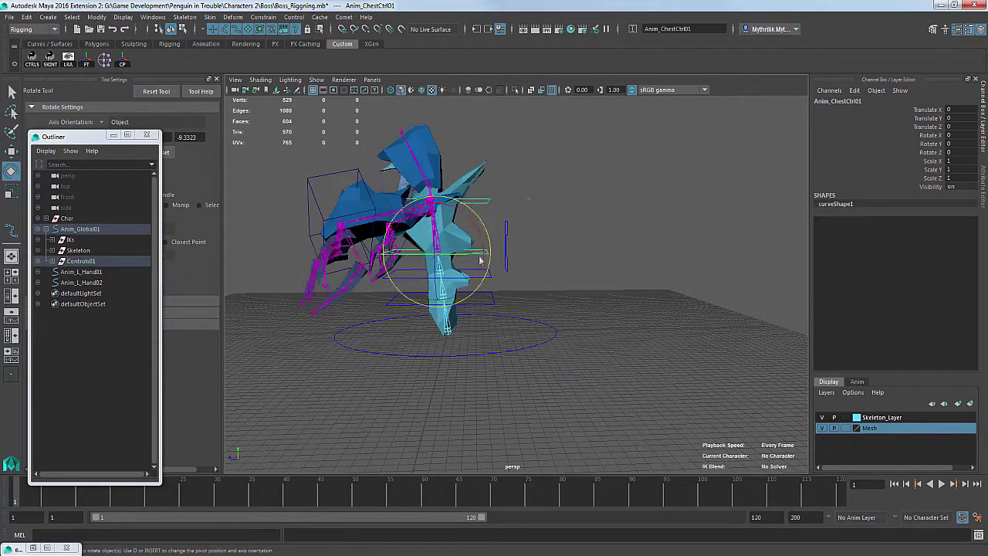
{"action": "left_click_drag", "start_coordinate": [480, 261], "coordinate": [543, 389], "text": "alt"}
{"action": "left_click", "coordinate": [589, 390]}
{"action": "scroll", "coordinate": [571, 398], "scroll_direction": "down", "scroll_amount": 3}
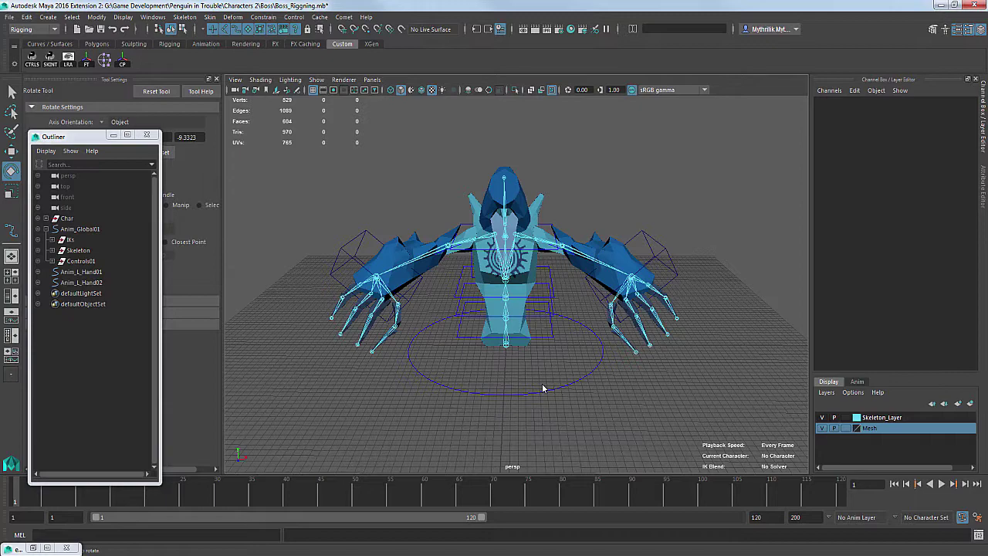
{"action": "mouse_move", "coordinate": [463, 387]}
{"action": "left_mouse_down", "text": "alt"}
{"action": "mouse_move", "coordinate": [456, 337]}
{"action": "mouse_move", "coordinate": [458, 392]}
{"action": "left_mouse_up", "text": "alt"}
{"action": "left_click", "coordinate": [653, 245]}
{"action": "left_click", "coordinate": [344, 243], "text": "shift"}
{"action": "key", "text": "w"}
{"action": "left_click", "coordinate": [326, 203]}
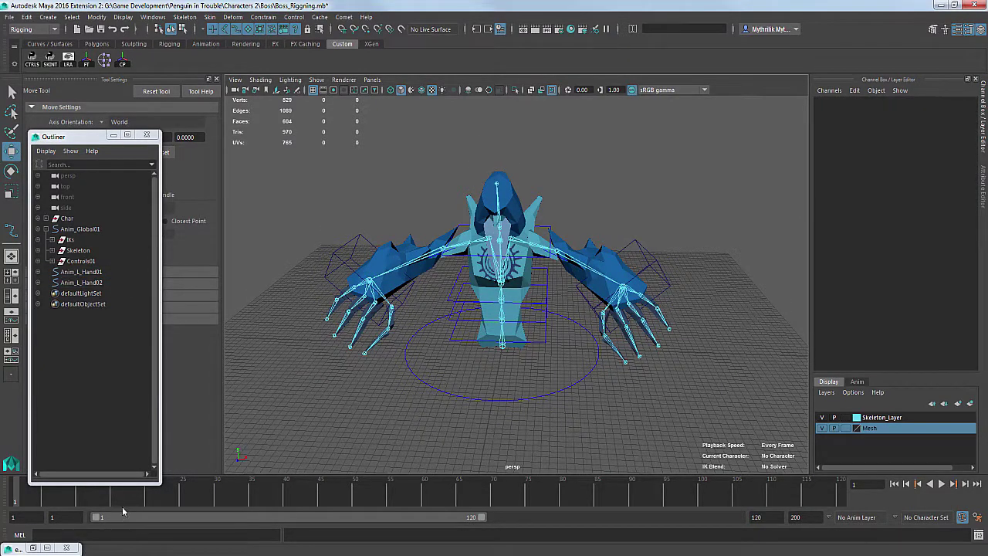
Try to point-constrain the IK_R_Hand handle to the Anim_L_Hand01 control
{"action": "left_click", "coordinate": [72, 275]}
{"action": "left_click", "coordinate": [52, 240]}
{"action": "left_click", "coordinate": [84, 252]}
{"action": "left_click", "coordinate": [82, 292]}
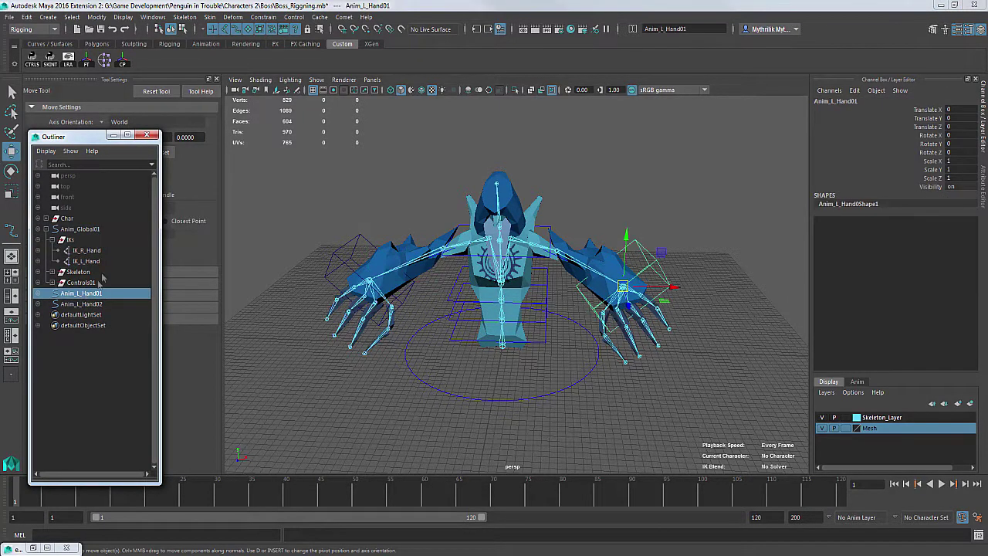
{"action": "left_click", "coordinate": [89, 251], "text": "ctrl"}
{"action": "mouse_move", "coordinate": [312, 394]}
{"action": "left_mouse_down", "text": "alt"}
{"action": "mouse_move", "coordinate": [341, 412]}
{"action": "mouse_move", "coordinate": [313, 384]}
{"action": "left_mouse_up", "text": "alt"}
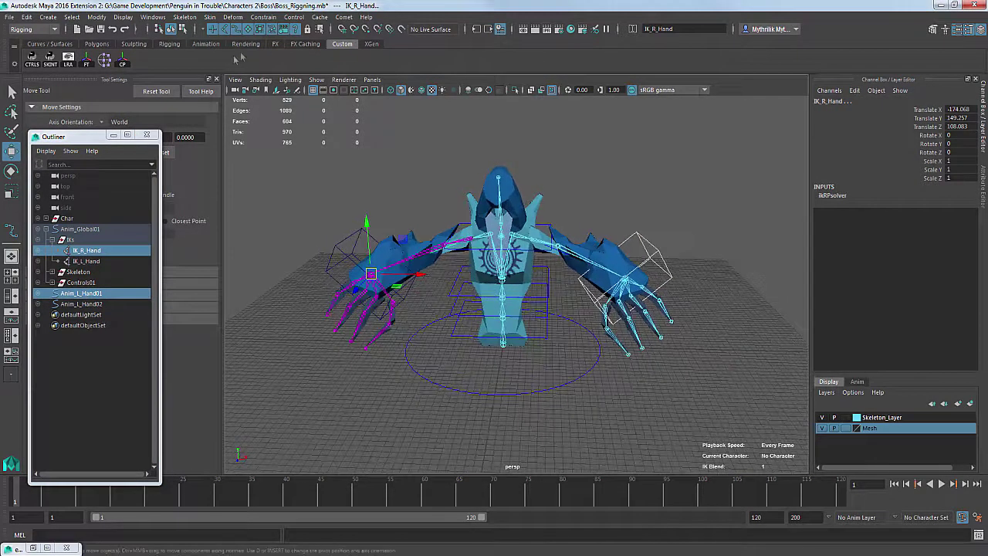
{"action": "left_click", "coordinate": [262, 17]}
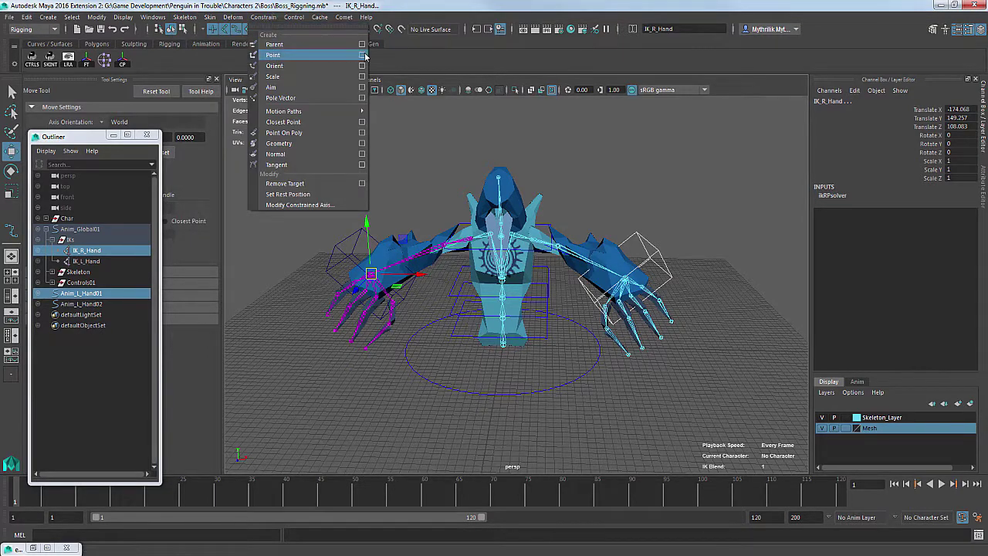
{"action": "left_click", "coordinate": [366, 56]}
{"action": "left_click", "coordinate": [188, 344]}
{"action": "left_click", "coordinate": [281, 157]}
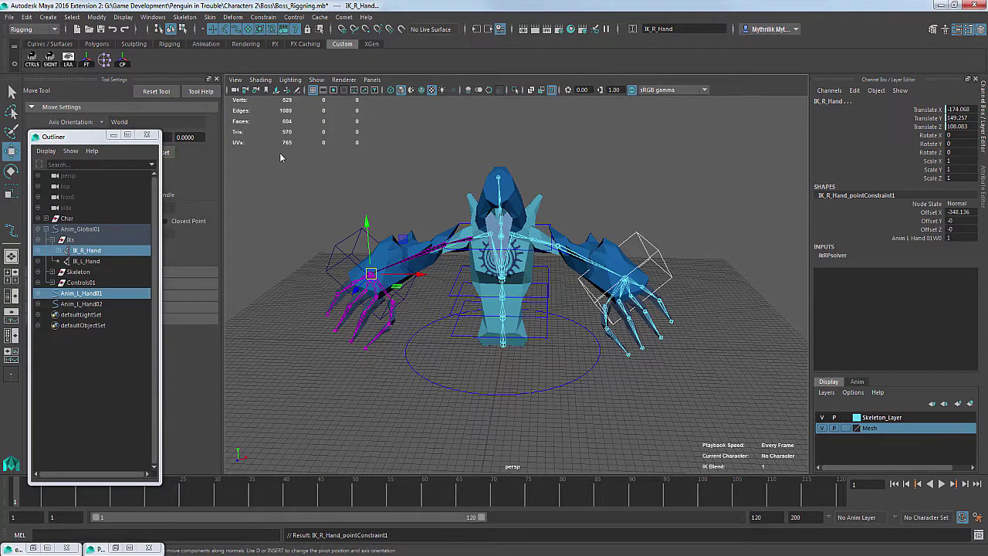
Undo the point constraint between IK_R_Hand and Anim_L_Hand01
{"action": "key", "text": "ctrl+z"}
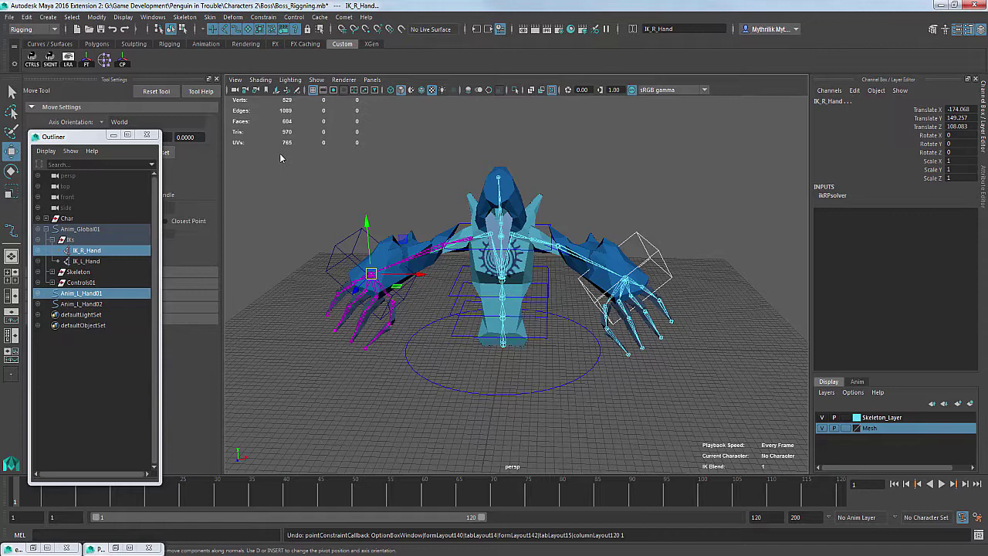
{"action": "key", "text": "ctrl+z"}
{"action": "key", "text": "ctrl+z"}
Rename the Anim_L_Hand02 control to Anim_R_Hand02 and point-constrain the IK_R_Hand handle to it
{"action": "left_click", "coordinate": [329, 260]}
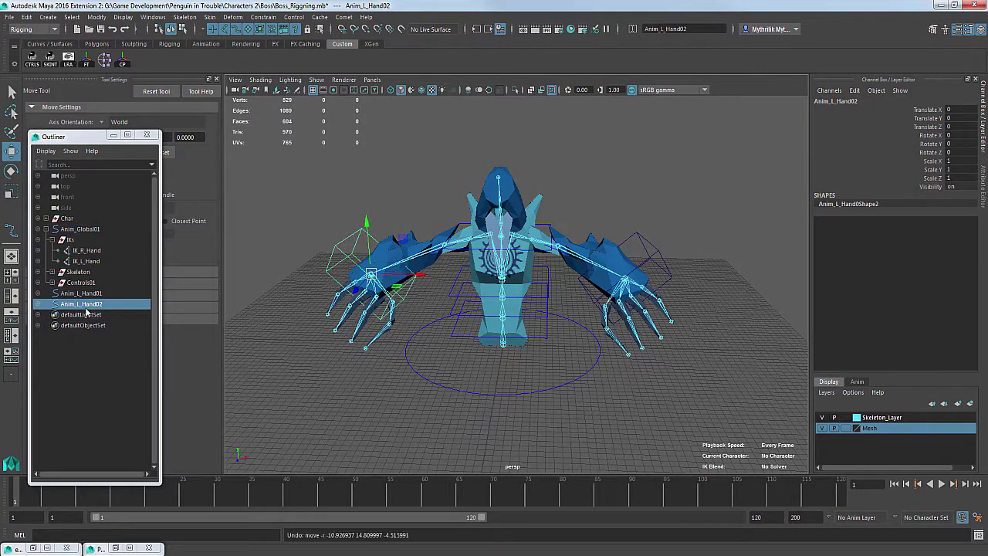
{"action": "double_click", "coordinate": [85, 305]}
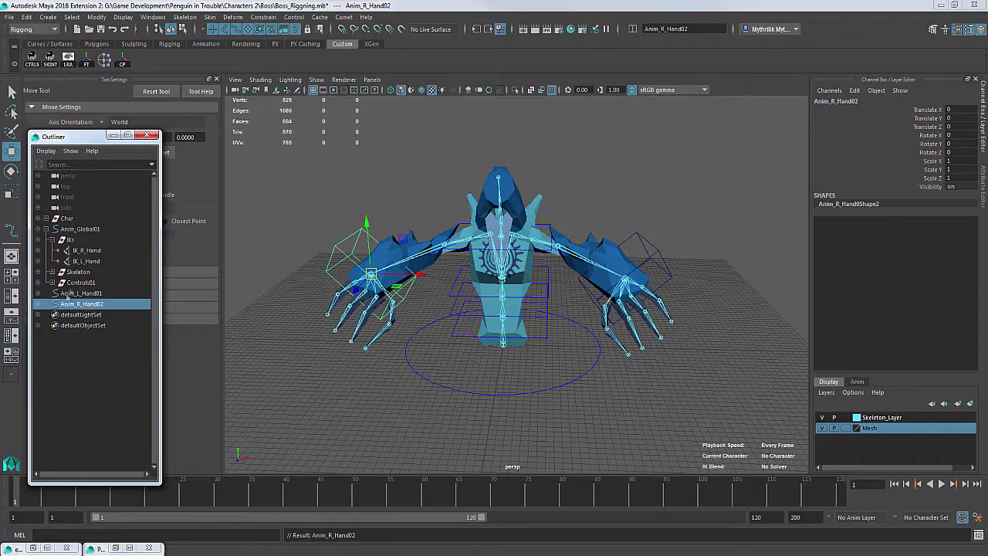
{"action": "left_click", "coordinate": [87, 251], "text": "ctrl"}
{"action": "left_click", "coordinate": [185, 17]}
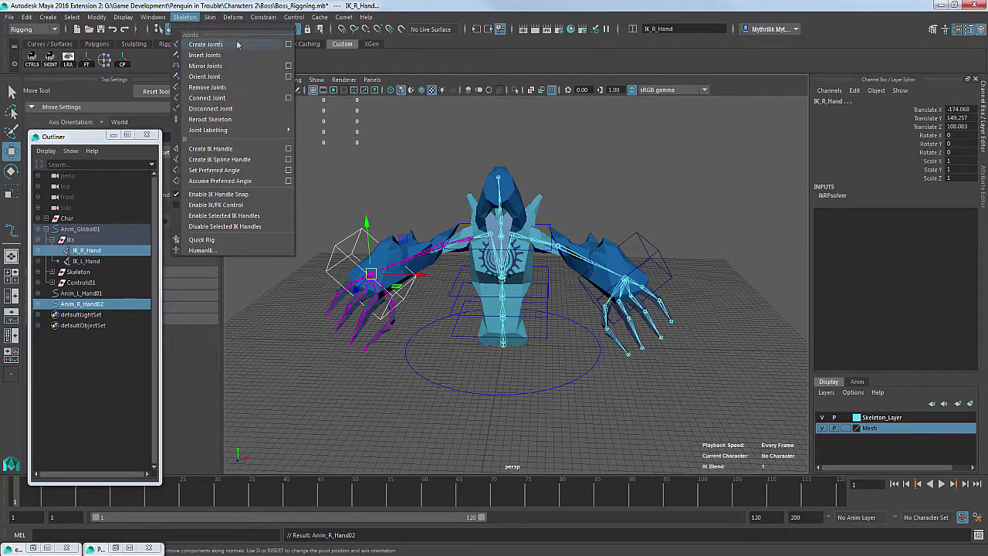
{"action": "mouse_move", "coordinate": [271, 17]}
{"action": "left_click", "coordinate": [324, 57]}
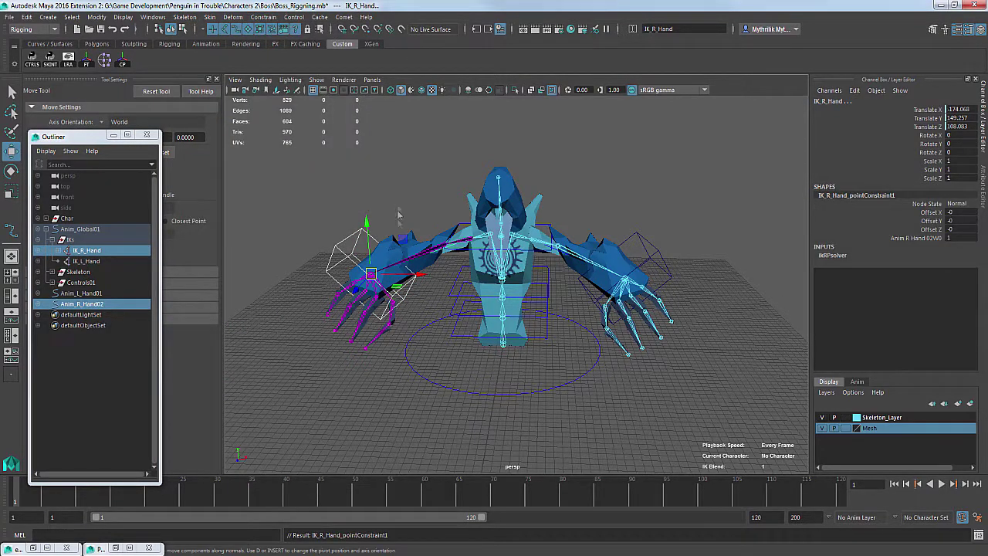
{"action": "left_click", "coordinate": [398, 208]}
Move the Anim_R_Hand02 control to test the right arm's IK, and undo the move
{"action": "left_click", "coordinate": [347, 246]}
{"action": "mouse_move", "coordinate": [371, 274]}
{"action": "left_mouse_down"}
{"action": "mouse_move", "coordinate": [386, 226]}
{"action": "mouse_move", "coordinate": [390, 276]}
{"action": "mouse_move", "coordinate": [394, 269]}
{"action": "mouse_move", "coordinate": [383, 272]}
{"action": "left_mouse_up"}
{"action": "key", "text": "ctrl+z"}
Point-constrain the IK_L_Hand handle to the Anim_L_Hand01 control
{"action": "left_click", "coordinate": [658, 250]}
{"action": "left_click", "coordinate": [659, 256]}
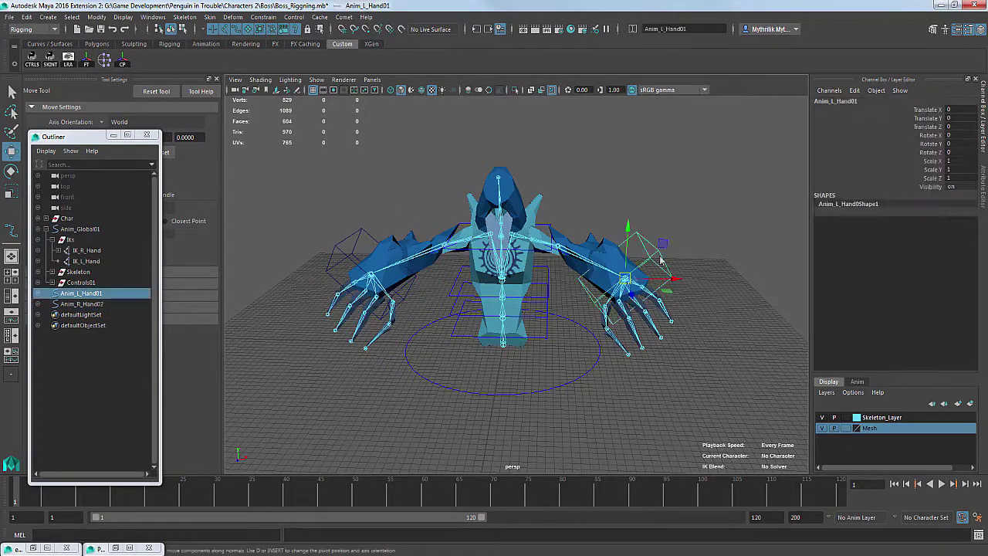
{"action": "left_click", "coordinate": [83, 262], "text": "ctrl"}
{"action": "left_click", "coordinate": [213, 17]}
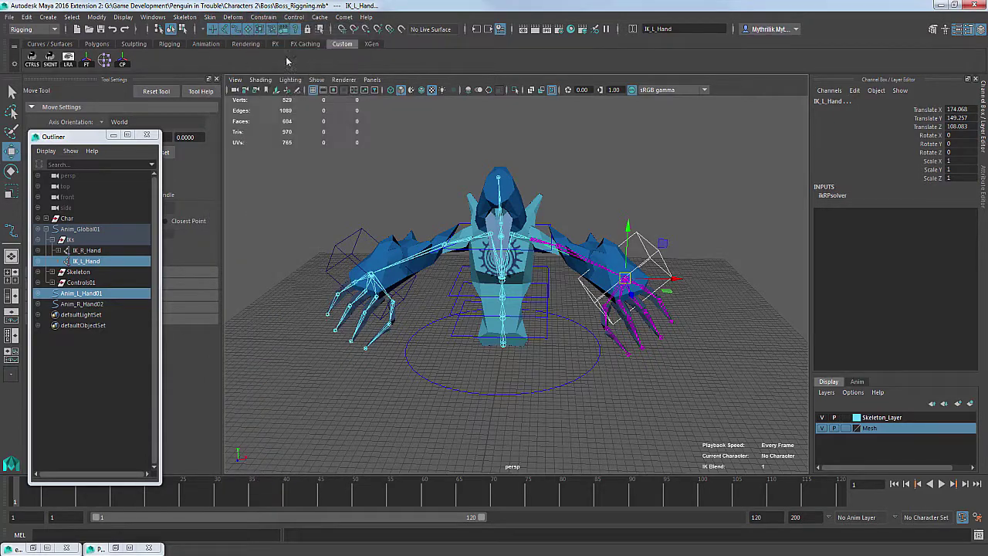
Move the Anim_L_Hand01 control to test the left arm's IK, and undo the move
{"action": "left_click", "coordinate": [643, 280]}
{"action": "middle_click_drag", "start_coordinate": [641, 277], "coordinate": [615, 259]}
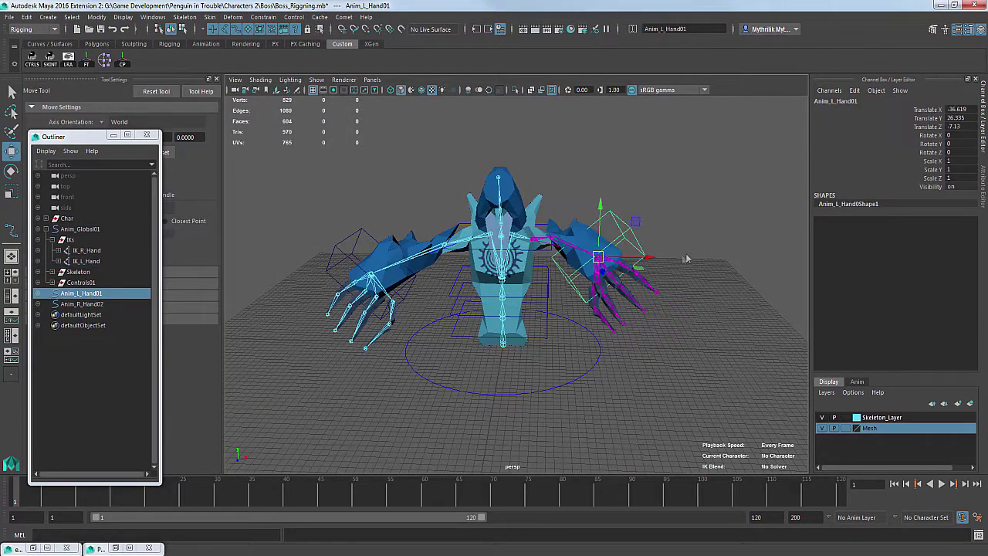
{"action": "left_click_drag", "start_coordinate": [687, 258], "coordinate": [347, 104], "text": "alt"}
{"action": "key", "text": "ctrl+z"}
Duplicate both hand controls, raised about 162.7 units above the originals, and delete the left hand's copy
{"action": "left_click", "coordinate": [326, 243], "text": "shift"}
{"action": "key", "text": "ctrl+d"}
{"action": "left_click", "coordinate": [417, 171]}
{"action": "left_click", "coordinate": [392, 166]}
{"action": "left_click", "coordinate": [440, 171]}
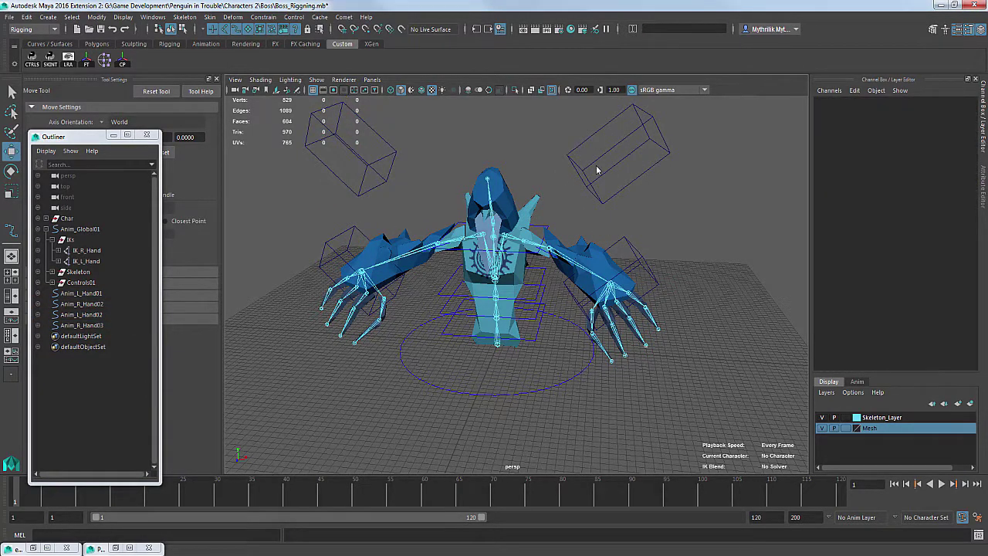
{"action": "left_click", "coordinate": [597, 170]}
{"action": "key", "text": "Delete"}
Snap the Anim_R_Hand03 control copy onto the right elbow joint
{"action": "left_click", "coordinate": [370, 182]}
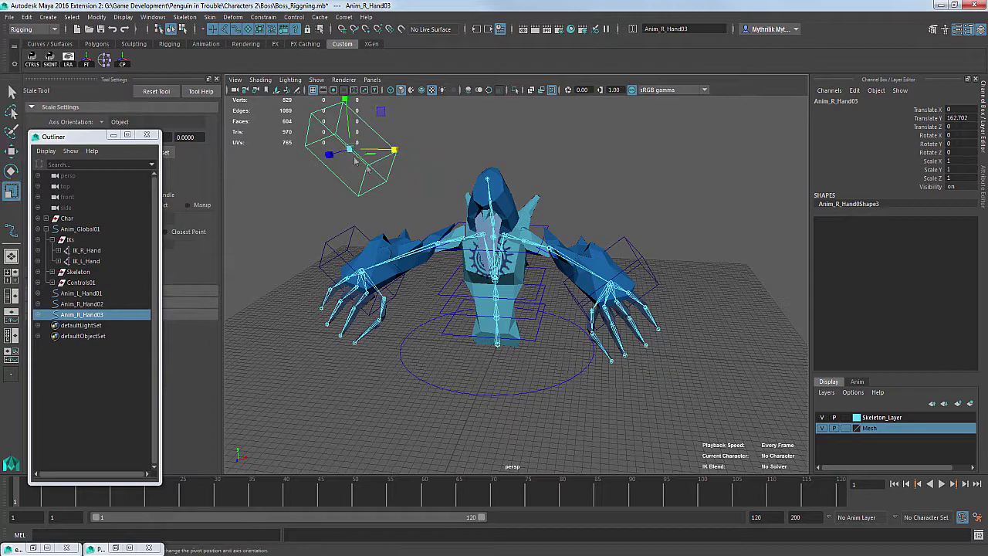
{"action": "mouse_move", "coordinate": [345, 101]}
{"action": "left_mouse_down"}
{"action": "mouse_move", "coordinate": [347, 127]}
{"action": "mouse_move", "coordinate": [346, 115]}
{"action": "left_mouse_up"}
{"action": "key", "text": "ctrl+z"}
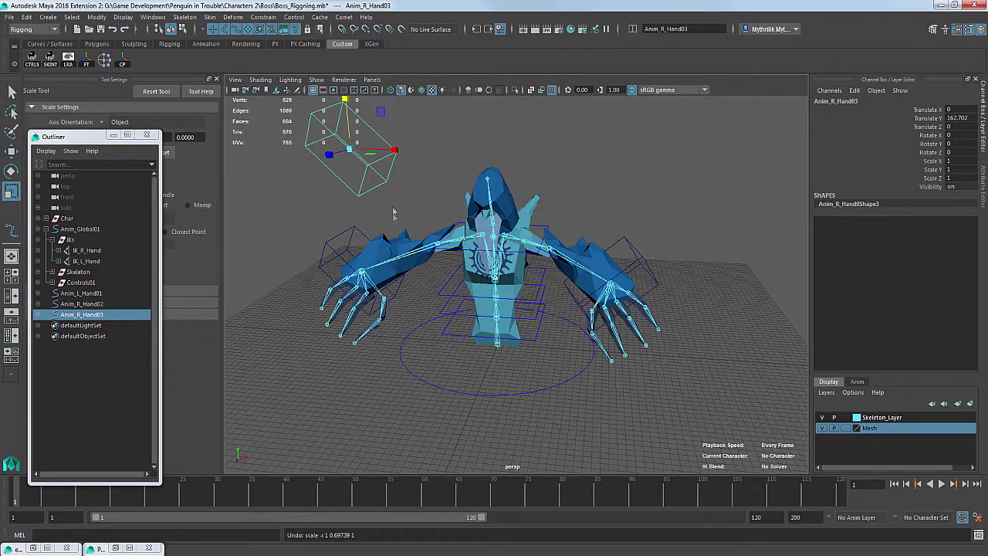
{"action": "key", "text": "w"}
{"action": "key", "text": "v"}
{"action": "left_click_drag", "start_coordinate": [349, 149], "coordinate": [440, 247]}
{"action": "scroll", "coordinate": [437, 249], "scroll_direction": "up", "scroll_amount": 6}
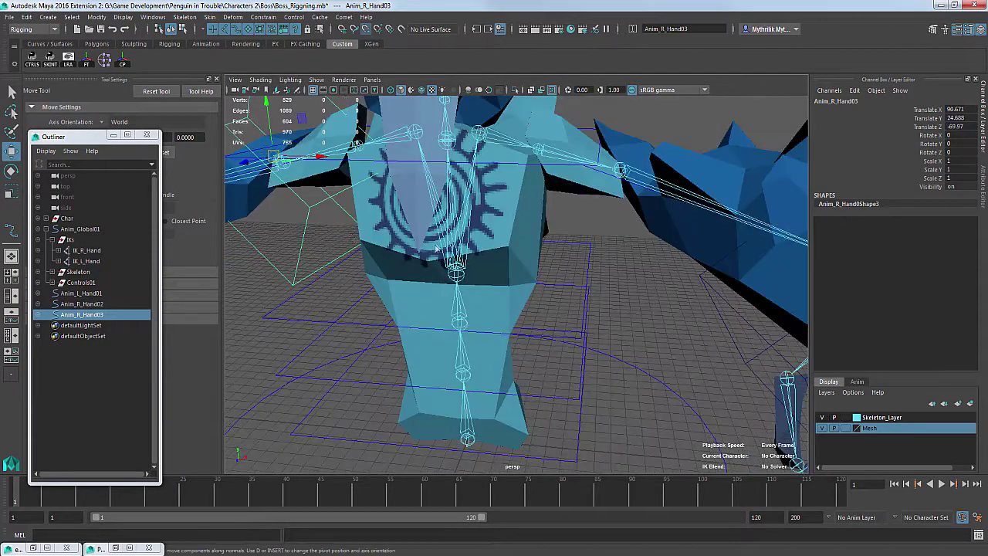
{"action": "scroll", "coordinate": [436, 249], "scroll_direction": "down", "scroll_amount": 2}
{"action": "scroll", "coordinate": [464, 263], "scroll_direction": "down", "scroll_amount": 6}
Scale the Anim_R_Hand03 copy uniformly to about 0.459 and rotate it at the right elbow
{"action": "key", "text": "r"}
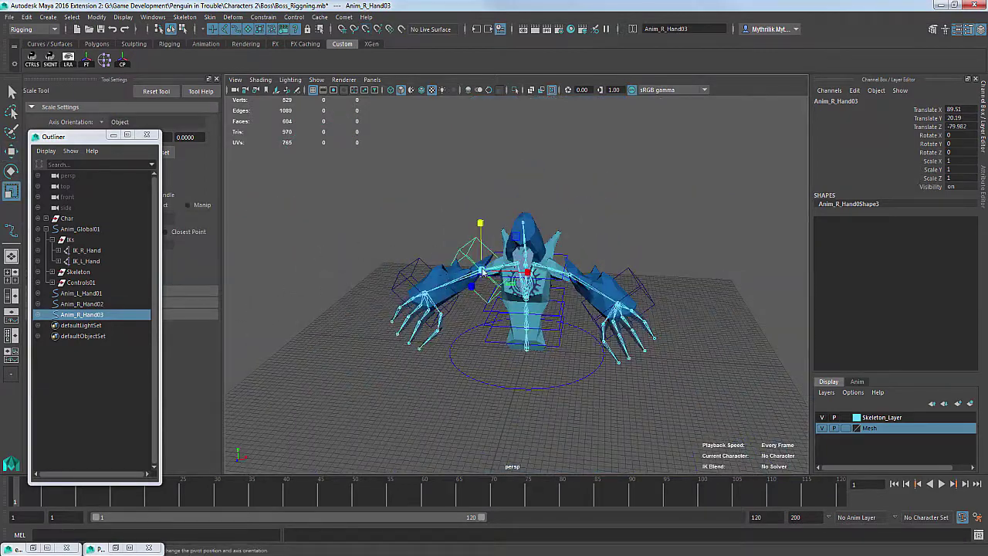
{"action": "left_click_drag", "start_coordinate": [483, 270], "coordinate": [461, 272]}
{"action": "key", "text": "e"}
{"action": "scroll", "coordinate": [462, 266], "scroll_direction": "up", "scroll_amount": 3}
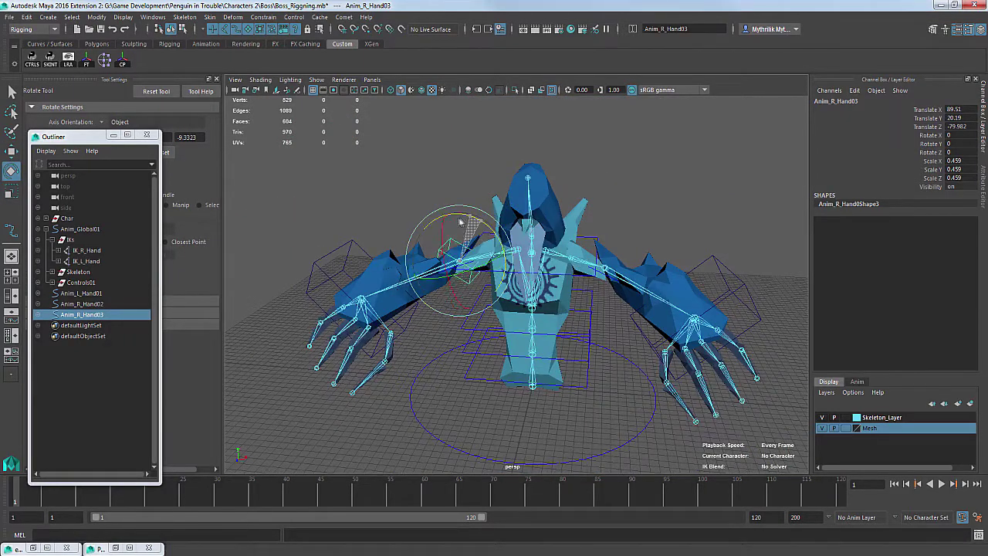
{"action": "mouse_move", "coordinate": [459, 222]}
{"action": "left_mouse_down"}
{"action": "mouse_move", "coordinate": [454, 245]}
{"action": "mouse_move", "coordinate": [453, 225]}
{"action": "left_mouse_up"}
Freeze the transformations of the Anim_R_Hand03 elbow control and delete it
{"action": "left_click", "coordinate": [90, 61]}
{"action": "left_click_drag", "start_coordinate": [376, 207], "coordinate": [687, 297], "text": "alt"}
{"action": "left_click_drag", "start_coordinate": [596, 305], "coordinate": [614, 302]}
{"action": "left_click_drag", "start_coordinate": [603, 298], "coordinate": [360, 292], "text": "alt"}
{"action": "key", "text": "Delete"}
{"action": "scroll", "coordinate": [439, 269], "scroll_direction": "down", "scroll_amount": 5}
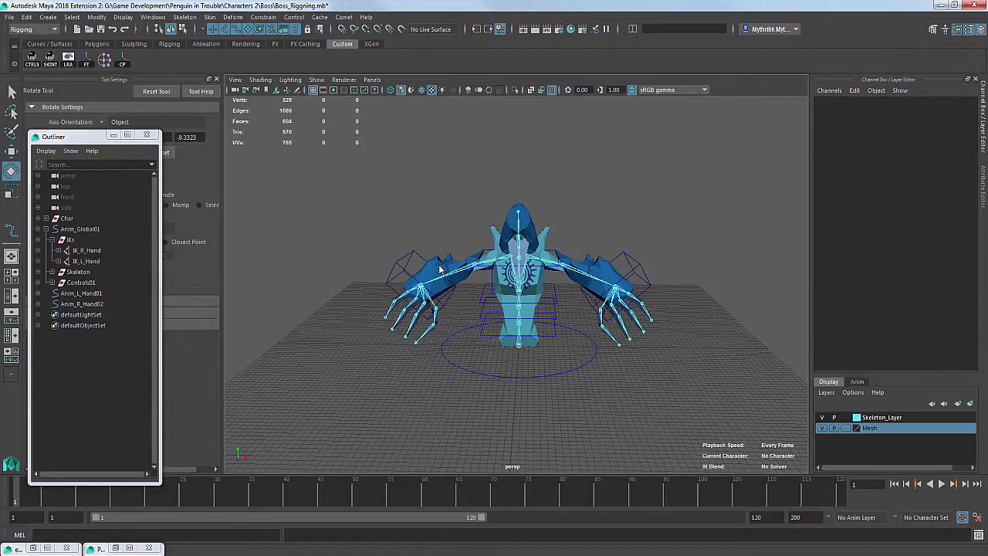
{"action": "scroll", "coordinate": [441, 270], "scroll_direction": "up", "scroll_amount": 4}
{"action": "left_click_drag", "start_coordinate": [509, 323], "coordinate": [432, 320], "text": "alt"}
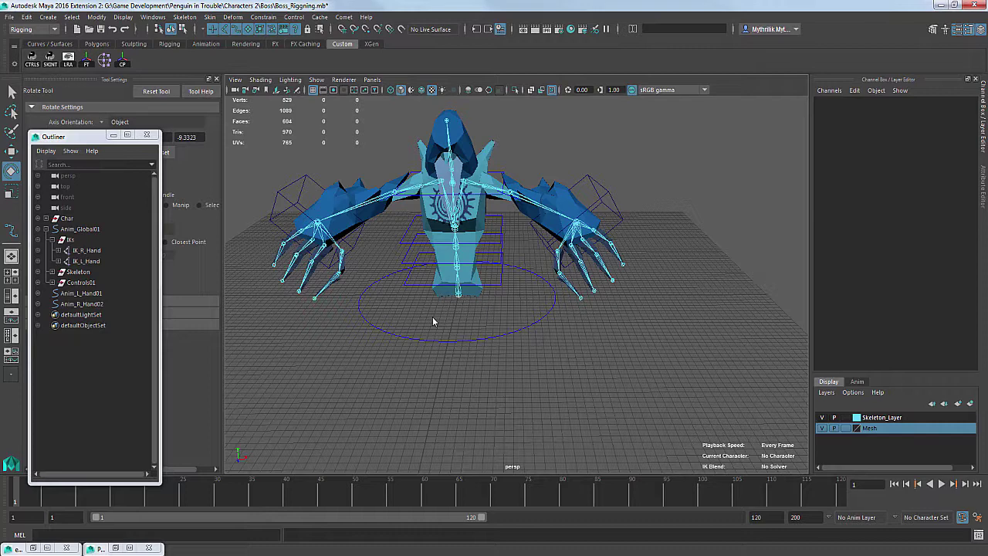
Minimise the Outliner and close the Point Constraint Options window
{"action": "left_click", "coordinate": [87, 45]}
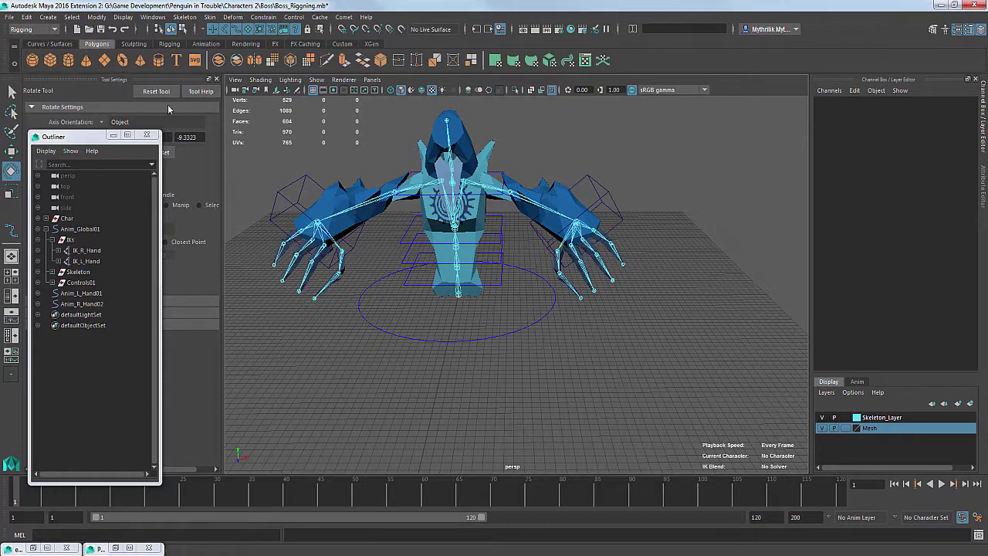
{"action": "left_click", "coordinate": [113, 135]}
{"action": "left_click", "coordinate": [116, 547]}
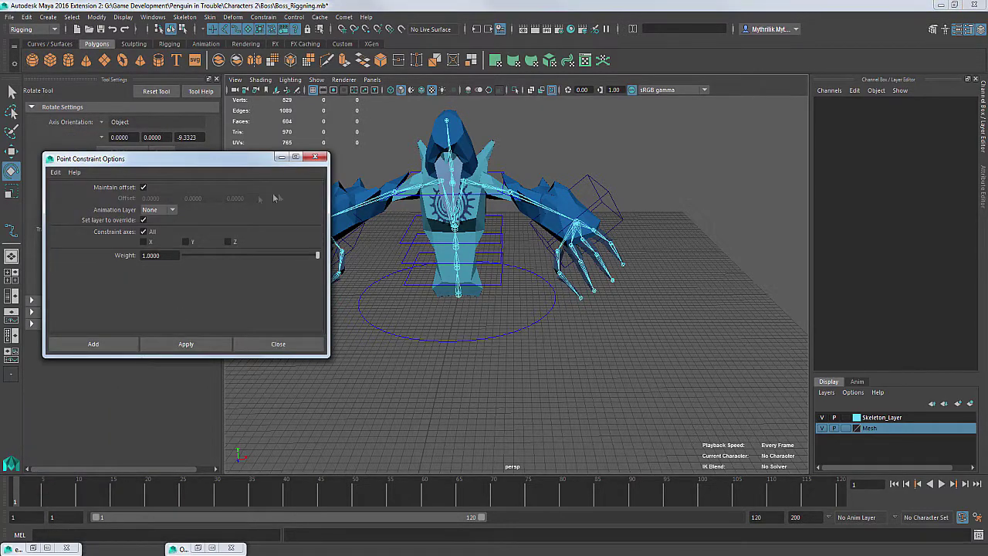
{"action": "left_click", "coordinate": [314, 157]}
Create a Cross-shaped control at the origin with the ek_Control_Creation script and restore the Outliner
{"action": "left_click", "coordinate": [32, 548]}
{"action": "left_click", "coordinate": [689, 199]}
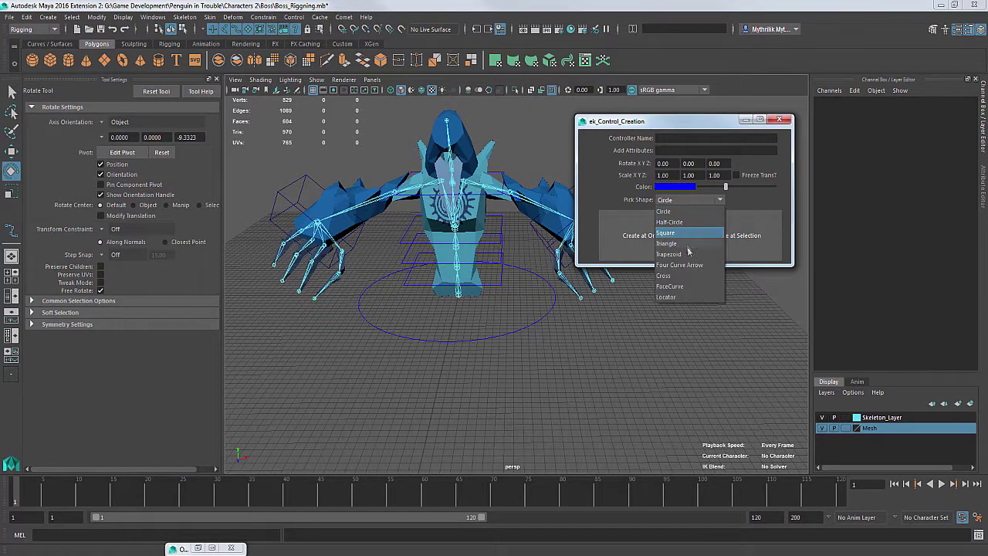
{"action": "left_click", "coordinate": [678, 275]}
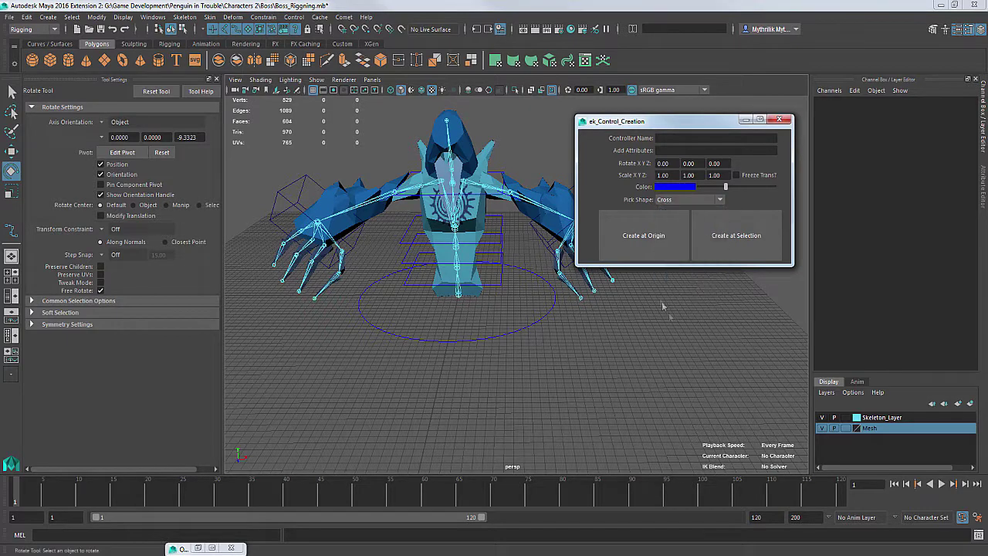
{"action": "left_click", "coordinate": [638, 244]}
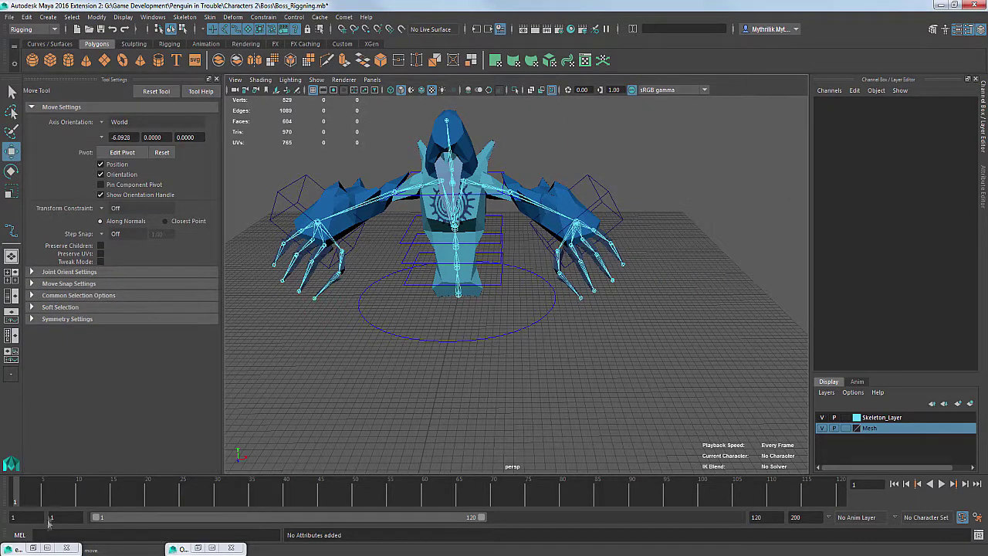
{"action": "left_click", "coordinate": [33, 548]}
{"action": "left_click", "coordinate": [198, 548]}
{"action": "left_click", "coordinate": [744, 119]}
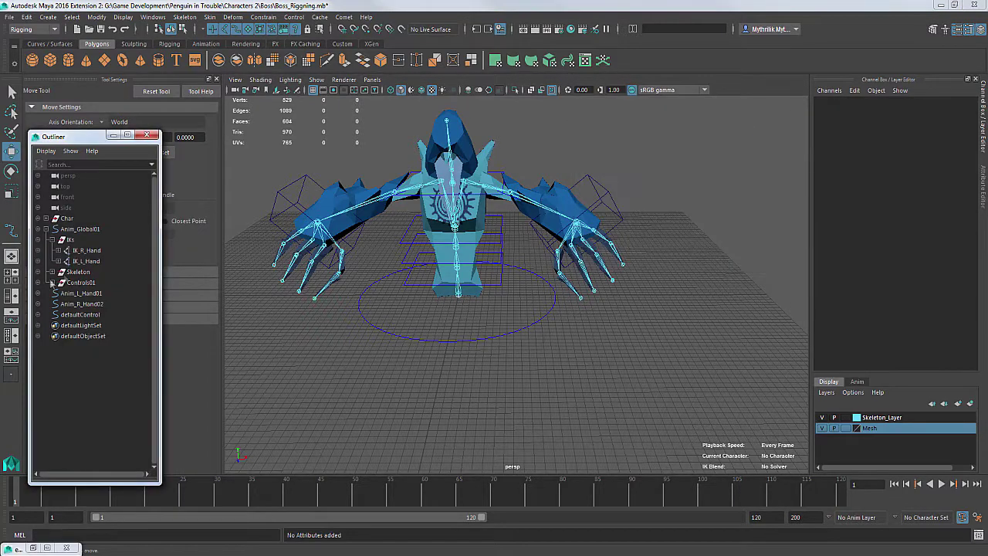
Scale the new cross control uniformly to about 40.9 and set its Rotate X to 90
{"action": "left_click", "coordinate": [82, 316]}
{"action": "left_click_drag", "start_coordinate": [457, 313], "coordinate": [479, 375]}
{"action": "key", "text": "r"}
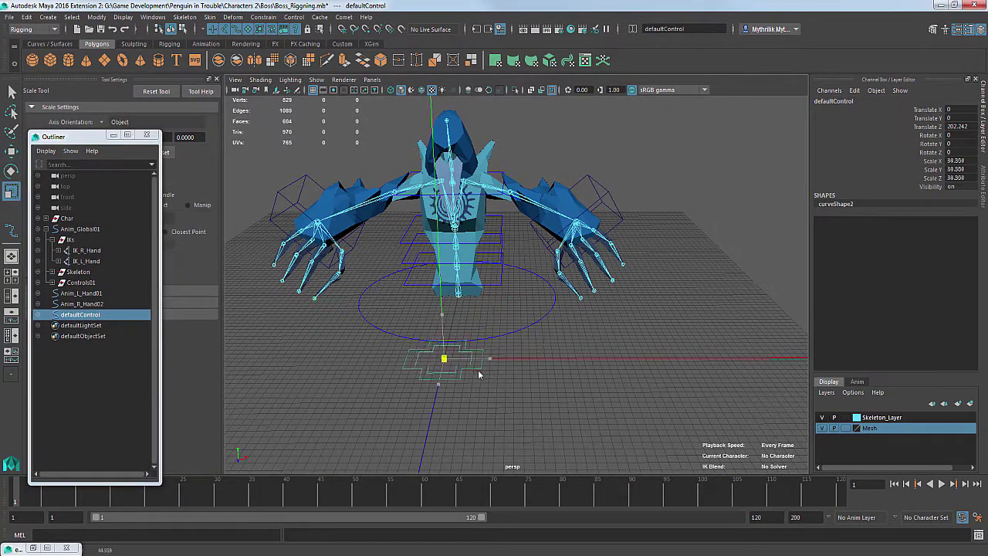
{"action": "key", "text": "e"}
{"action": "left_click", "coordinate": [960, 144]}
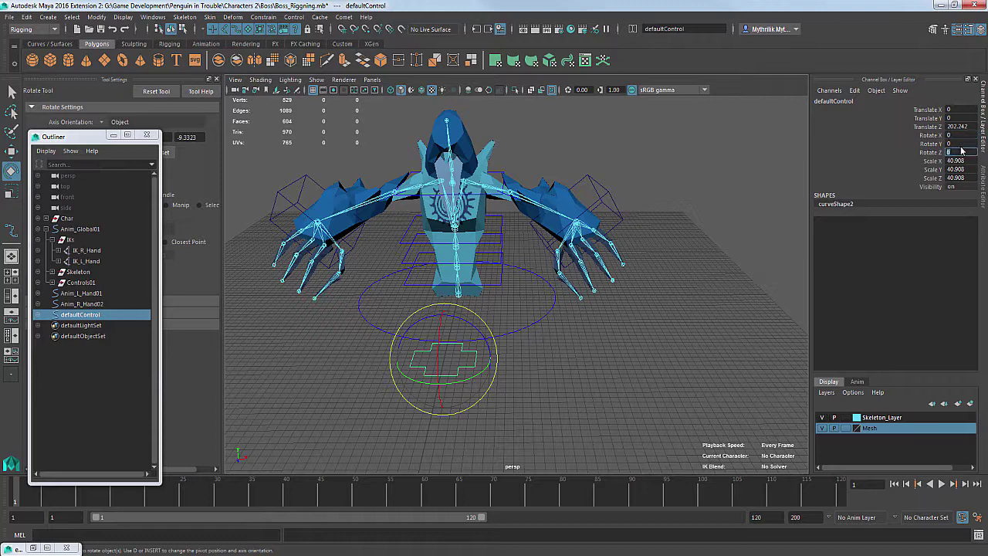
{"action": "type", "text": "90"}
{"action": "left_click", "coordinate": [956, 138]}
{"action": "type", "text": "90"}
{"action": "key", "text": "Return"}
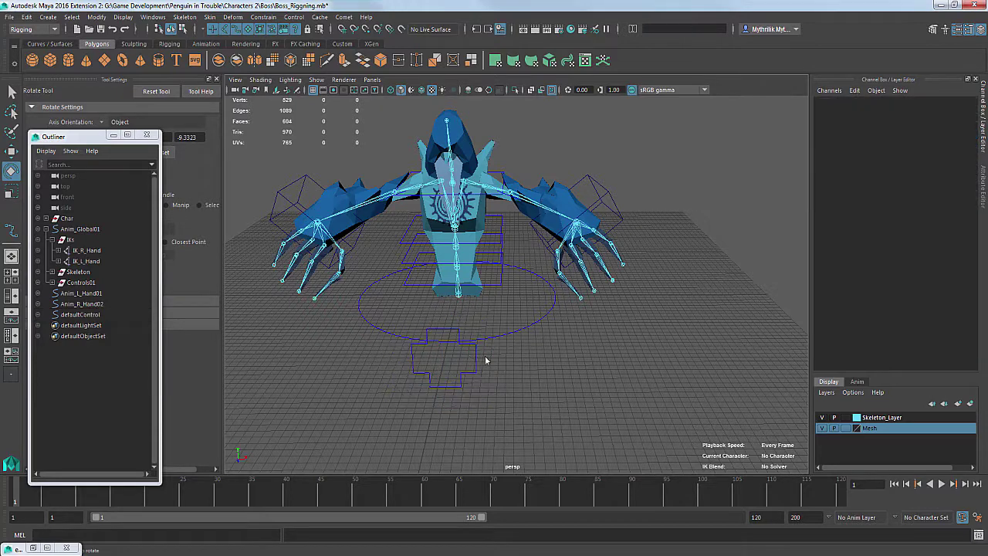
Move the cross control behind the right arm, to about X -84.6, Y 169.4, Z -232.9
{"action": "key", "text": "w"}
{"action": "left_click_drag", "start_coordinate": [394, 207], "coordinate": [395, 195]}
{"action": "left_click_drag", "start_coordinate": [409, 204], "coordinate": [492, 270], "text": "alt"}
{"action": "scroll", "coordinate": [531, 275], "scroll_direction": "up", "scroll_amount": 5}
{"action": "left_click_drag", "start_coordinate": [621, 300], "coordinate": [446, 332], "text": "alt"}
{"action": "scroll", "coordinate": [498, 325], "scroll_direction": "down", "scroll_amount": 5}
{"action": "middle_click_drag", "start_coordinate": [446, 331], "coordinate": [555, 264]}
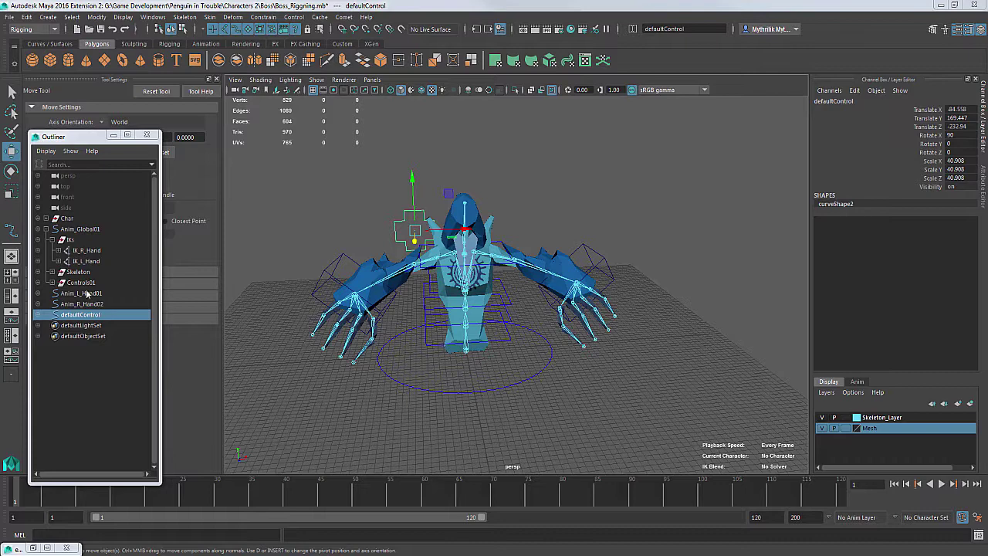
Create a triangular guide polygon through the right shoulder, elbow and wrist joints
{"action": "left_click_drag", "start_coordinate": [88, 294], "coordinate": [83, 305]}
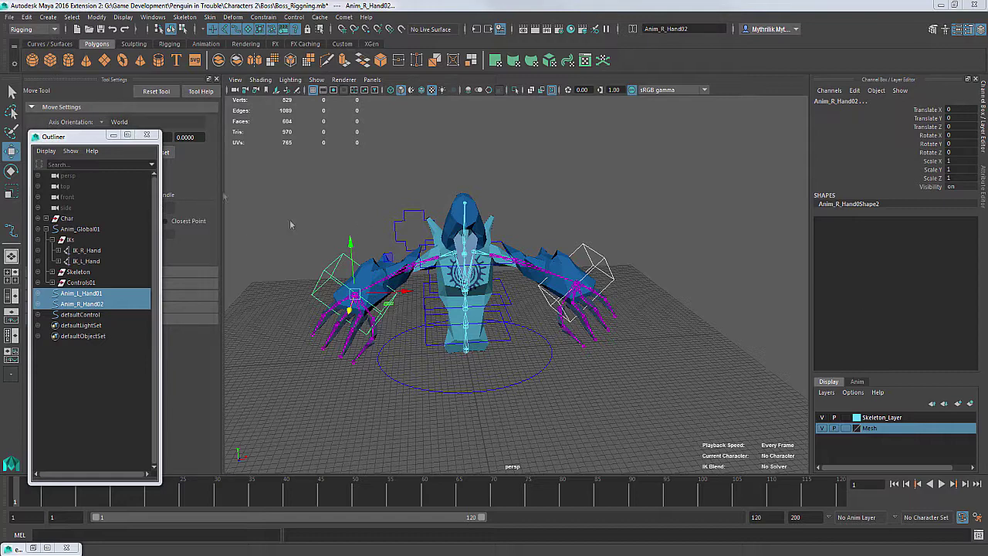
{"action": "left_click", "coordinate": [31, 28]}
{"action": "left_click", "coordinate": [27, 39]}
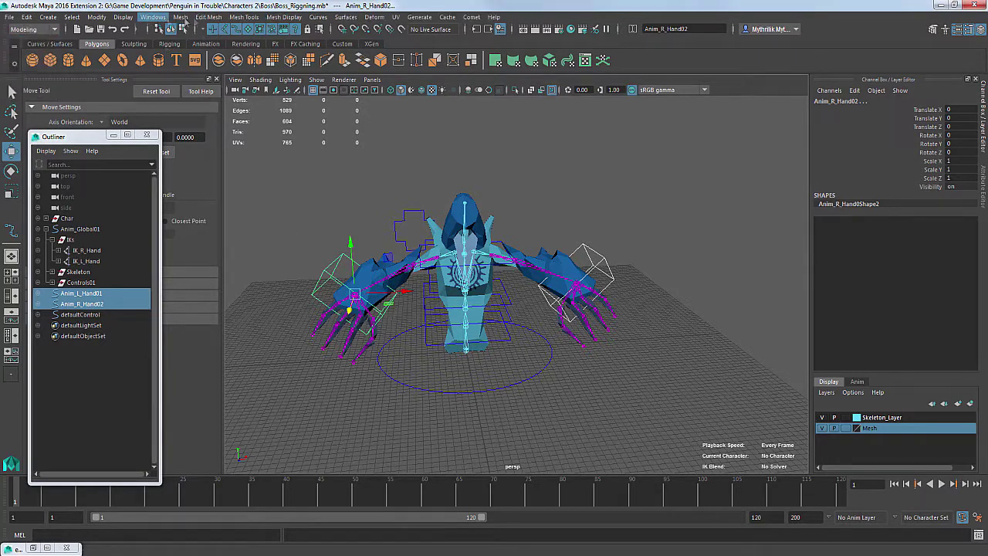
{"action": "left_click", "coordinate": [182, 17]}
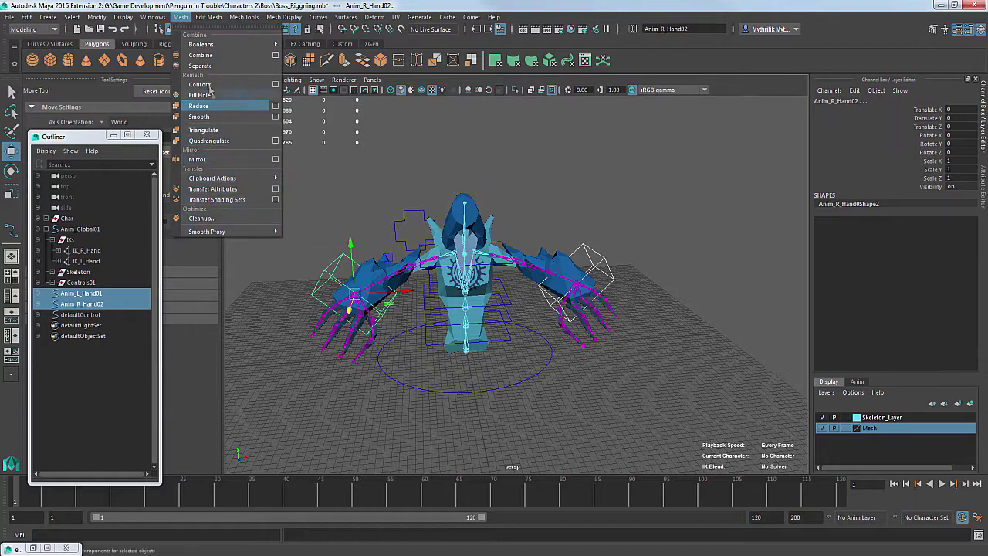
{"action": "mouse_move", "coordinate": [203, 20]}
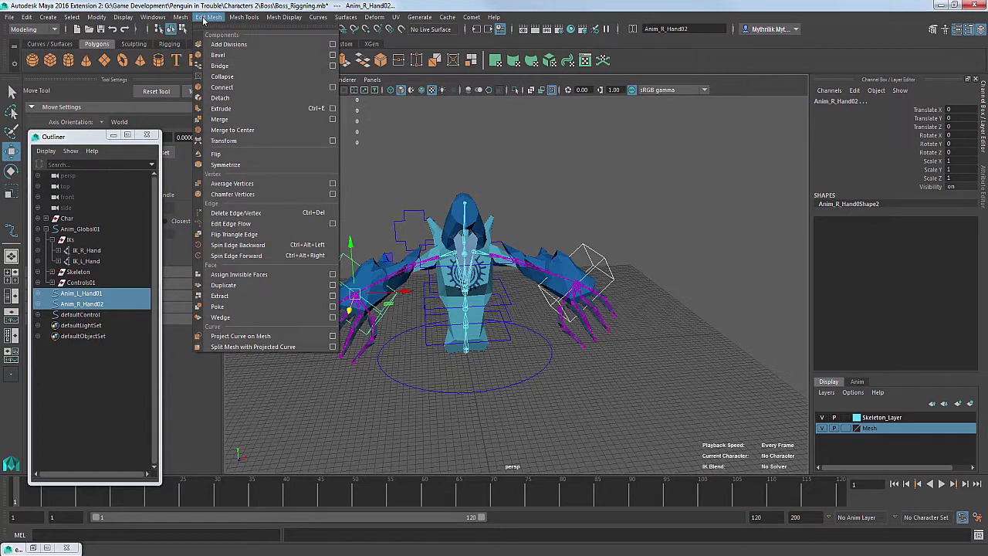
{"action": "left_click", "coordinate": [244, 17]}
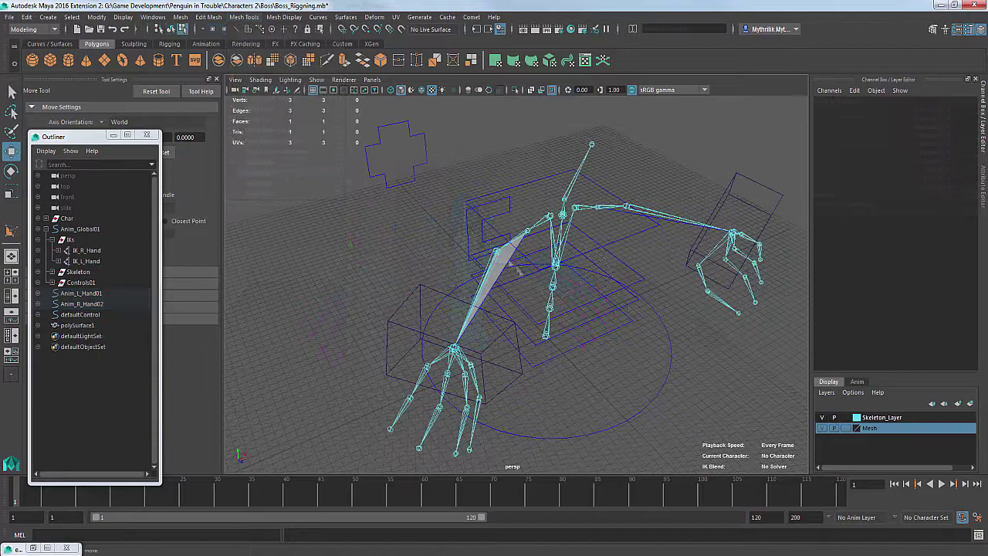
Pull the guide polygon's elbow vertex straight back behind the right elbow, in the plane of the arm
{"action": "left_click_drag", "start_coordinate": [535, 256], "coordinate": [503, 248]}
{"action": "left_click_drag", "start_coordinate": [503, 248], "coordinate": [539, 308], "text": "alt"}
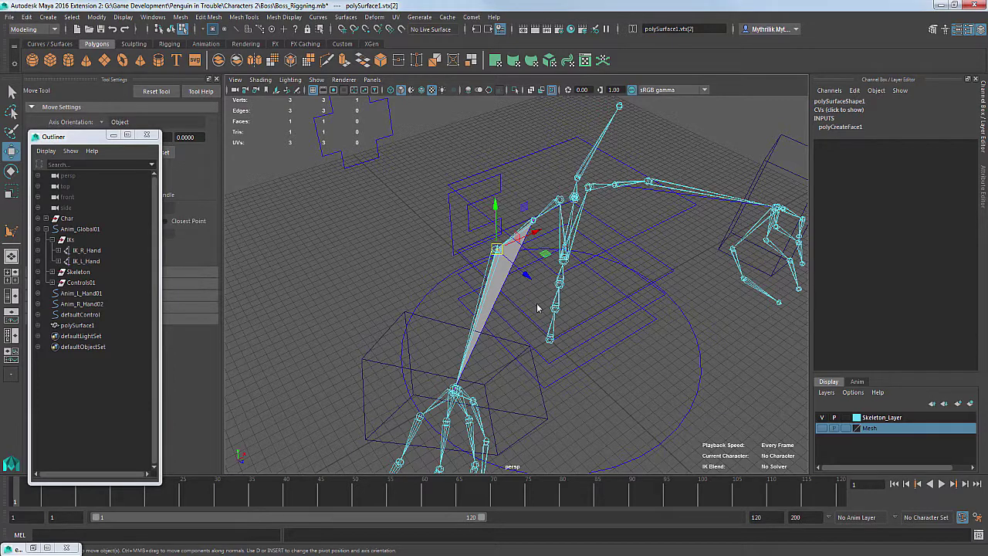
{"action": "left_click_drag", "start_coordinate": [539, 308], "coordinate": [562, 350], "text": "alt"}
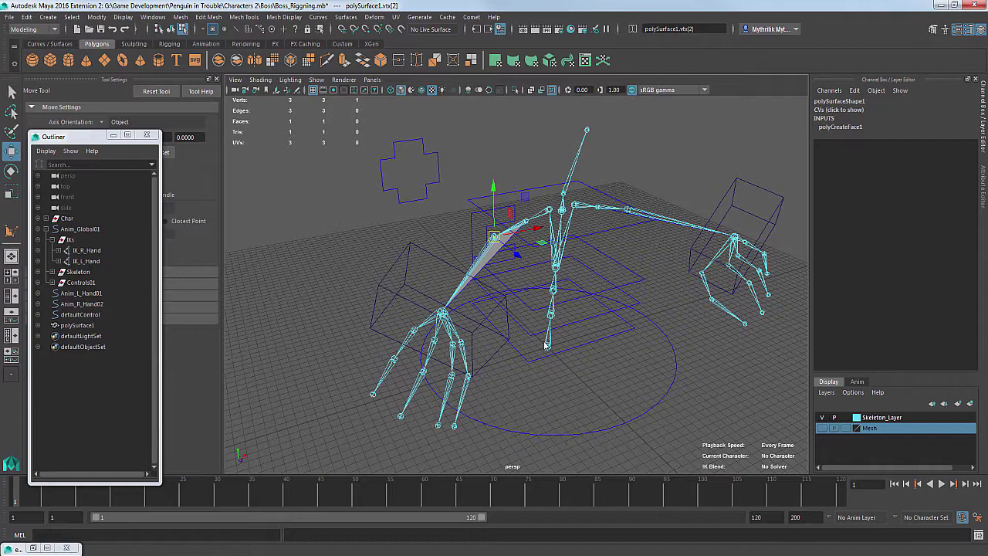
{"action": "left_click_drag", "start_coordinate": [562, 350], "coordinate": [570, 315], "text": "alt"}
{"action": "key", "text": "ctrl+z"}
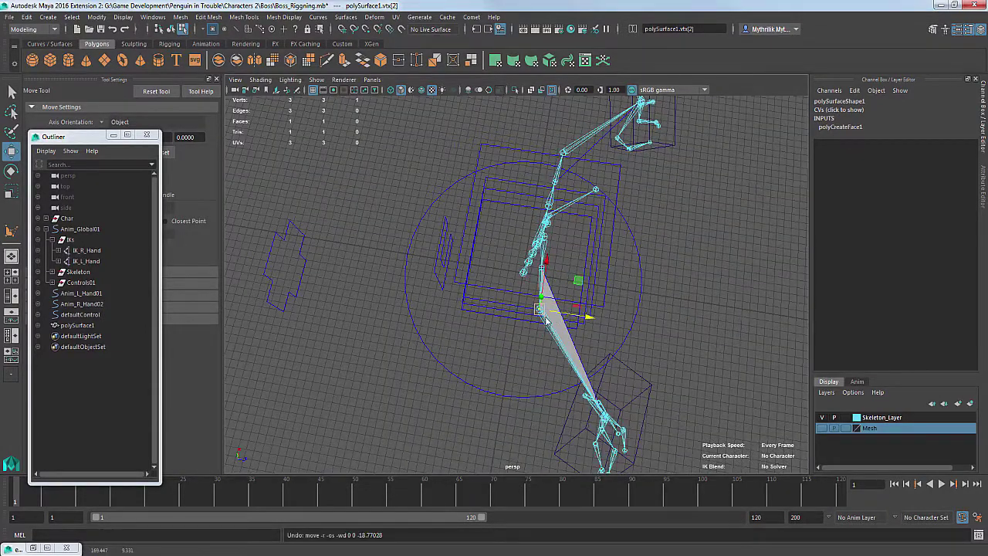
{"action": "left_click_drag", "start_coordinate": [498, 320], "coordinate": [426, 377], "text": "alt"}
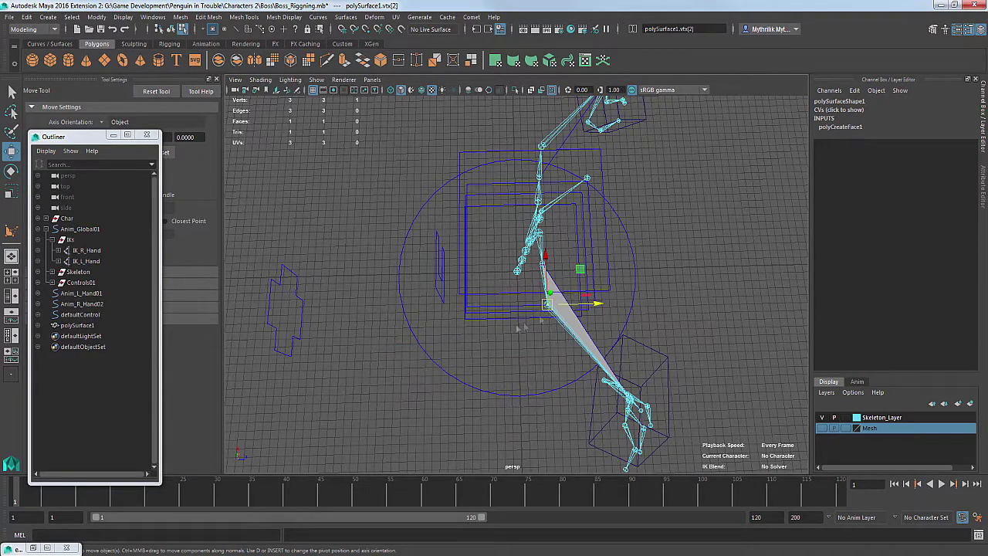
{"action": "left_click_drag", "start_coordinate": [551, 308], "coordinate": [448, 328]}
{"action": "left_click_drag", "start_coordinate": [447, 328], "coordinate": [450, 177], "text": "alt"}
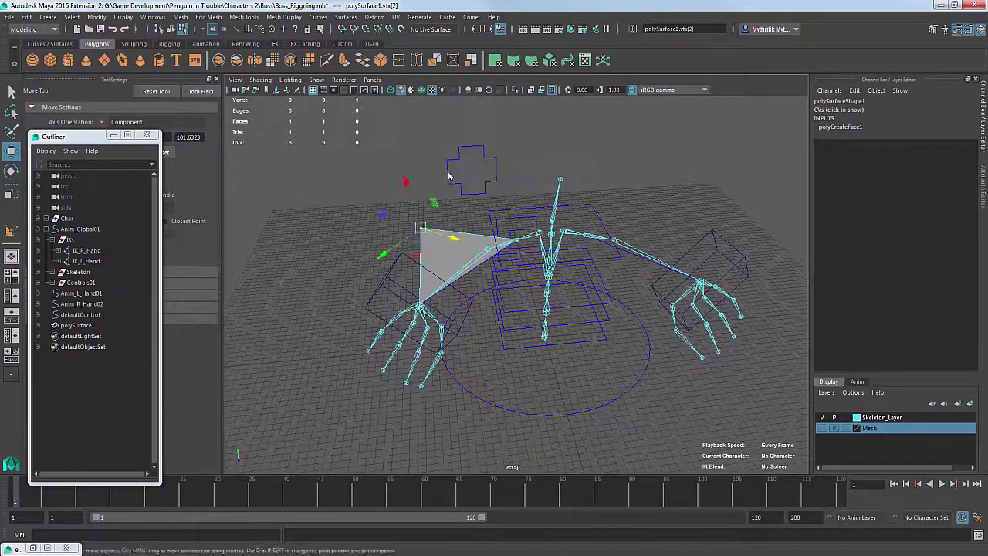
Snap the cross control onto the guide polygon's pulled-back vertex
{"action": "left_click", "coordinate": [465, 170]}
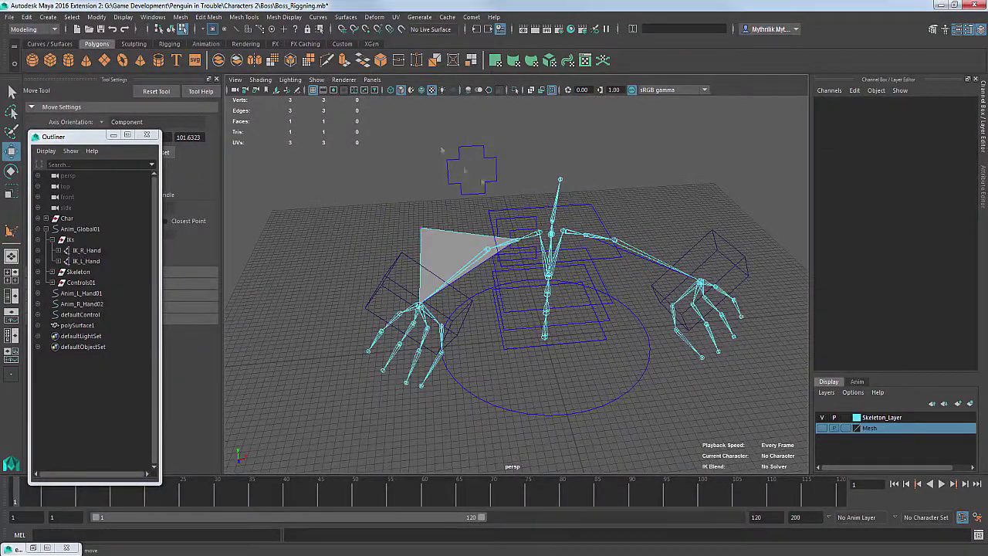
{"action": "left_click", "coordinate": [431, 235]}
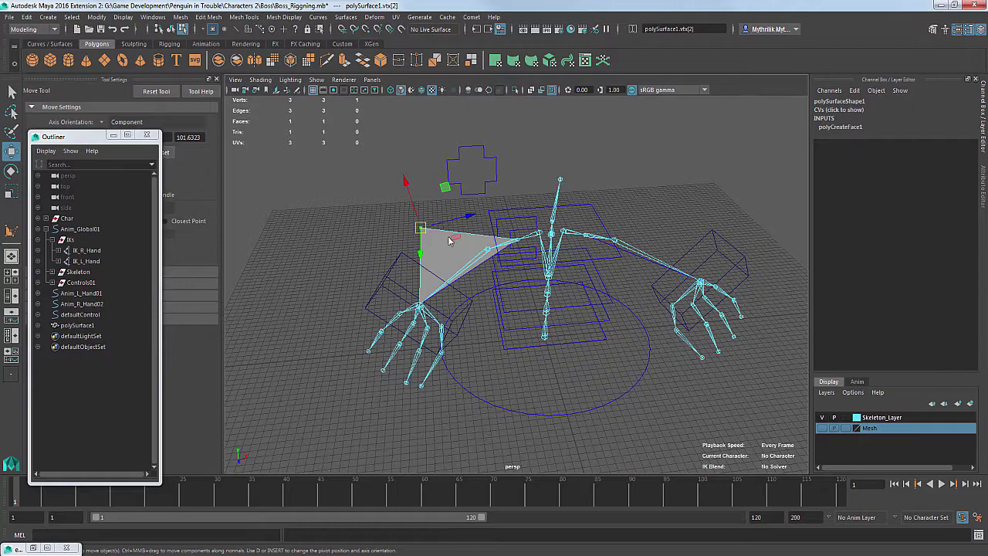
{"action": "right_click_drag", "start_coordinate": [450, 241], "coordinate": [482, 212]}
{"action": "left_click", "coordinate": [466, 159]}
{"action": "left_click_drag", "start_coordinate": [471, 173], "coordinate": [421, 229]}
{"action": "left_click_drag", "start_coordinate": [421, 228], "coordinate": [539, 340], "text": "alt"}
Scale the cross control uniformly to about 30.698 and delete the guide polygon
{"action": "key", "text": "r"}
{"action": "key", "text": "w"}
{"action": "left_click", "coordinate": [453, 235]}
{"action": "key", "text": "Delete"}
Duplicate the cross control, snap the copy's pivot to the lowest spine joint, and mirror it with Scale X -30.698
{"action": "left_click", "coordinate": [448, 219]}
{"action": "key", "text": "ctrl+d"}
{"action": "key", "text": "v"}
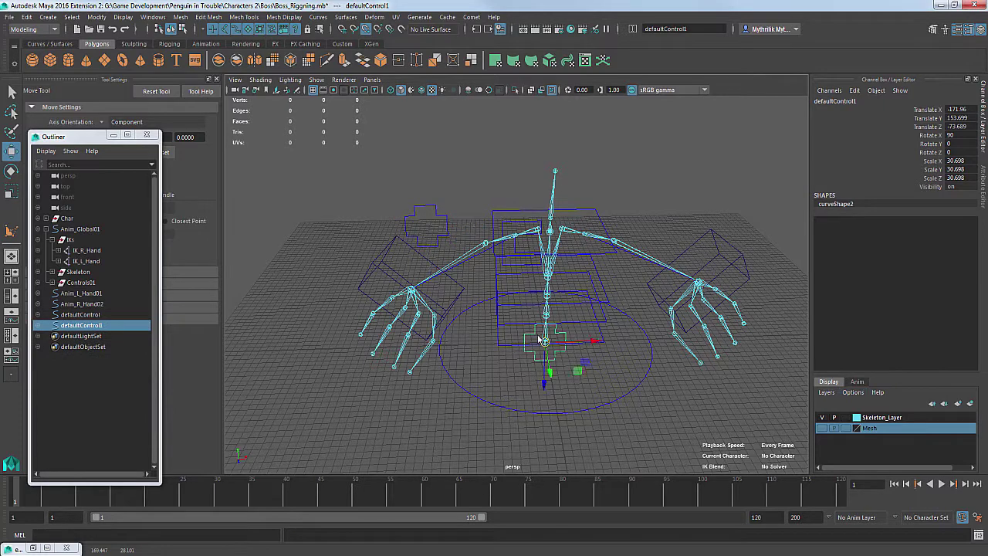
{"action": "key", "text": "ctrl+z"}
{"action": "key", "text": "d"}
{"action": "left_click_drag", "start_coordinate": [427, 226], "coordinate": [546, 342]}
{"action": "left_click", "coordinate": [963, 164]}
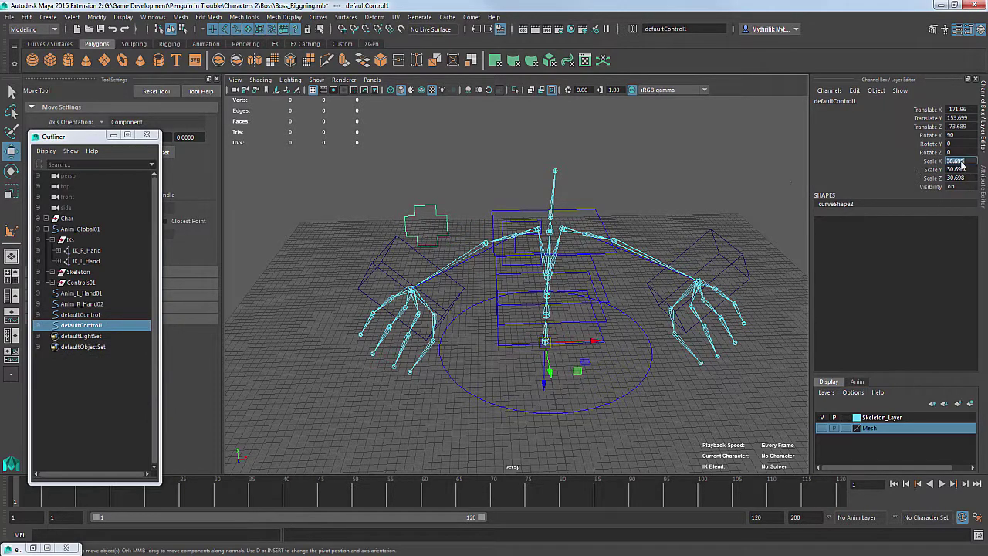
{"action": "type", "text": "-30.698"}
{"action": "key", "text": "Return"}
Center the pivot of the mirrored cross control
{"action": "left_click", "coordinate": [123, 17]}
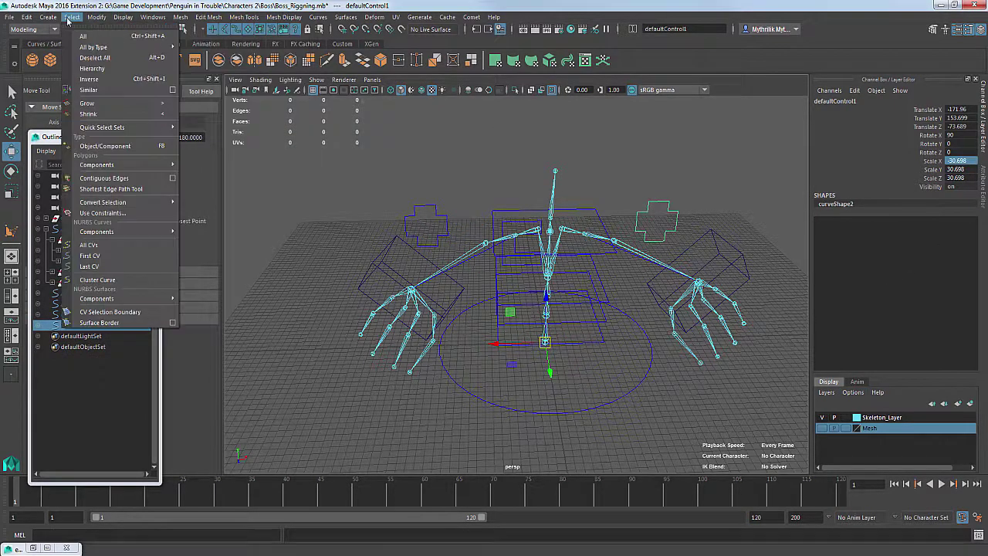
{"action": "mouse_move", "coordinate": [98, 18]}
{"action": "left_click", "coordinate": [117, 95]}
Freeze the transformations of both cross controls
{"action": "left_click", "coordinate": [437, 217]}
{"action": "left_click", "coordinate": [647, 212], "text": "shift"}
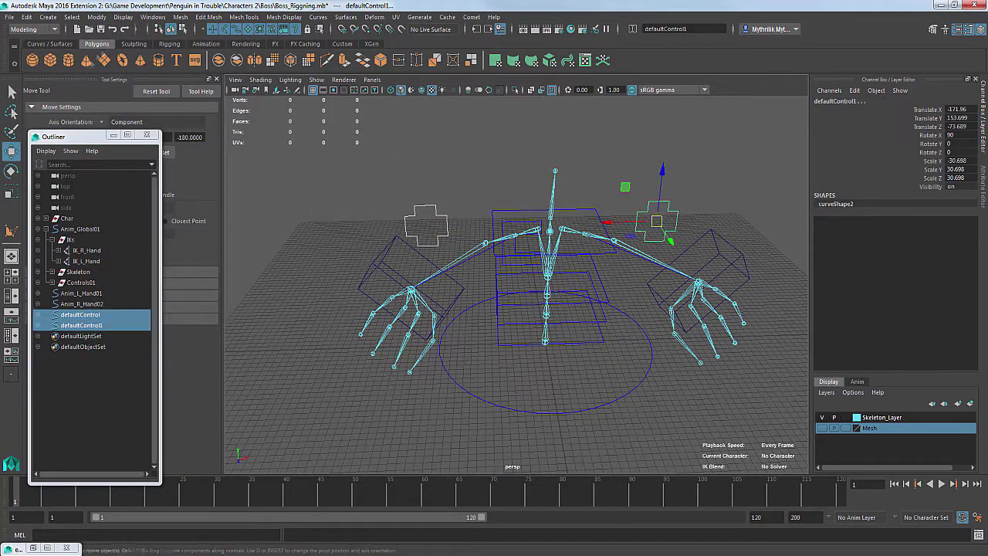
{"action": "left_click", "coordinate": [343, 45]}
{"action": "left_click", "coordinate": [91, 63]}
{"action": "left_click", "coordinate": [486, 210]}
{"action": "left_click_drag", "start_coordinate": [488, 214], "coordinate": [452, 213], "text": "alt"}
{"action": "left_click", "coordinate": [440, 210]}
{"action": "scroll", "coordinate": [442, 267], "scroll_direction": "up", "scroll_amount": 4}
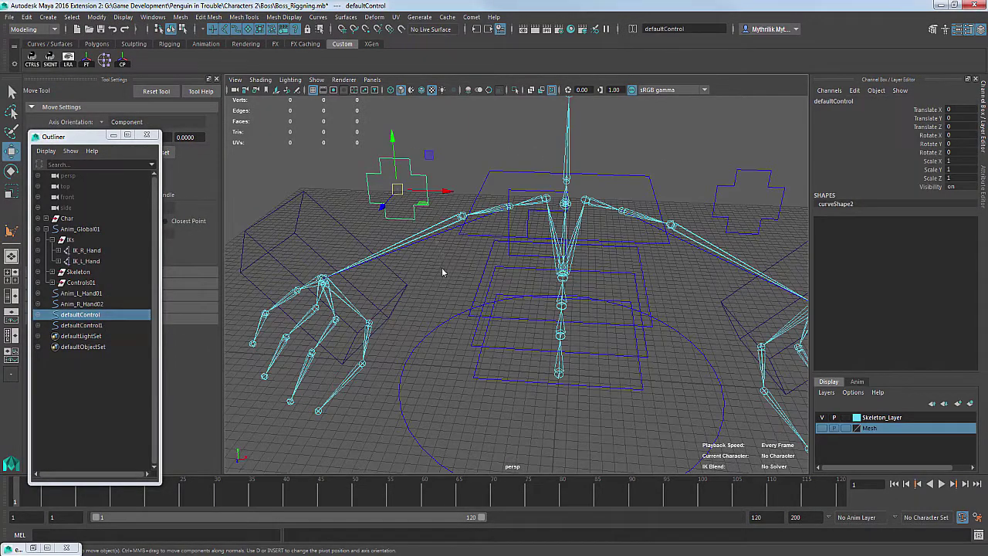
Rename the right cross control Anim_R_Elbow01 and the left one Anim_L_Elbow02
{"action": "left_click", "coordinate": [433, 270]}
{"action": "left_click", "coordinate": [386, 217]}
{"action": "double_click", "coordinate": [69, 314]}
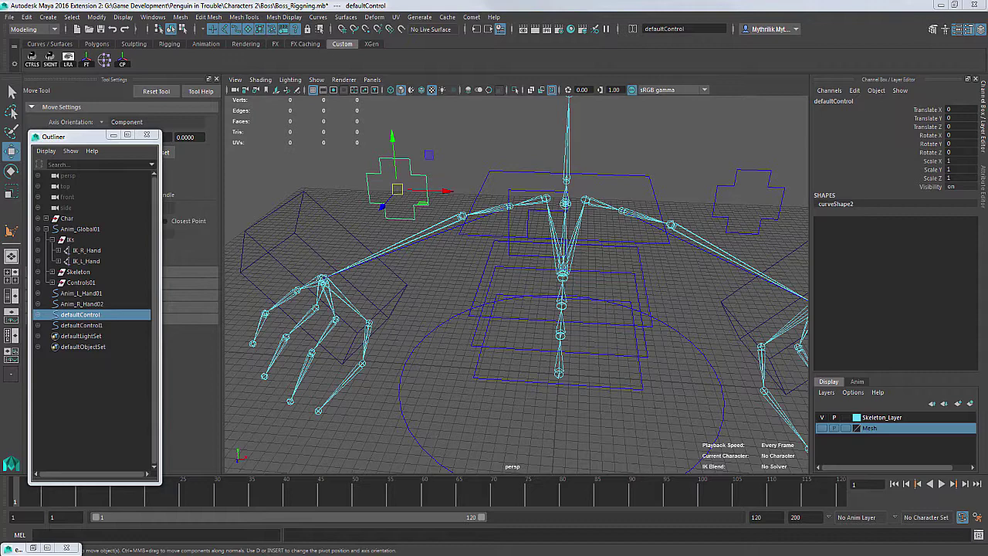
{"action": "double_click", "coordinate": [91, 314]}
{"action": "type", "text": "A"}
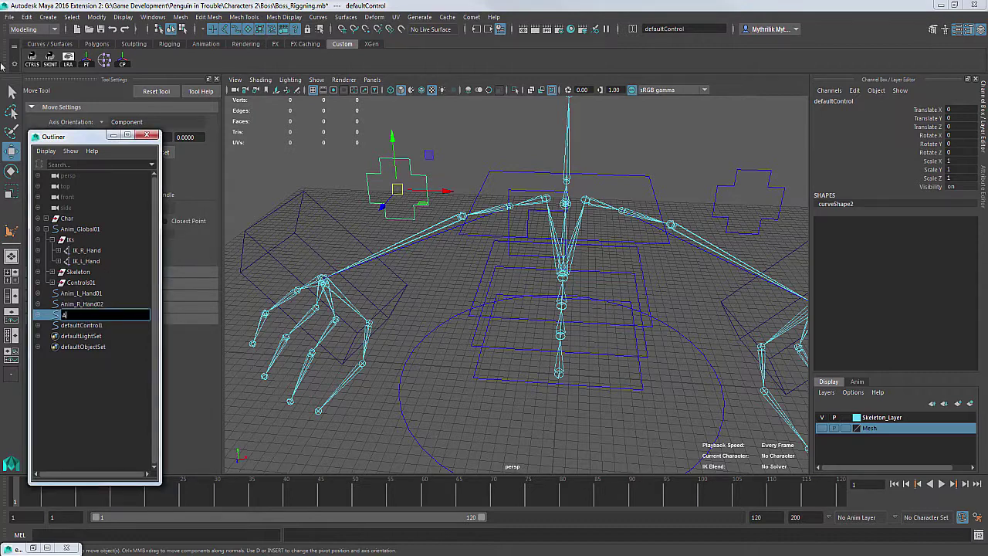
{"action": "type", "text": "nim_R_Elbow01"}
{"action": "key", "text": "Return"}
{"action": "double_click", "coordinate": [100, 326]}
{"action": "type", "text": "Anim_"}
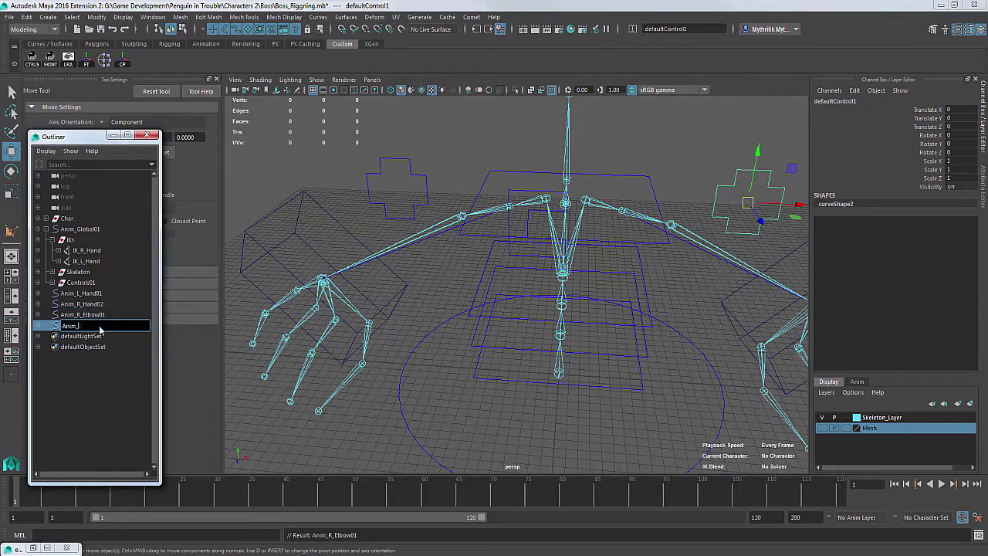
{"action": "type", "text": "L_Elbow02"}
{"action": "key", "text": "Return"}
Apply a Pole Vector constraint from Anim_R_Elbow01 to the IK_R_Hand handle
{"action": "left_click", "coordinate": [100, 315]}
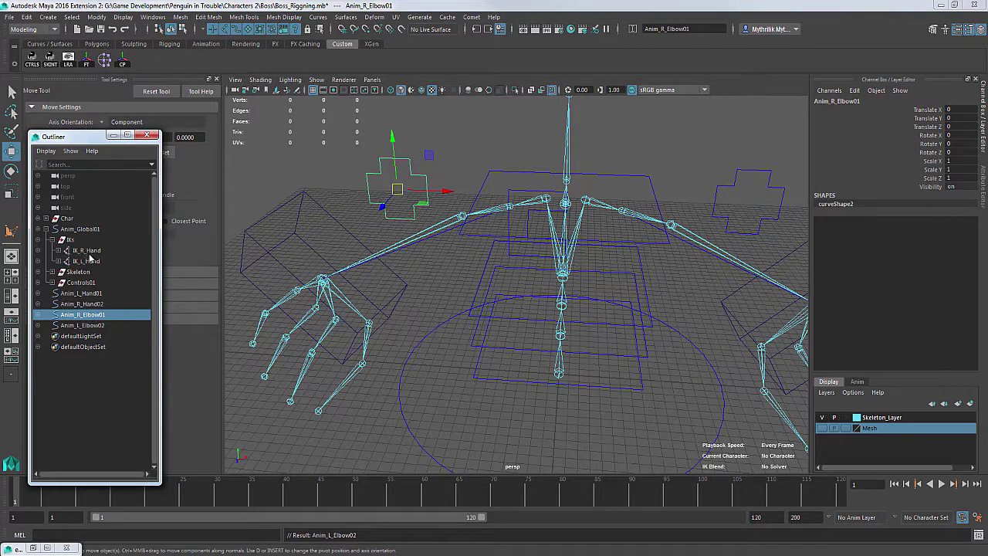
{"action": "left_click", "coordinate": [87, 251], "text": "ctrl"}
{"action": "left_click", "coordinate": [35, 29]}
{"action": "left_click", "coordinate": [31, 52]}
{"action": "left_click", "coordinate": [263, 17]}
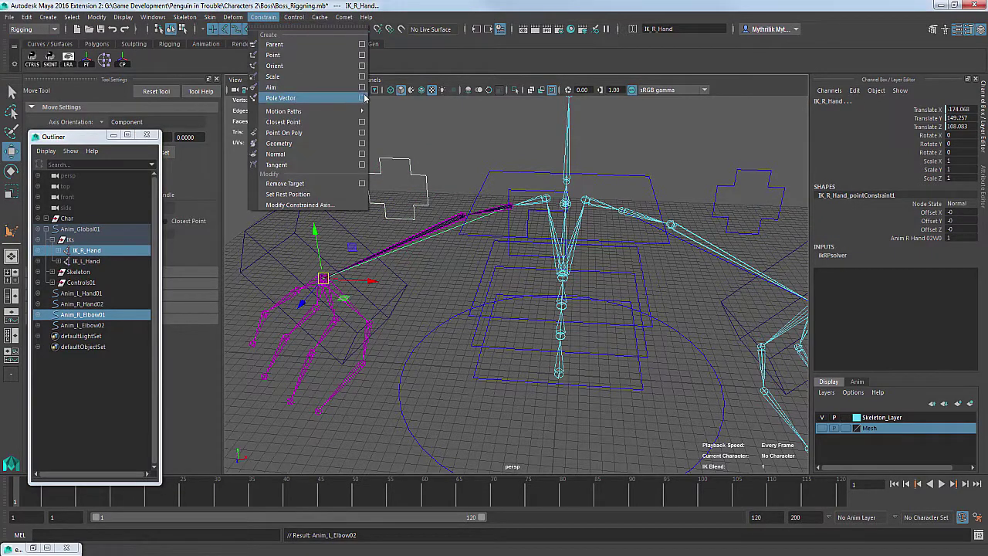
{"action": "left_click", "coordinate": [363, 98]}
{"action": "left_click", "coordinate": [220, 344]}
{"action": "left_click", "coordinate": [242, 345]}
Test the pole vector by moving the right elbow control upward, and undo the move
{"action": "left_click", "coordinate": [388, 207]}
{"action": "left_click_drag", "start_coordinate": [404, 190], "coordinate": [401, 146]}
{"action": "key", "text": "ctrl+z"}
Apply a Pole Vector constraint from Anim_L_Elbow02 to the IK_L_Hand handle and select the left elbow control
{"action": "scroll", "coordinate": [432, 209], "scroll_direction": "down", "scroll_amount": 2}
{"action": "middle_click_drag", "start_coordinate": [479, 224], "coordinate": [351, 220], "text": "alt"}
{"action": "left_click", "coordinate": [89, 326]}
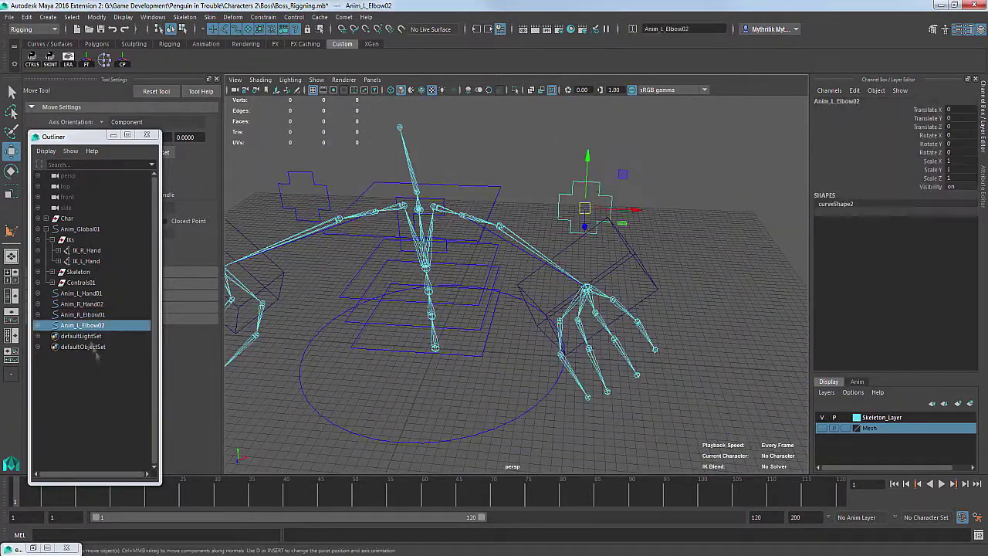
{"action": "left_click", "coordinate": [86, 261], "text": "ctrl"}
{"action": "left_click", "coordinate": [264, 17]}
{"action": "left_click", "coordinate": [294, 98]}
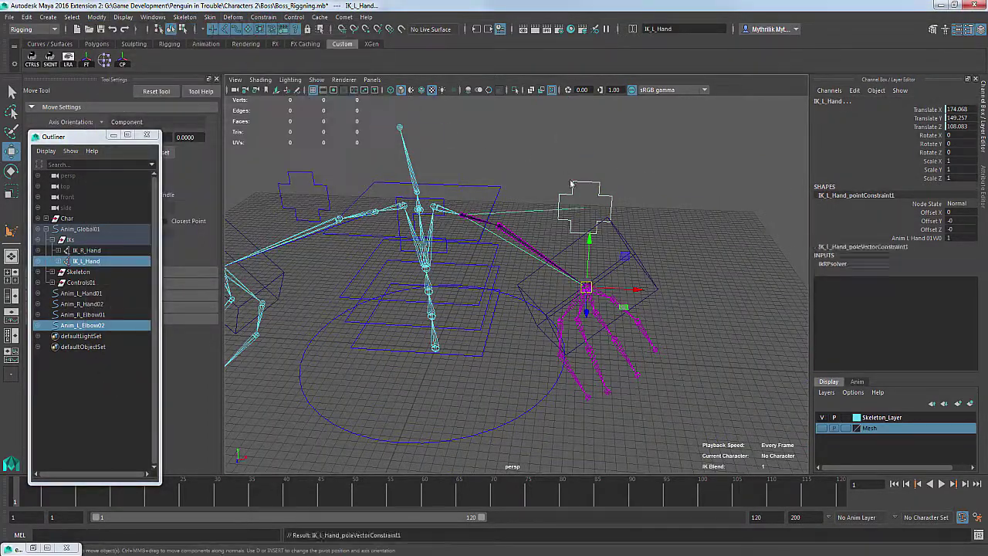
{"action": "left_click", "coordinate": [571, 184]}
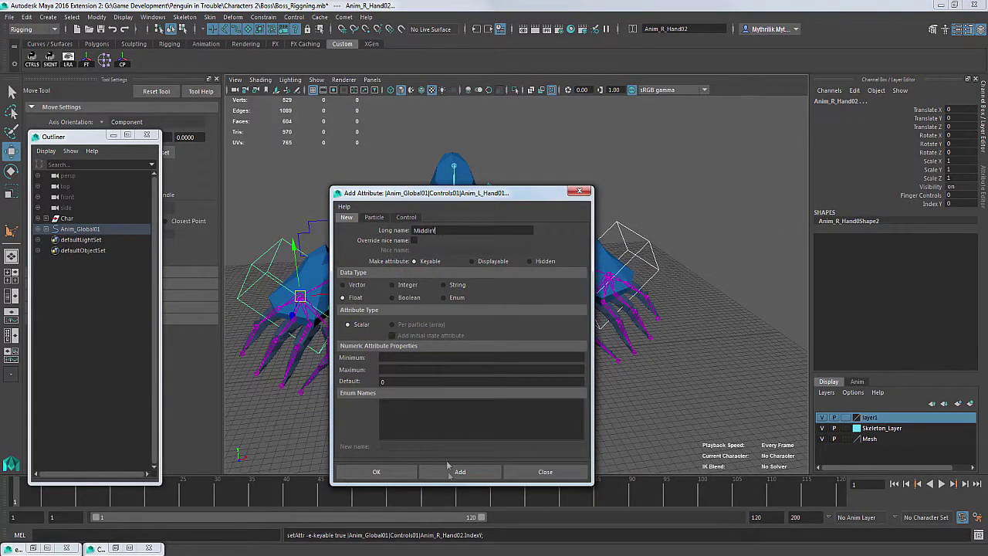
Add keyable float attributes MiddleY, RingY and ThumbY to the Anim_L_Hand01 and Anim_R_Hand02 controls
{"action": "left_click", "coordinate": [448, 468]}
{"action": "key", "text": "Return"}
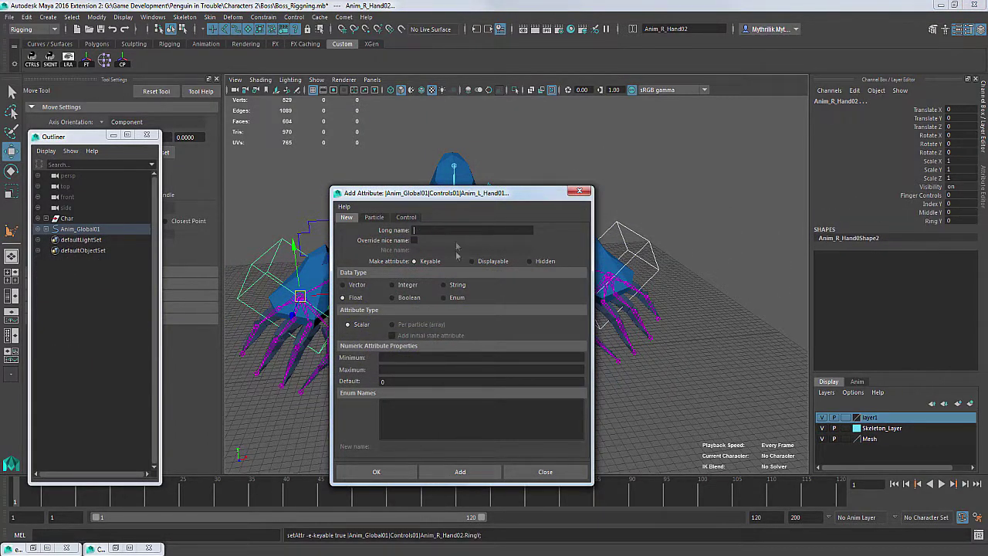
{"action": "left_click", "coordinate": [479, 472]}
{"action": "left_click", "coordinate": [545, 472]}
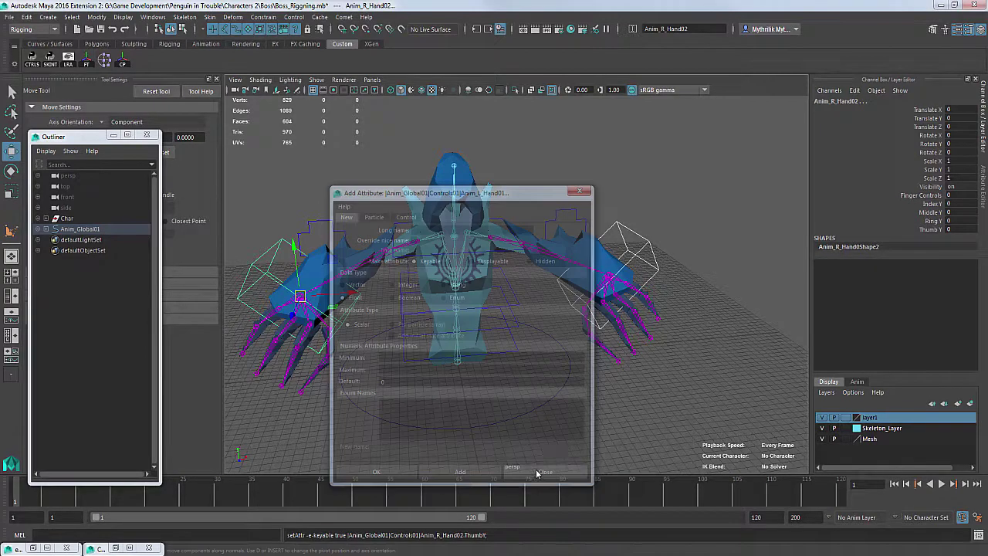
Open the Connection Editor with the left hand control Anim_L_Hand01 loaded as the output object
{"action": "middle_click_drag", "start_coordinate": [674, 332], "coordinate": [529, 289], "text": "alt"}
{"action": "scroll", "coordinate": [530, 288], "scroll_direction": "up", "scroll_amount": 2}
{"action": "left_click_drag", "start_coordinate": [529, 288], "coordinate": [548, 247], "text": "alt"}
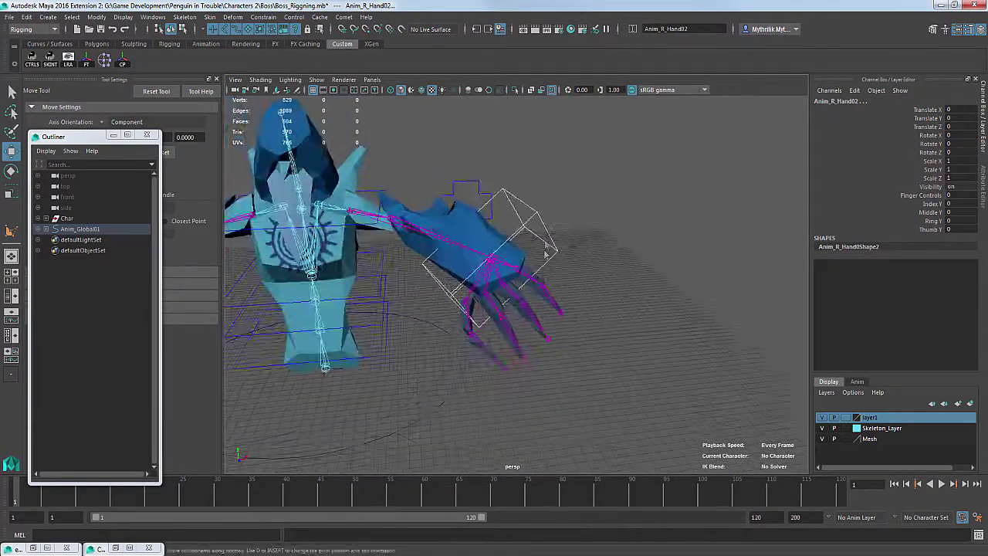
{"action": "left_click", "coordinate": [548, 246]}
{"action": "left_click", "coordinate": [538, 215]}
{"action": "left_click", "coordinate": [153, 17]}
{"action": "mouse_move", "coordinate": [178, 55]}
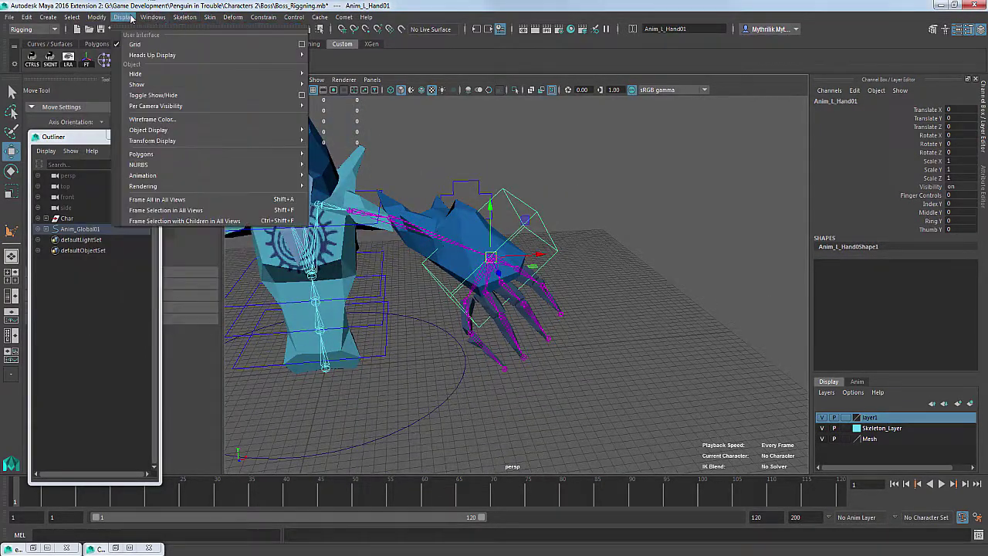
{"action": "left_click", "coordinate": [294, 98]}
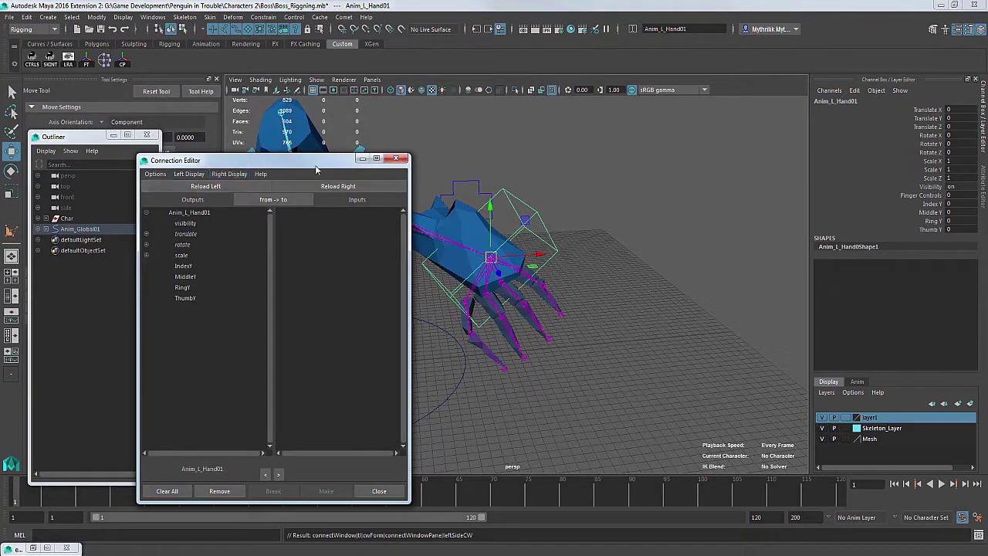
Load the left index finger joints L_Index01 and L_Index02 as the input objects in the Connection Editor
{"action": "left_click_drag", "start_coordinate": [317, 164], "coordinate": [239, 149]}
{"action": "scroll", "coordinate": [471, 332], "scroll_direction": "up", "scroll_amount": 2}
{"action": "left_click", "coordinate": [454, 334]}
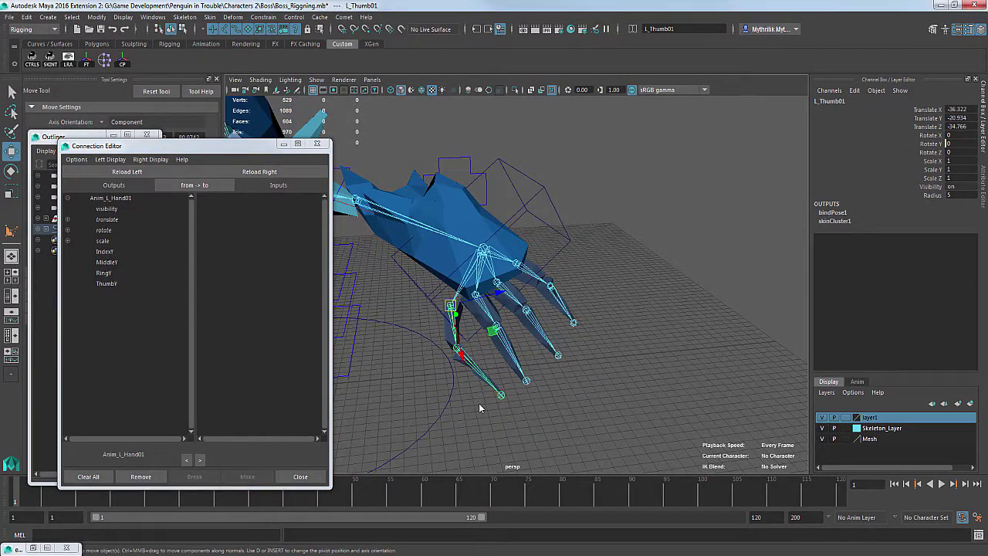
{"action": "left_click", "coordinate": [516, 263]}
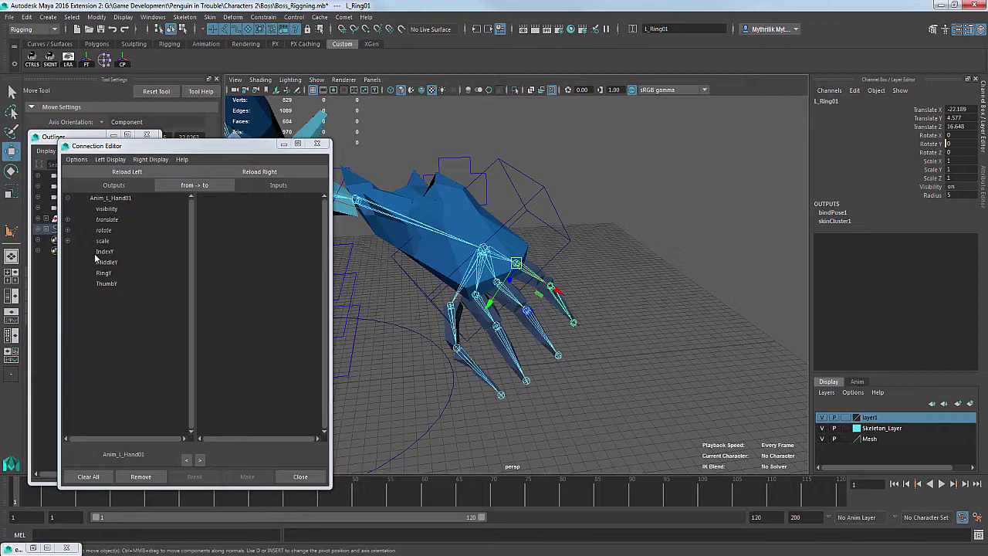
{"action": "left_click", "coordinate": [490, 322]}
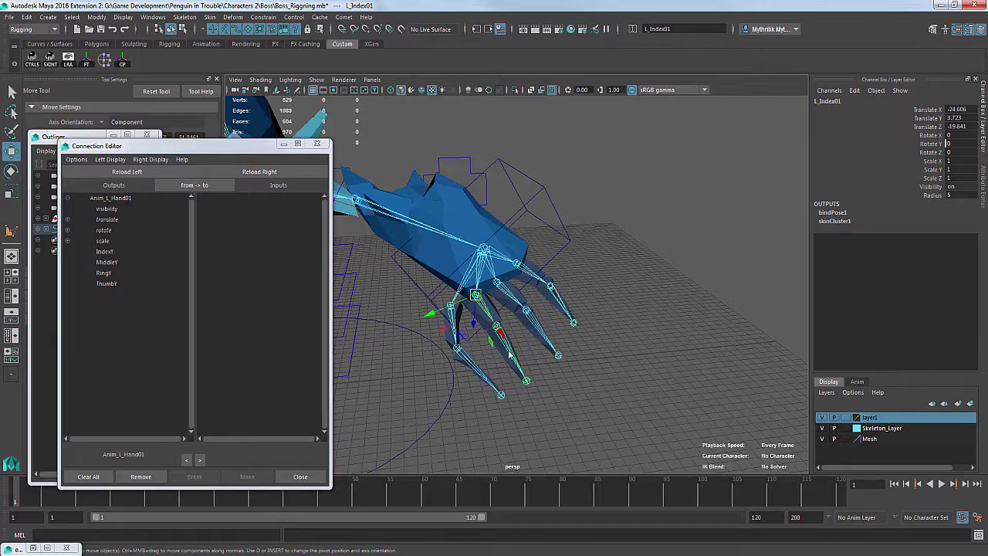
{"action": "left_click", "coordinate": [510, 350], "text": "shift"}
{"action": "left_click", "coordinate": [252, 174]}
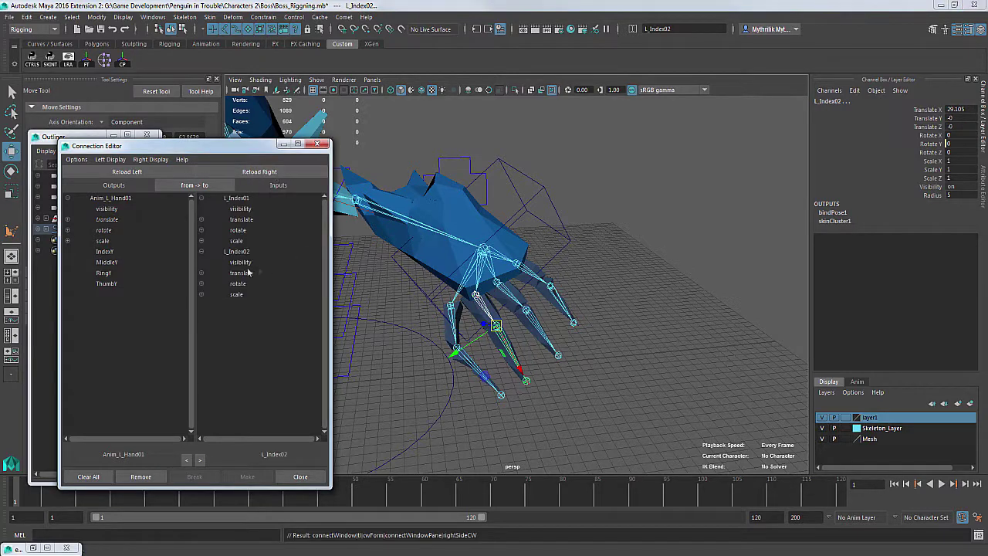
Connect the left hand control's IndexY attribute to rotateY of both L_Index01 and L_Index02
{"action": "left_click", "coordinate": [201, 230]}
{"action": "left_click", "coordinate": [202, 315]}
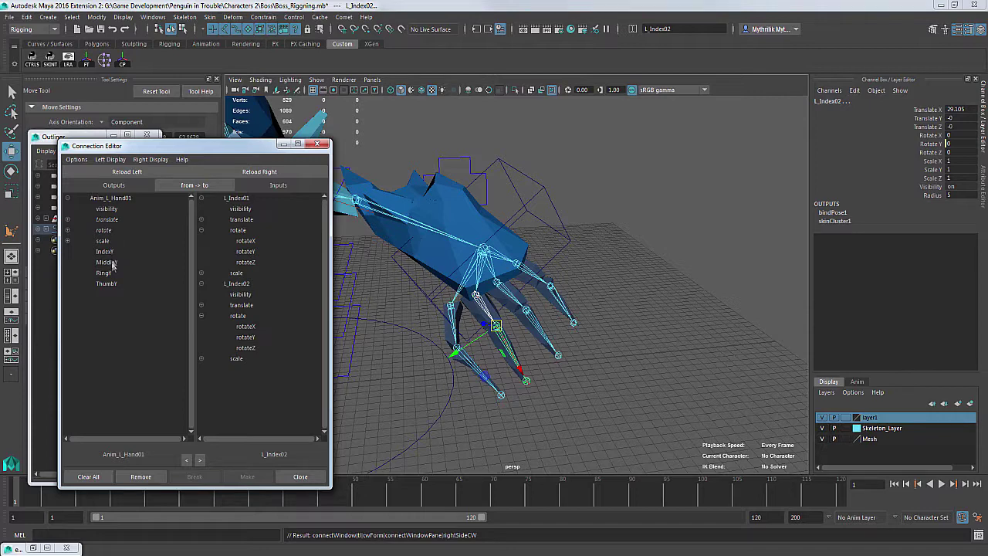
{"action": "left_click", "coordinate": [106, 252]}
{"action": "left_click", "coordinate": [246, 251]}
{"action": "left_click", "coordinate": [246, 337]}
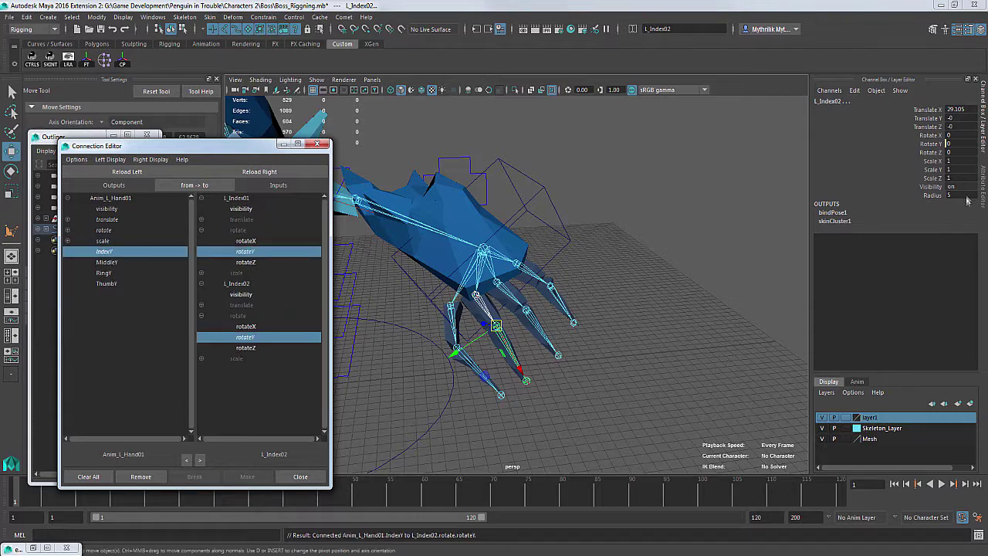
Test the Index Y attribute on the left hand control by scrubbing its value, and undo the change
{"action": "left_click", "coordinate": [550, 207]}
{"action": "left_click_drag", "start_coordinate": [950, 206], "coordinate": [0, 208], "text": "ctrl"}
{"action": "left_click_drag", "start_coordinate": [585, 302], "coordinate": [510, 284], "text": "alt"}
{"action": "key", "text": "ctrl+z"}
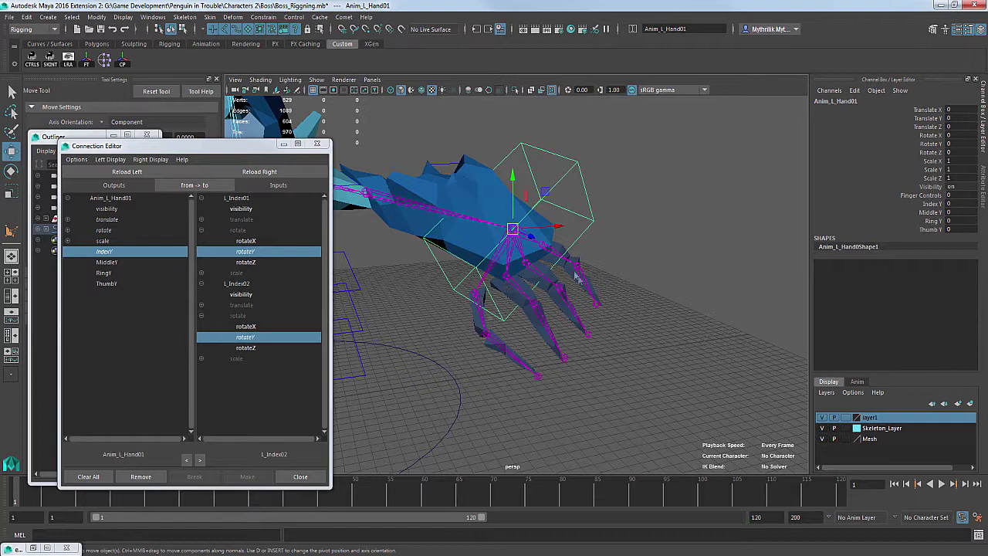
Load L_Middle01 and L_Middle02 as inputs and connect MiddleY to rotateY of both joints
{"action": "left_click", "coordinate": [542, 276]}
{"action": "key", "text": "Down"}
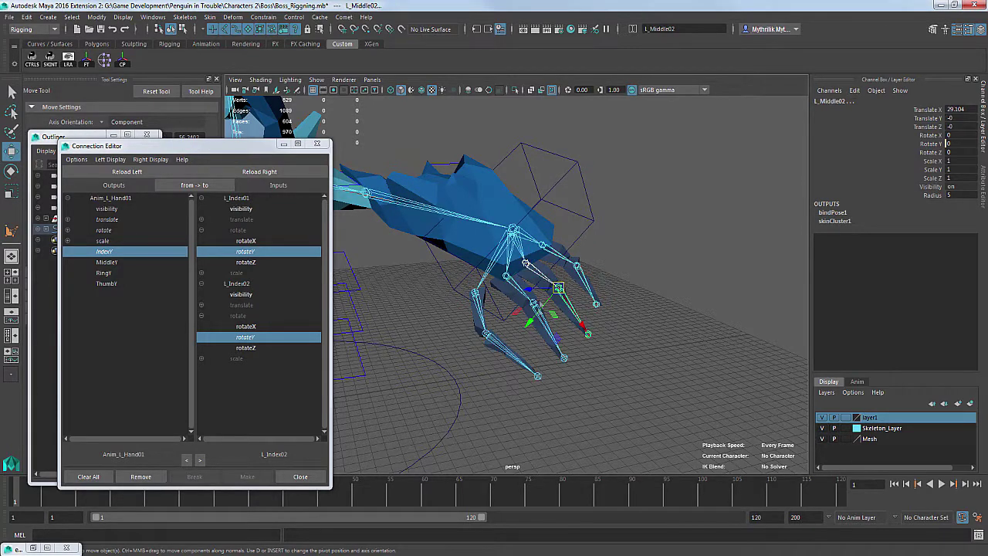
{"action": "left_click", "coordinate": [259, 171]}
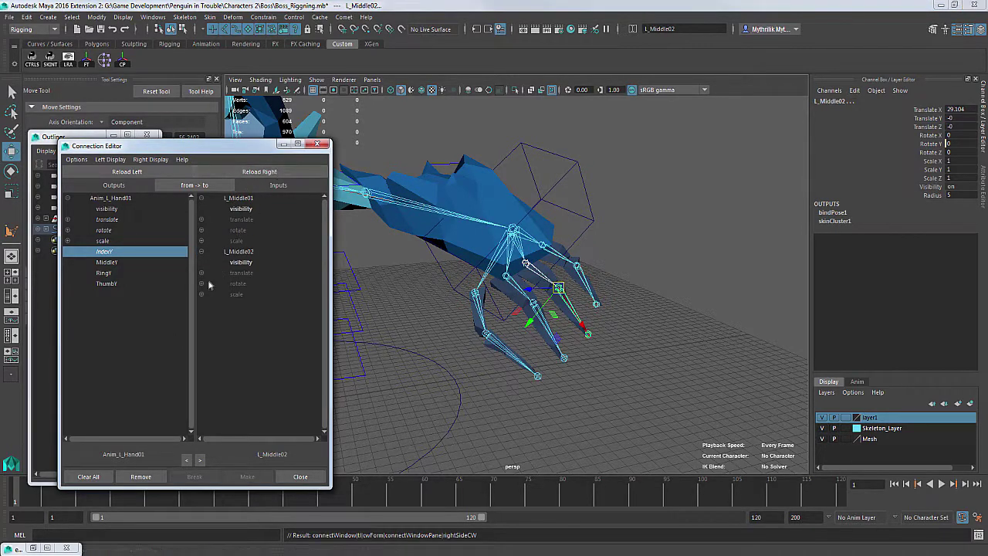
{"action": "left_click", "coordinate": [106, 262]}
{"action": "left_click", "coordinate": [246, 251]}
{"action": "left_click", "coordinate": [246, 336]}
Load L_Ring01 and L_Ring02 as inputs and connect RingY to rotateY of both joints
{"action": "left_click", "coordinate": [604, 235]}
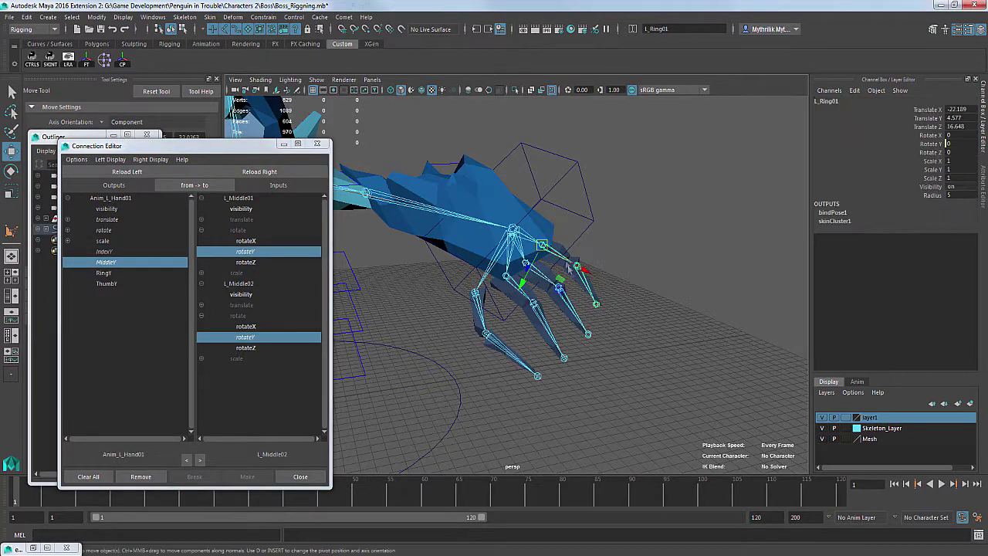
{"action": "left_click", "coordinate": [575, 266], "text": "shift"}
{"action": "left_click", "coordinate": [105, 274]}
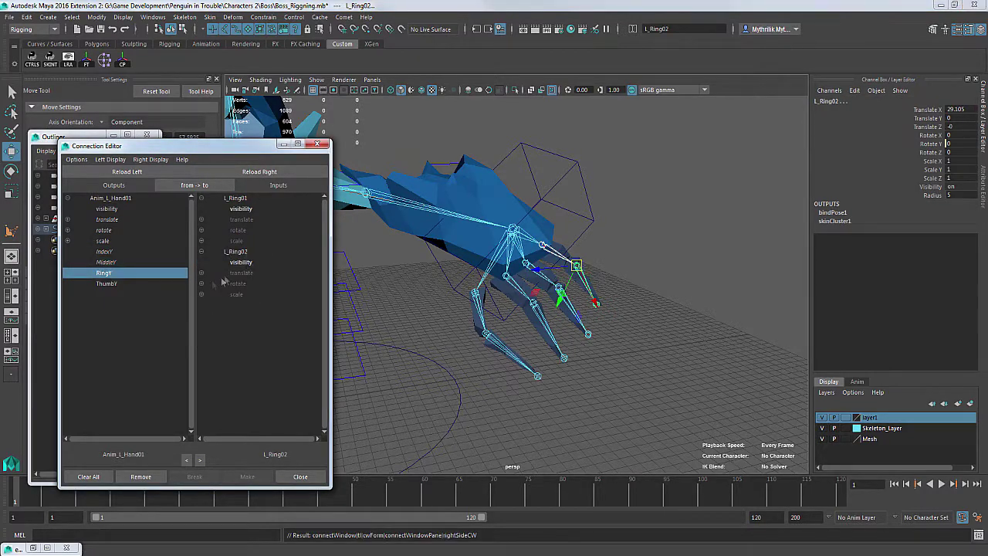
{"action": "left_click", "coordinate": [200, 230]}
{"action": "left_click", "coordinate": [245, 252]}
{"action": "left_click", "coordinate": [245, 338]}
Load L_Thumb01 and L_Thumb02 as inputs and connect ThumbY to rotateY of both joints
{"action": "left_click", "coordinate": [498, 376]}
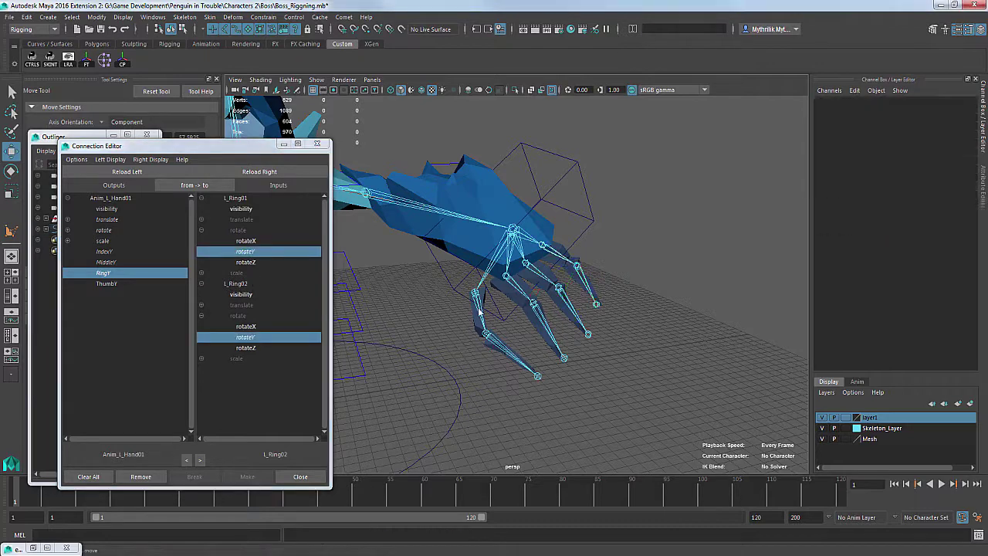
{"action": "key", "text": "ctrl+z"}
{"action": "left_click", "coordinate": [259, 173]}
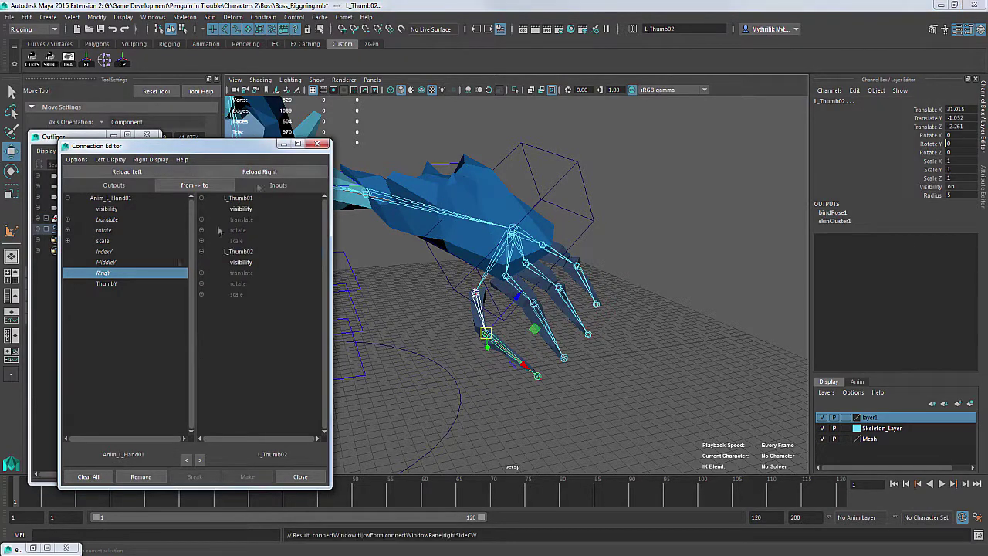
{"action": "left_click", "coordinate": [201, 316]}
{"action": "left_click", "coordinate": [107, 283]}
{"action": "left_click", "coordinate": [246, 252]}
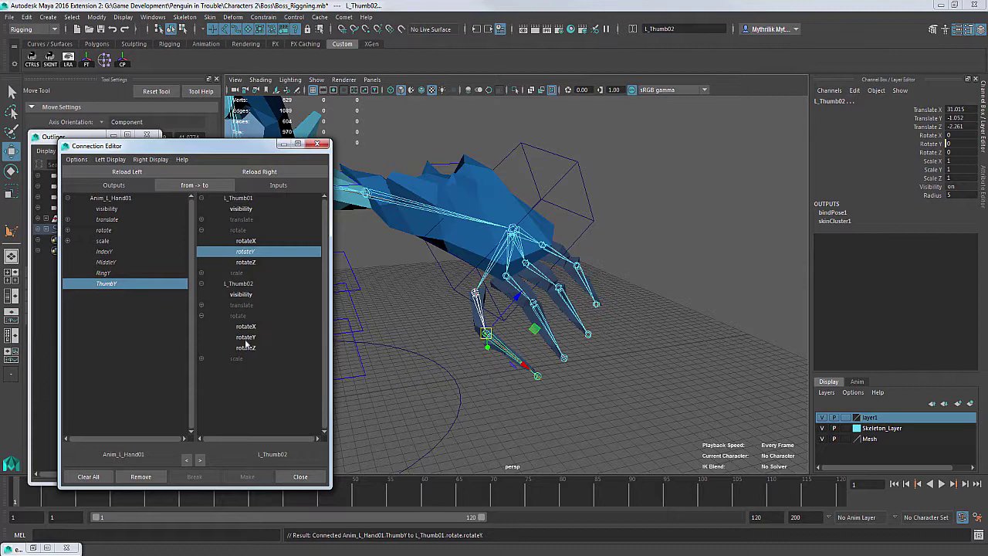
{"action": "left_click", "coordinate": [246, 338]}
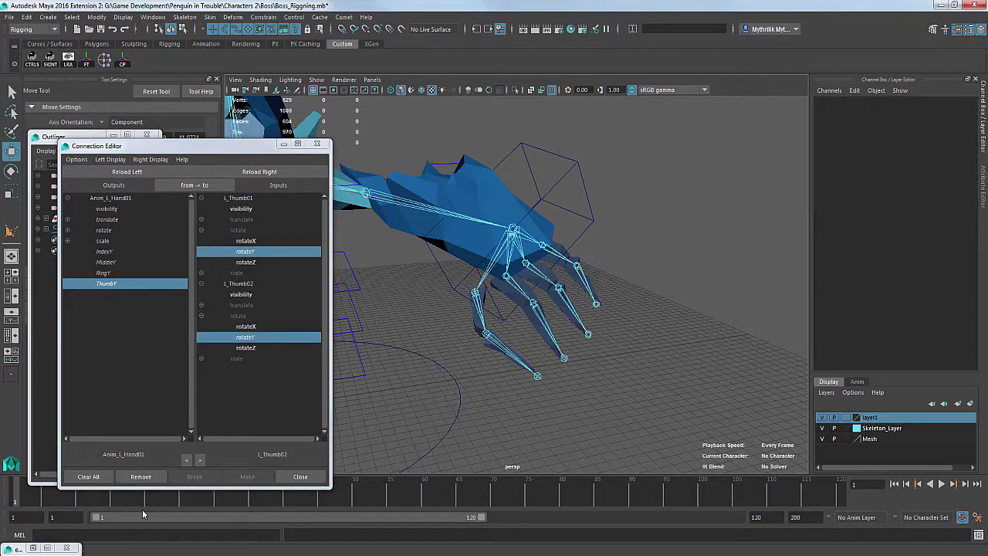
Test the left hand control's finger attributes by setting Thumb Y to -31 and Middle Y to -30
{"action": "left_click", "coordinate": [587, 201]}
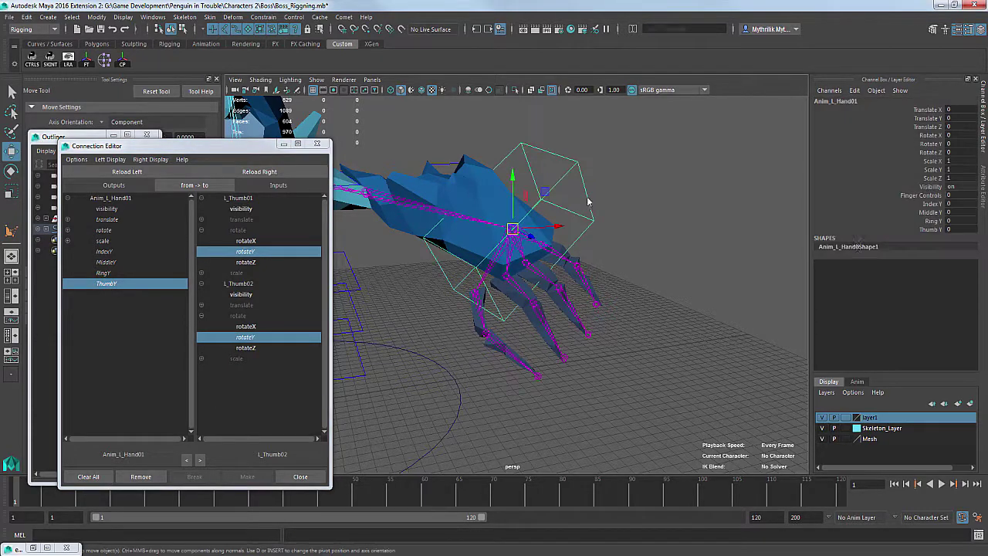
{"action": "middle_click_drag", "start_coordinate": [956, 234], "coordinate": [316, 236]}
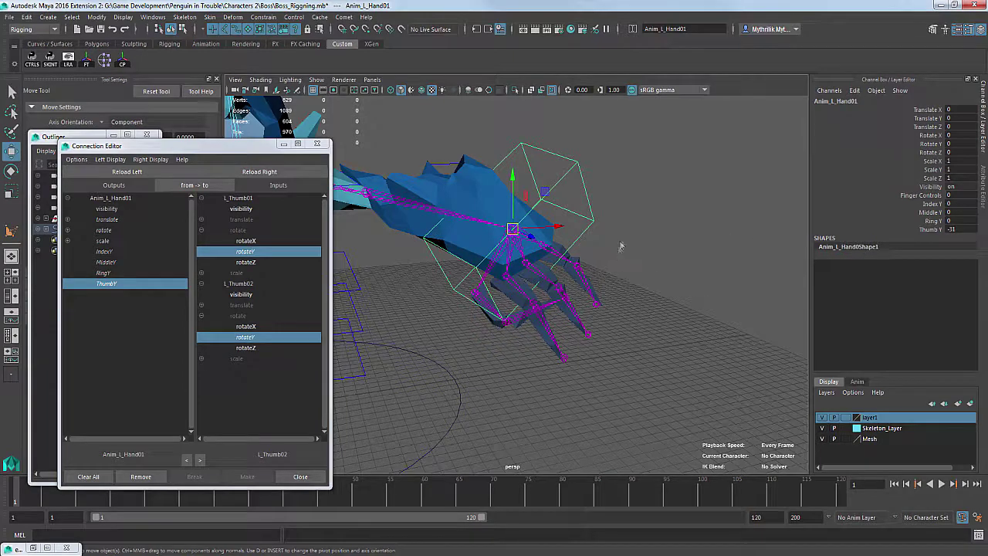
{"action": "mouse_move", "coordinate": [620, 247]}
{"action": "left_mouse_down", "text": "alt"}
{"action": "mouse_move", "coordinate": [617, 263]}
{"action": "mouse_move", "coordinate": [630, 247]}
{"action": "left_mouse_up", "text": "alt"}
{"action": "left_click_drag", "start_coordinate": [937, 205], "coordinate": [937, 230]}
{"action": "left_click", "coordinate": [968, 214]}
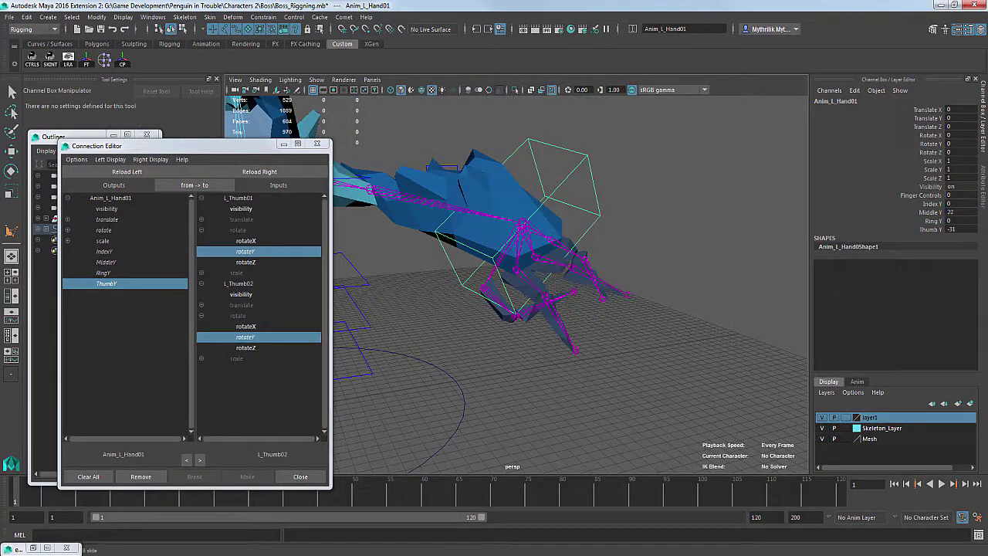
{"action": "middle_click_drag", "start_coordinate": [236, 105], "coordinate": [291, 216]}
{"action": "left_click_drag", "start_coordinate": [656, 217], "coordinate": [713, 221], "text": "alt"}
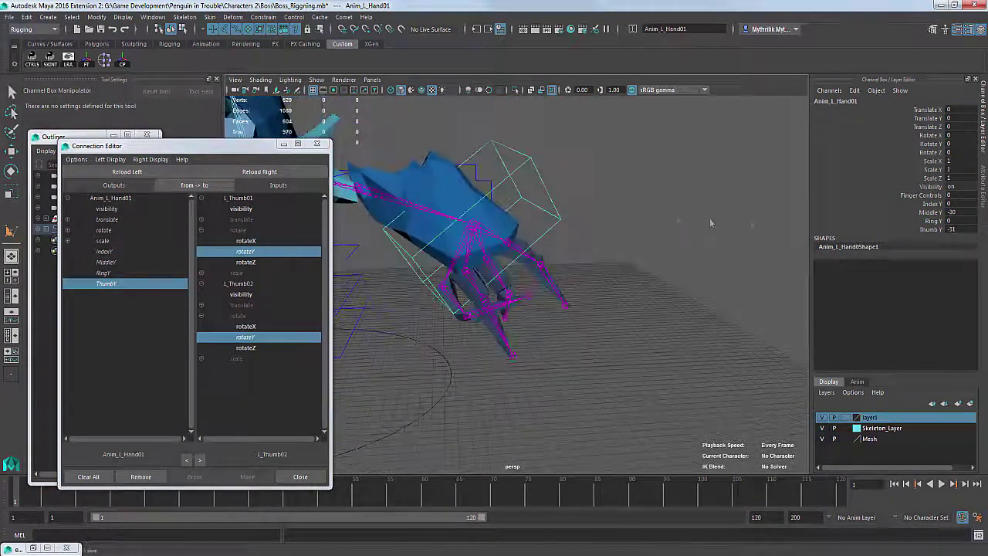
Copy the Middle Y value of -30 into Ring Y and Index Y on the left hand control
{"action": "left_click", "coordinate": [961, 213]}
{"action": "key", "text": "ctrl+c"}
{"action": "left_click", "coordinate": [963, 221]}
{"action": "key", "text": "ctrl+v"}
{"action": "left_click", "coordinate": [966, 206]}
{"action": "key", "text": "ctrl+v"}
{"action": "key", "text": "Return"}
{"action": "left_click_drag", "start_coordinate": [649, 247], "coordinate": [876, 274], "text": "alt"}
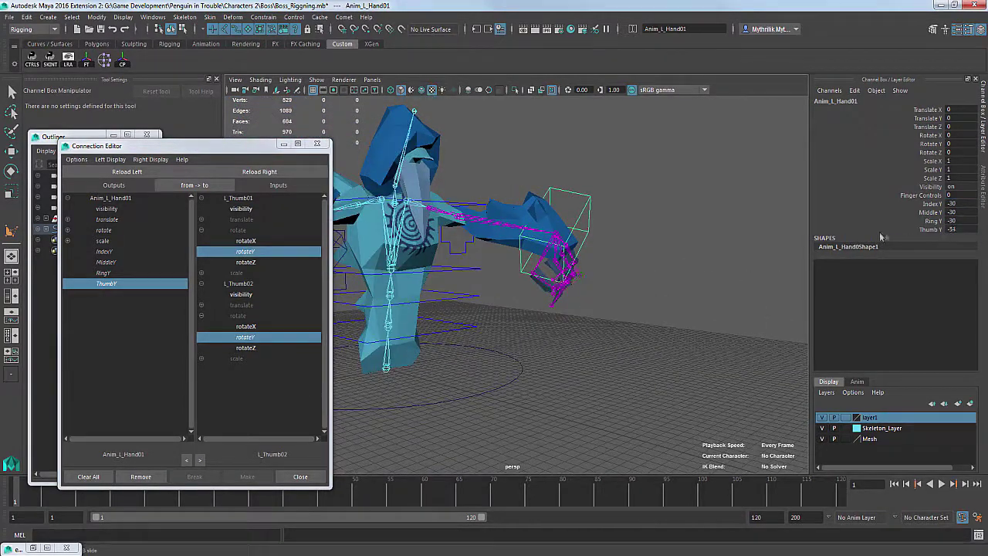
Undo the test move and rotation of the left hand control
{"action": "left_click_drag", "start_coordinate": [751, 224], "coordinate": [695, 220], "text": "alt"}
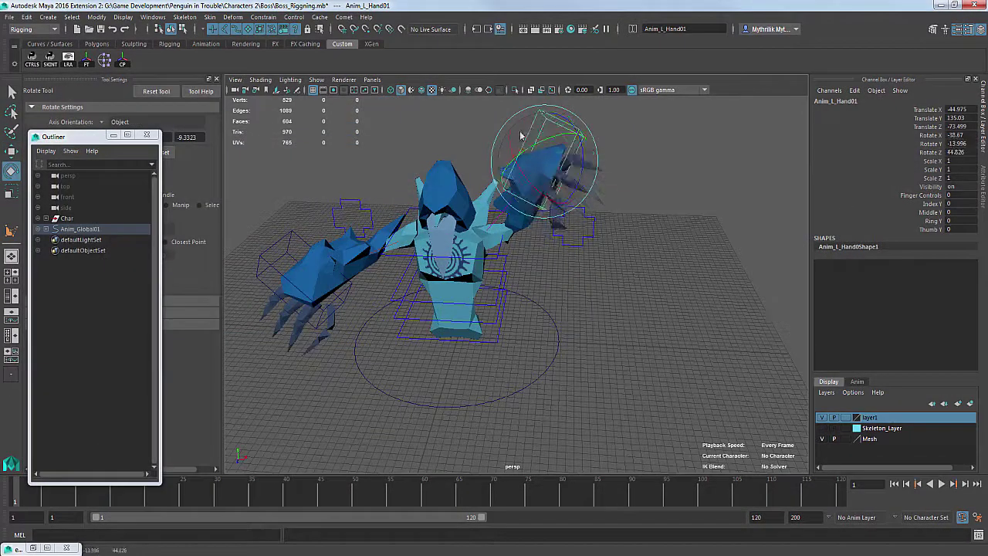
{"action": "left_click_drag", "start_coordinate": [522, 137], "coordinate": [516, 178], "text": "alt"}
{"action": "key", "text": "ctrl+z"}
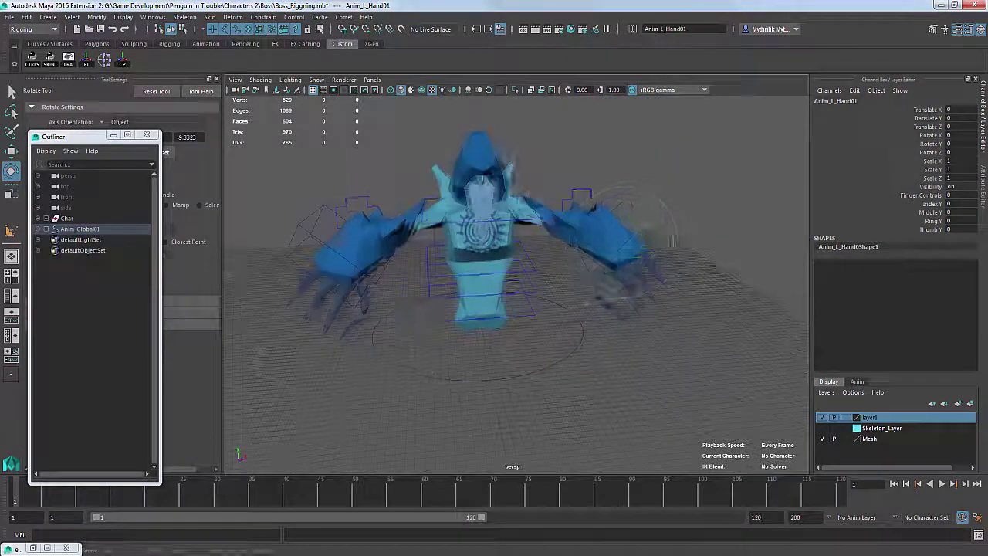
Enable drawing overrides on the right elbow and right hand control curves and set their index color to red
{"action": "left_click", "coordinate": [355, 215]}
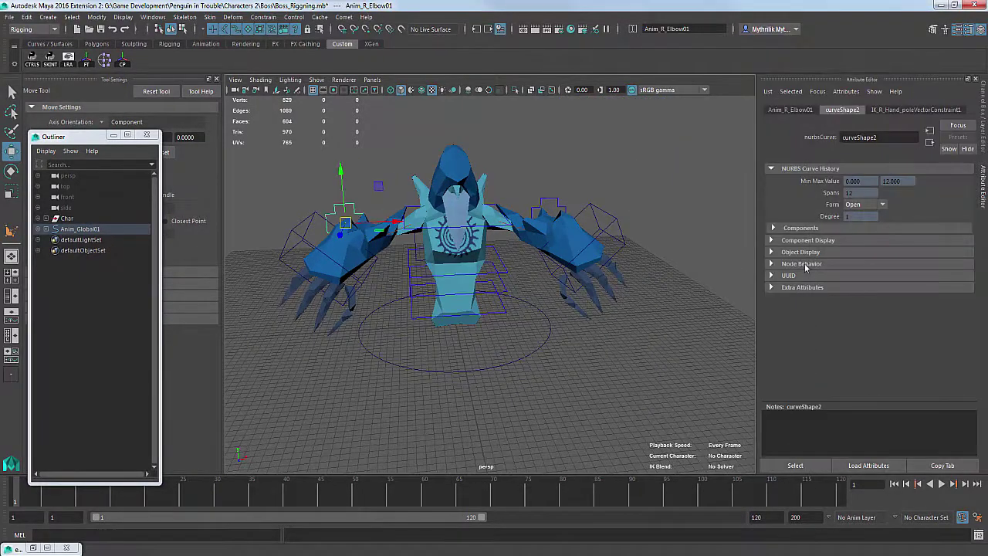
{"action": "left_click", "coordinate": [809, 251]}
{"action": "left_click", "coordinate": [807, 372]}
{"action": "left_click", "coordinate": [808, 352]}
{"action": "scroll", "coordinate": [861, 354], "scroll_direction": "down", "scroll_amount": 2}
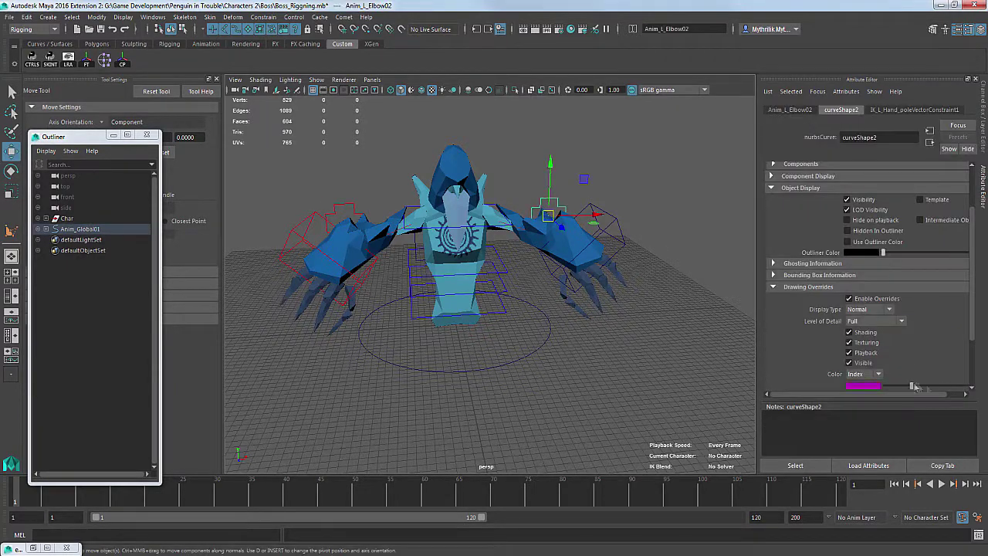
Enable drawing overrides on the left elbow and left hand control curves and set their index color to green
{"action": "left_click", "coordinate": [647, 191]}
{"action": "left_click_drag", "start_coordinate": [914, 386], "coordinate": [950, 387]}
{"action": "left_click", "coordinate": [621, 224]}
{"action": "left_click", "coordinate": [849, 299]}
Enable drawing overrides on the Anim_Global01 circle's shape, change its index color and deselect it
{"action": "left_click", "coordinate": [520, 365]}
{"action": "left_click", "coordinate": [509, 365]}
{"action": "left_click", "coordinate": [876, 298]}
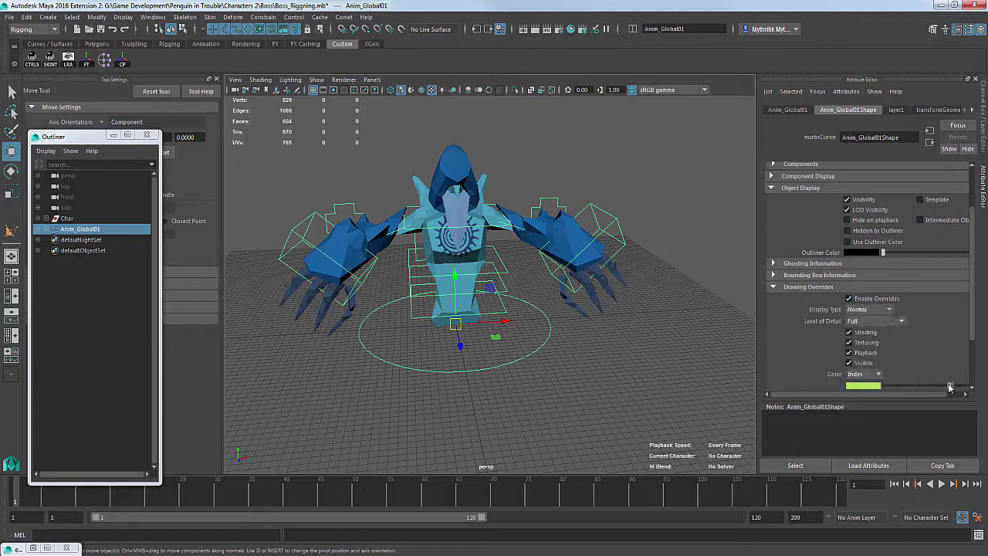
{"action": "left_click", "coordinate": [564, 403]}
{"action": "left_click", "coordinate": [521, 359]}
{"action": "left_click", "coordinate": [556, 386]}
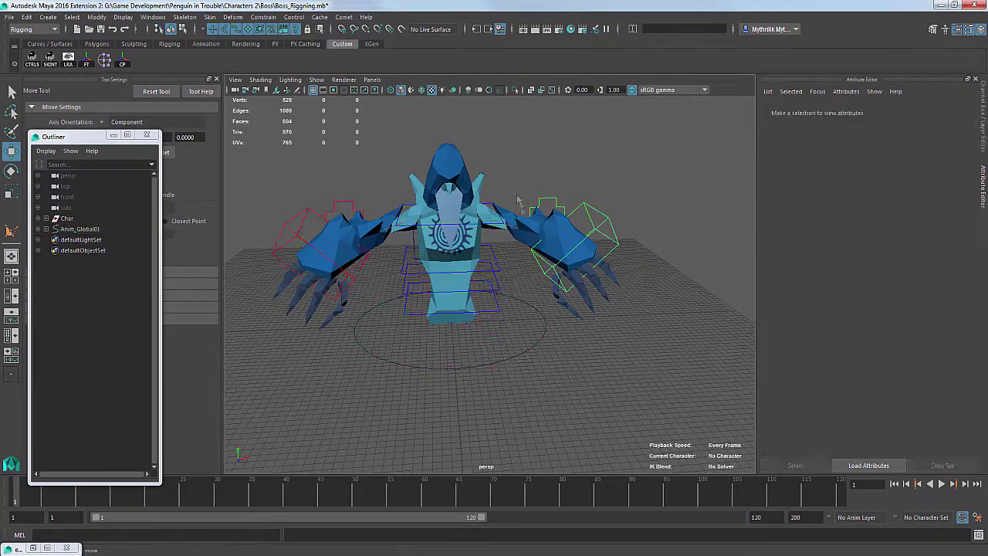